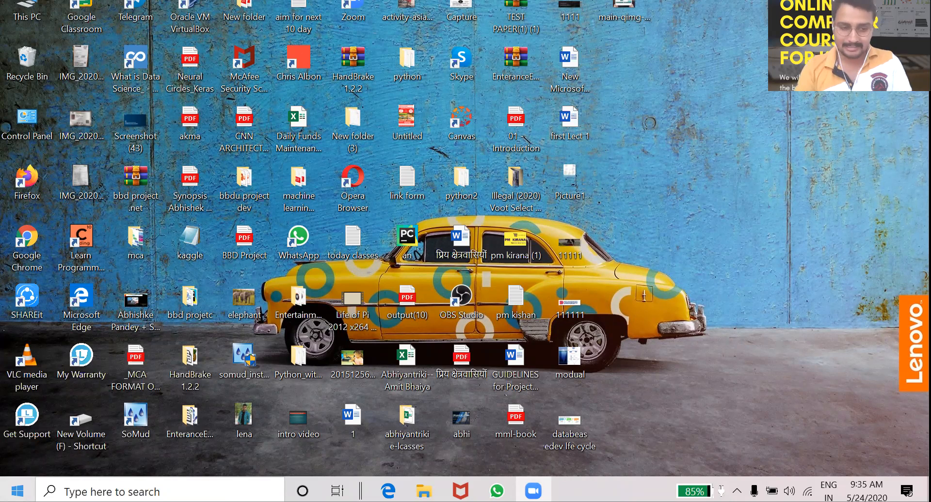
- Open Word, create a blank document and generate sample paragraphs with =rand()
left_click(18, 491)
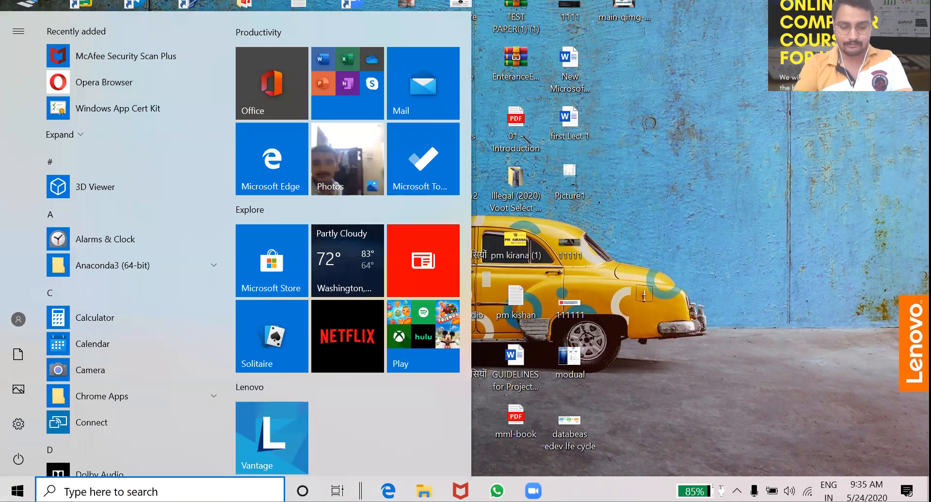
type("word")
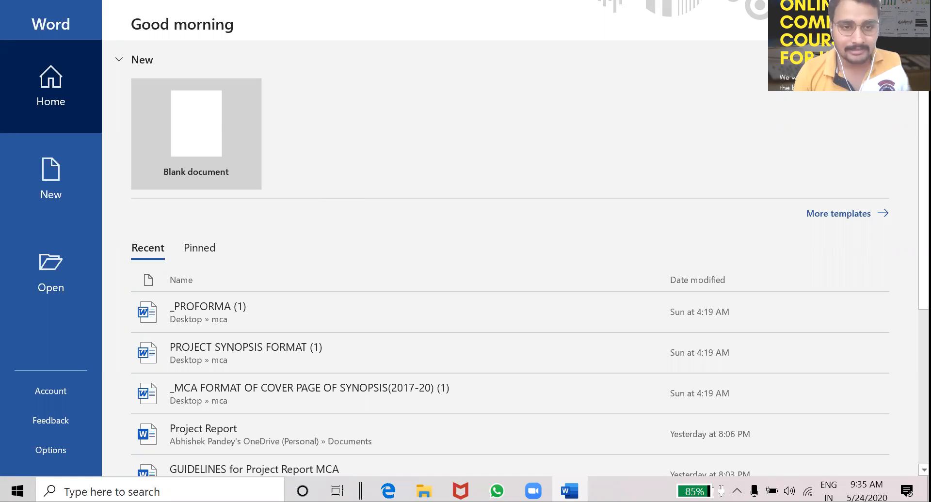
left_click(201, 139)
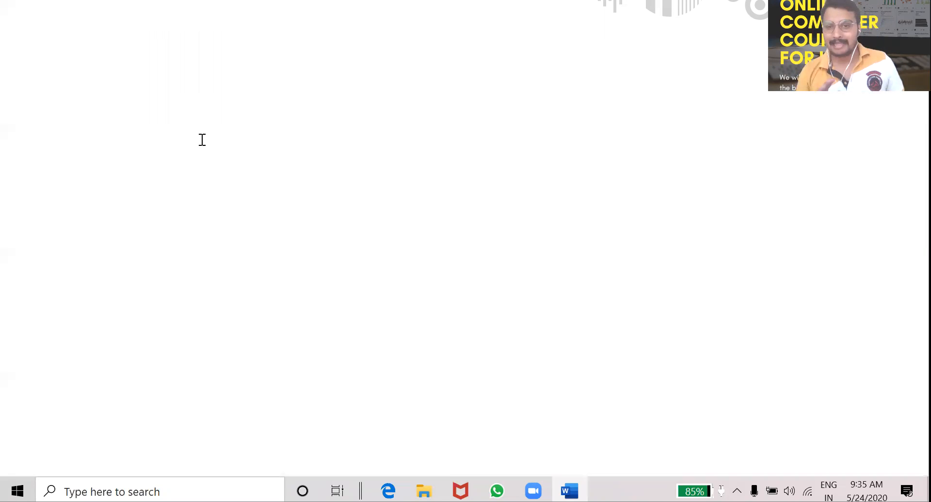
type("=")
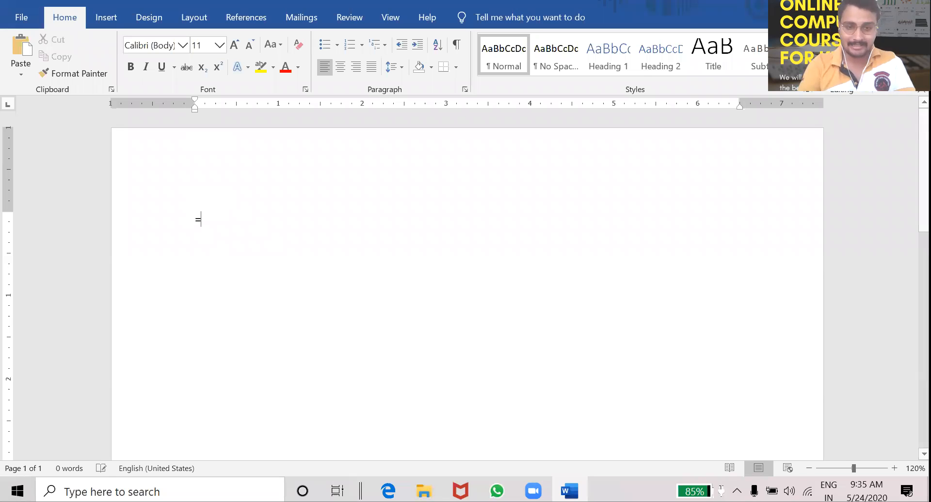
type("rand()")
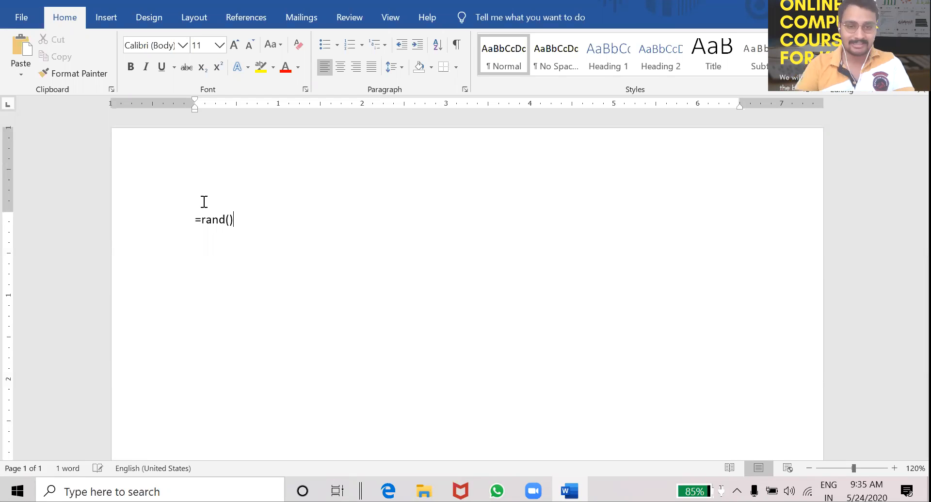
key("Return")
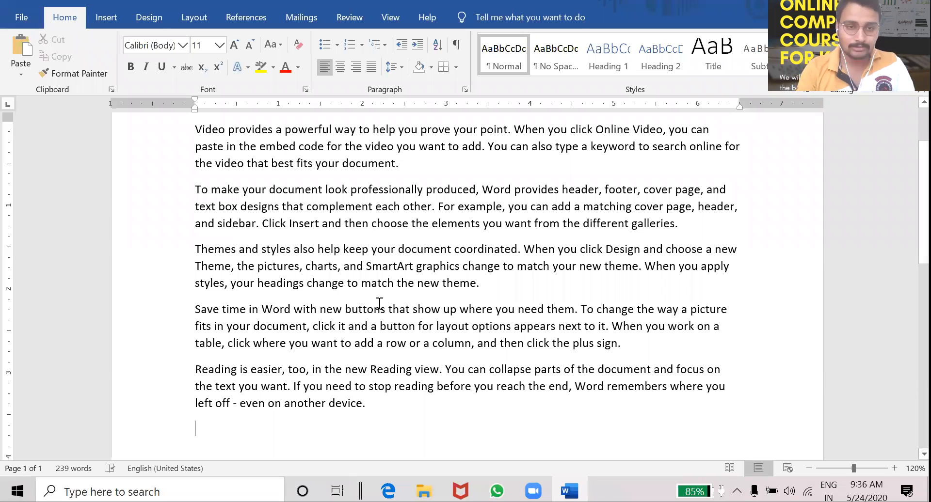
- Magnify the screen to 200% with Magnifier, close it, and magnify to 200% again
key("super+plus")
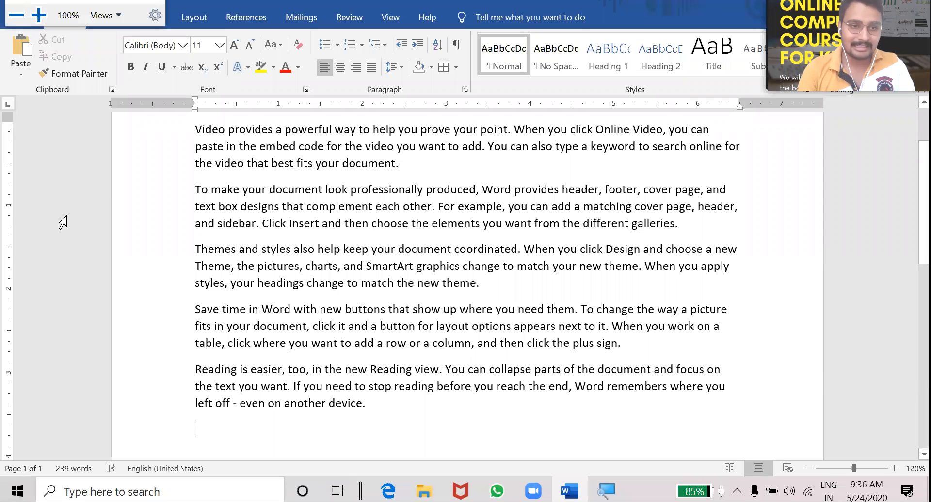
left_click(38, 15)
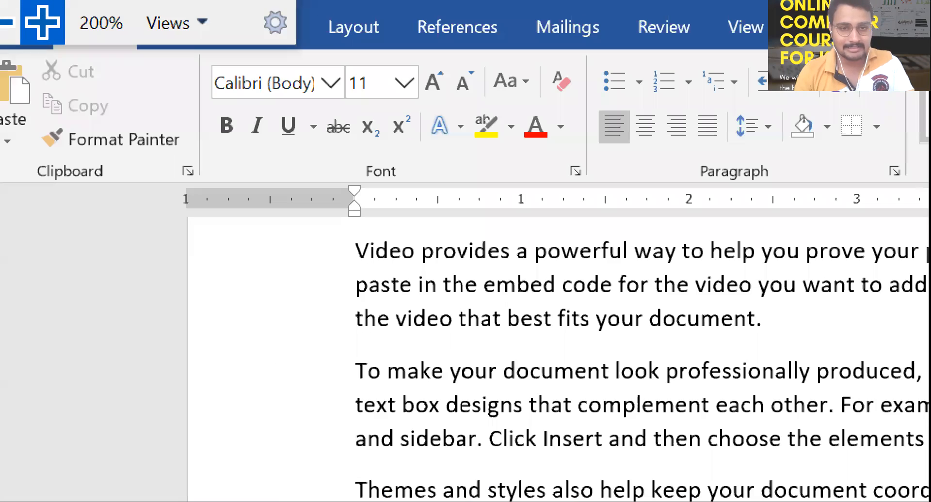
key("super+Escape")
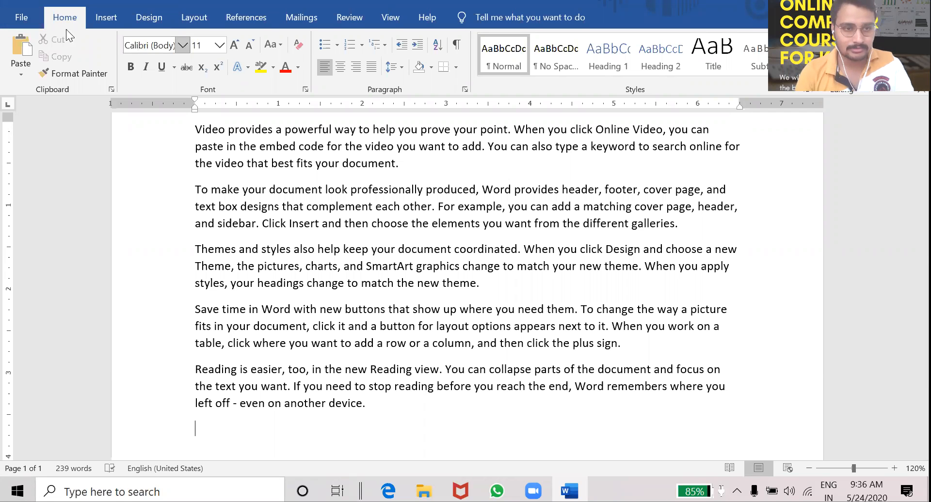
key("super+plus")
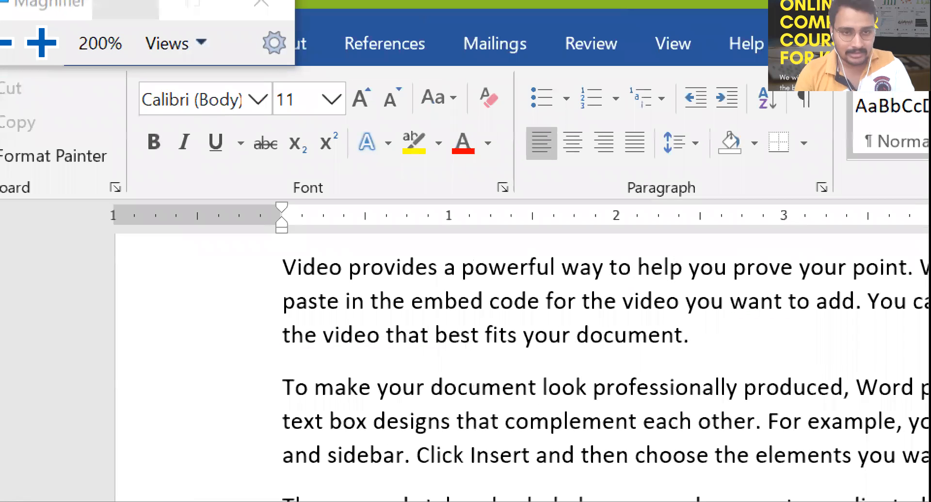
left_click(125, 6)
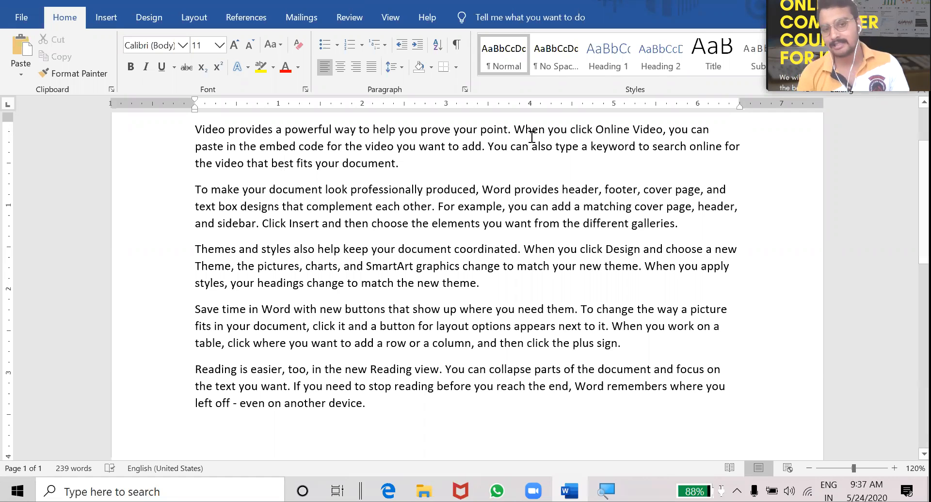
- Select the single words "When" and "Online" one after the other in the first paragraph
double_click(544, 129)
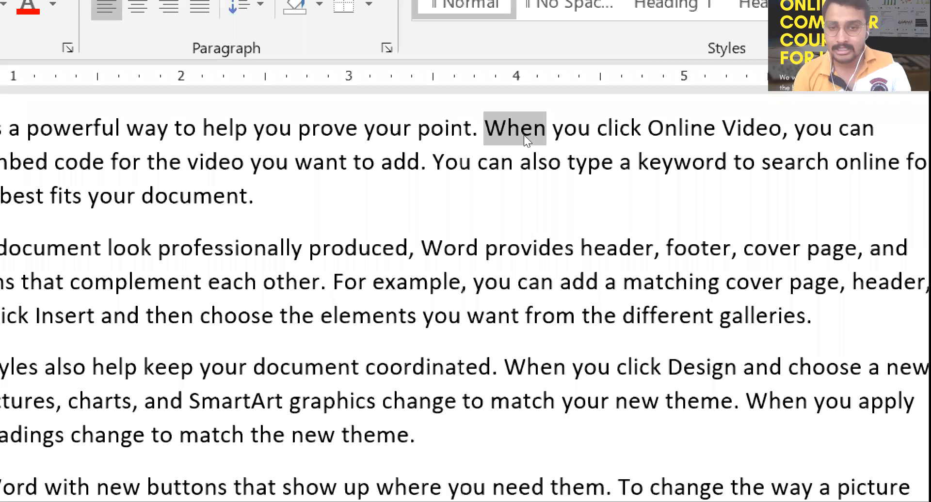
left_click(507, 129)
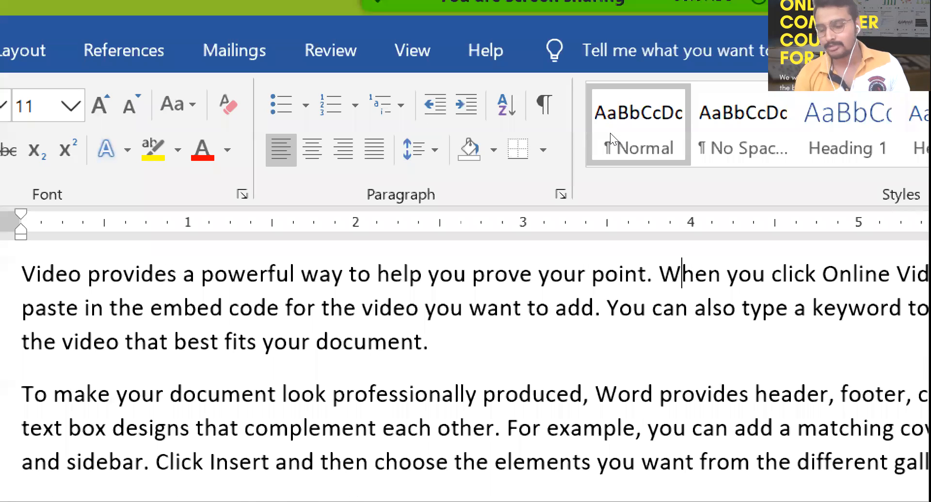
double_click(852, 275)
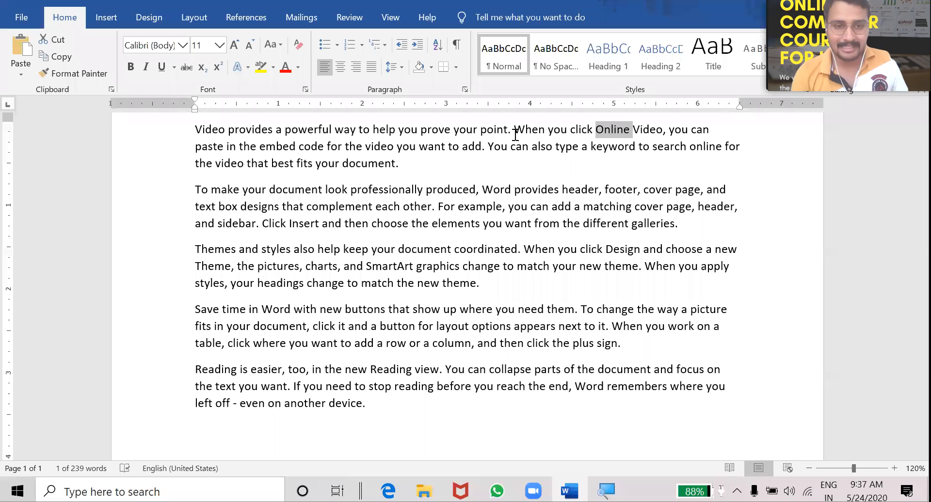
- Select the first line of the first paragraph, the word "help" in it, and the whole line again
left_click(160, 137)
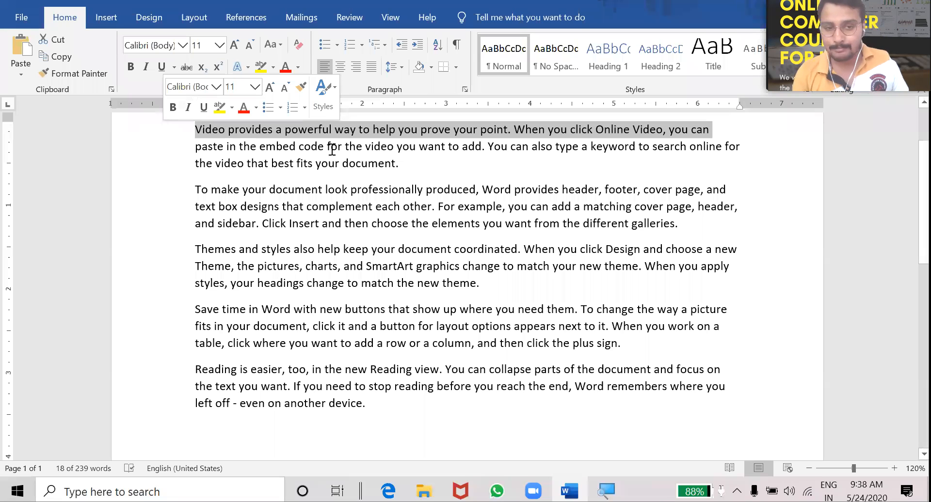
double_click(385, 131)
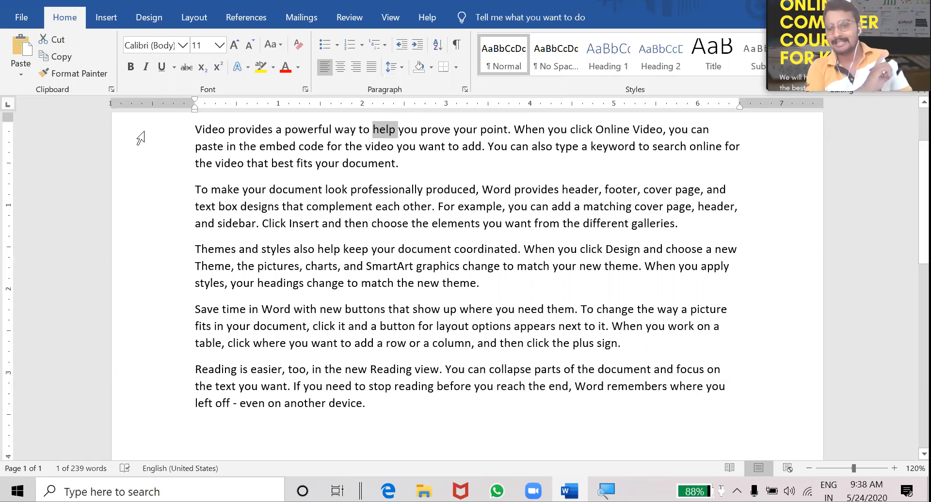
left_click(141, 138)
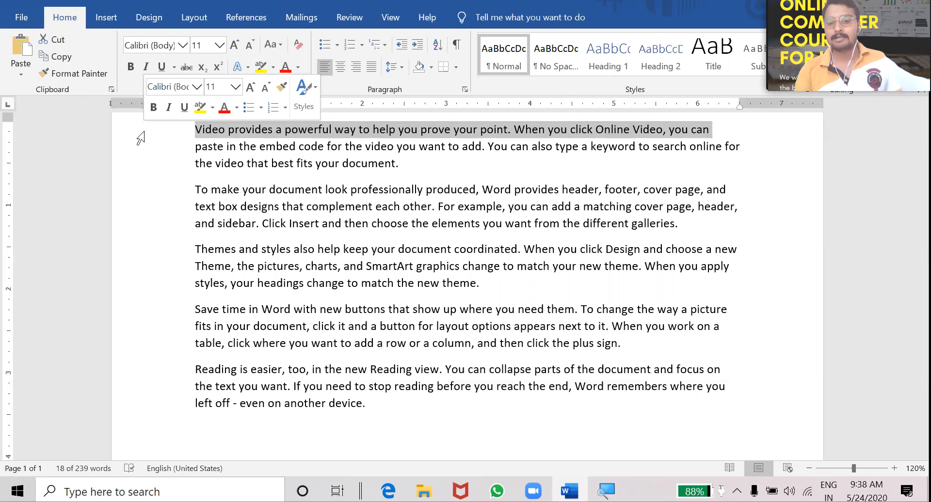
- Select the entire first paragraph, the word "header" in the second paragraph, and that entire second paragraph
left_click(415, 145)
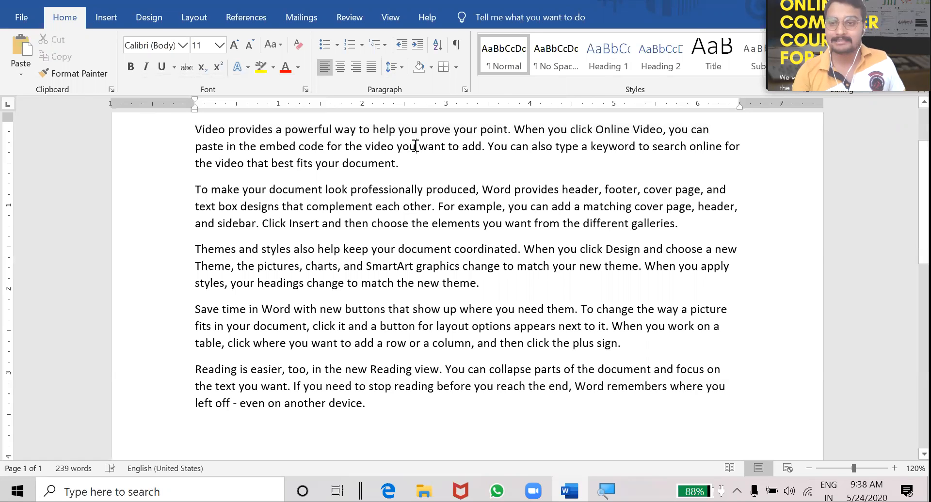
triple_click(415, 145)
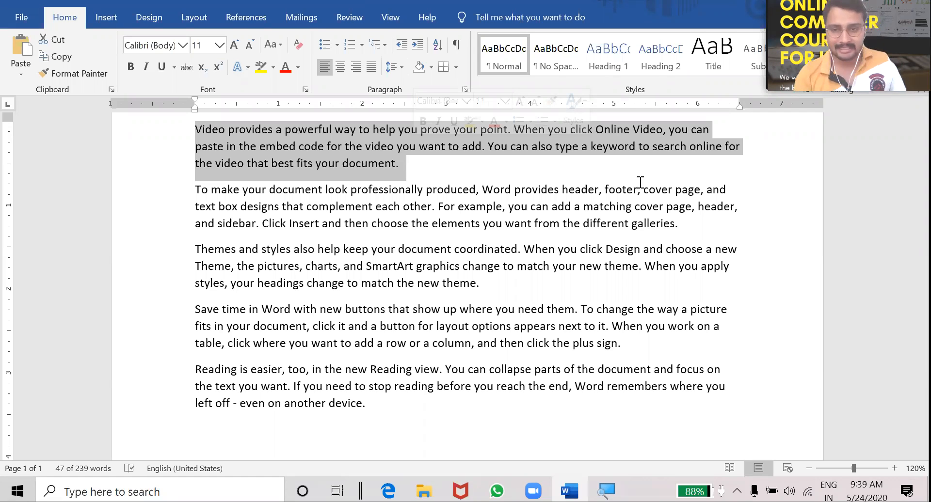
double_click(573, 190)
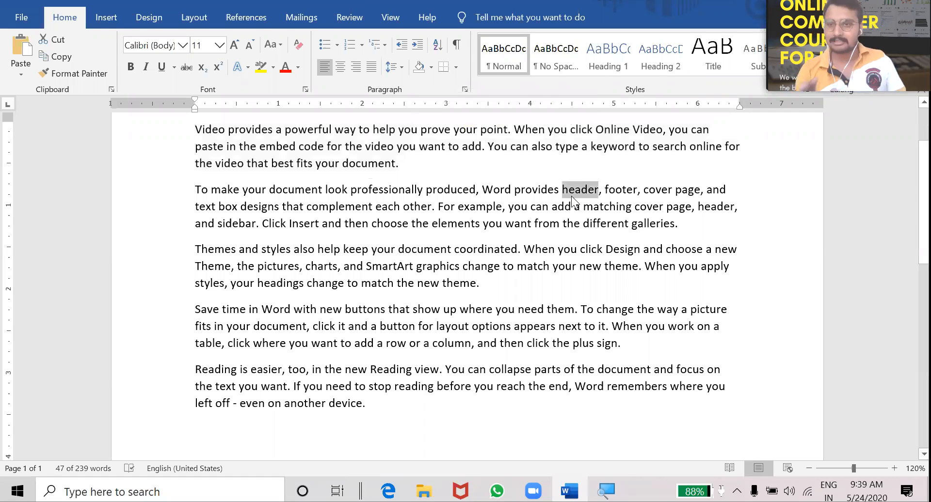
triple_click(571, 196)
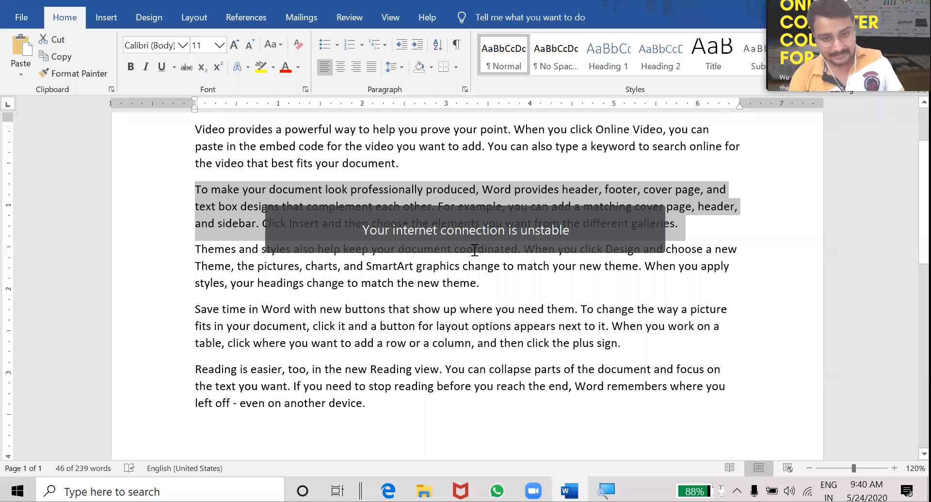
- Enter "Computer :" on the empty line below the last sample paragraph
scroll(383, 432, "up", 2)
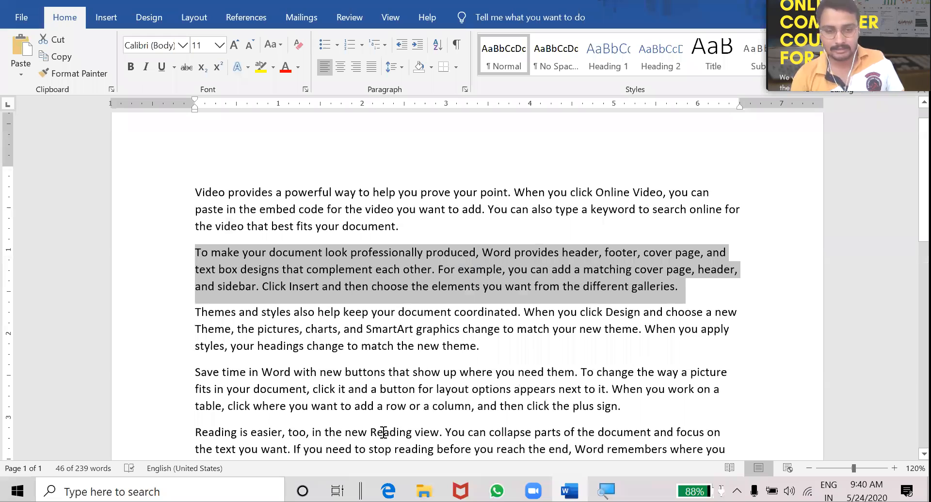
scroll(383, 432, "down", 1)
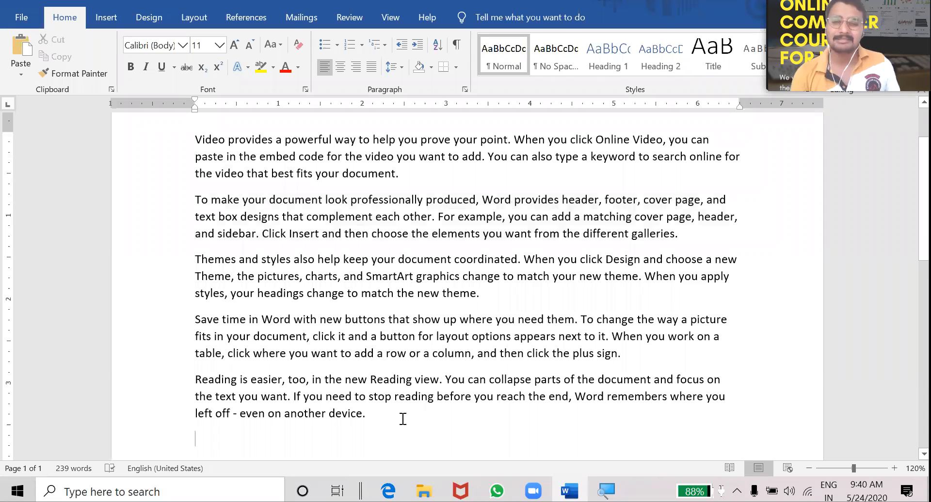
scroll(357, 267, "down", 1)
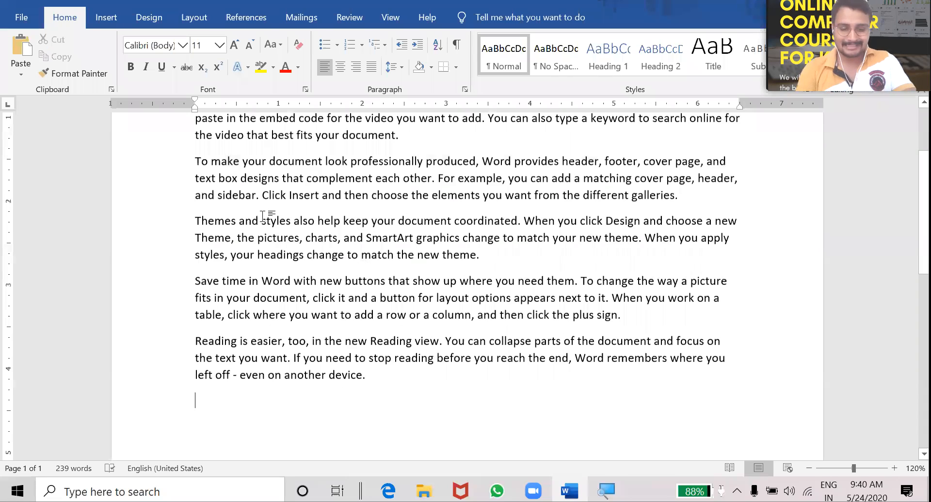
scroll(266, 212, "down", 5)
type("COmp")
key("BackSpace")
key("BackSpace")
key("BackSpace")
type("omputer :")
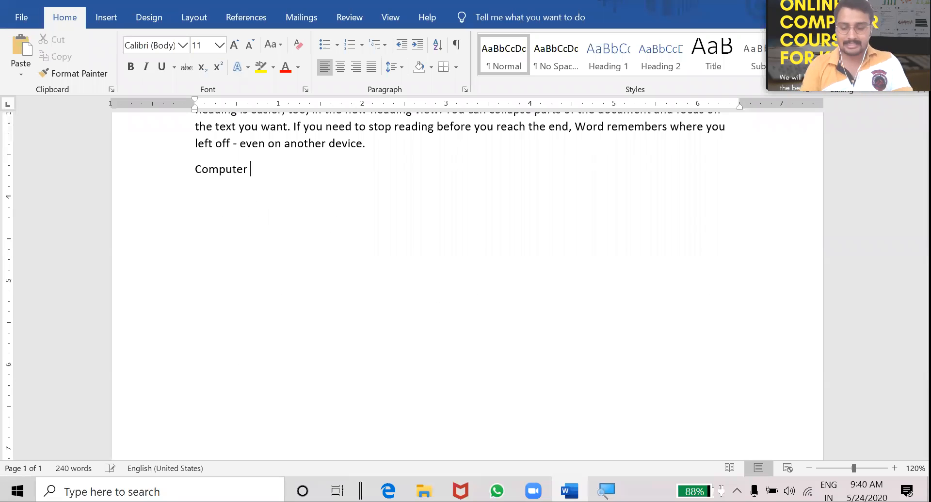
- Make the "Computer :" line bold and enlarge its font size to 22
key("shift+Home")
key("ctrl+u")
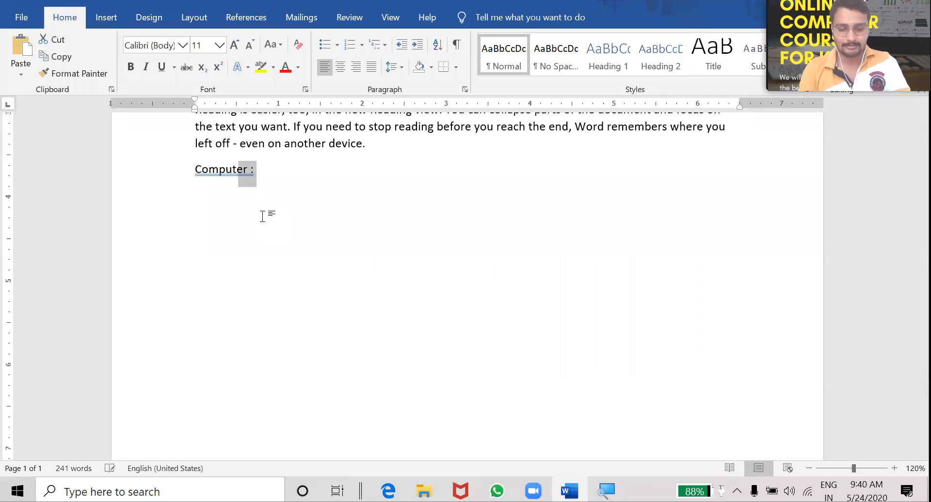
key("super+space")
key("ctrl+b")
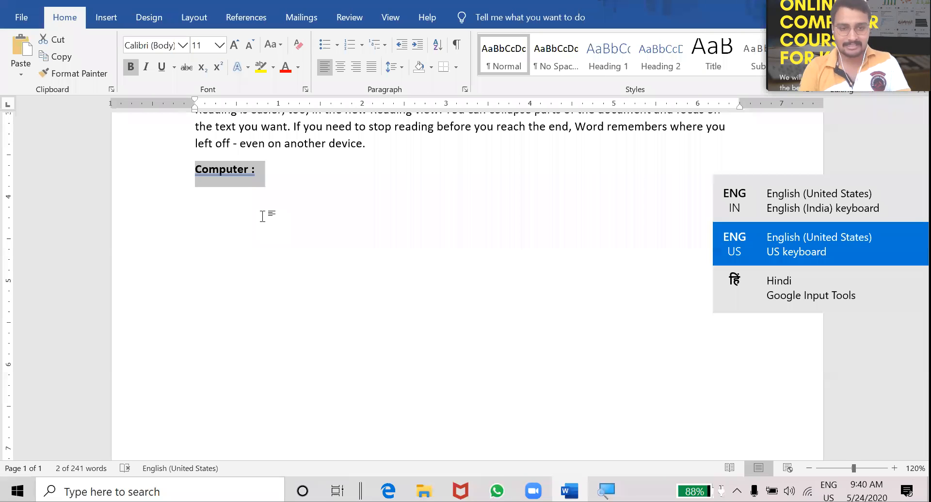
key("ctrl+shift+period")
key("ctrl+shift+period")
key("ctrl+shift+period")
key("ctrl+shift+period")
key("ctrl+shift+period")
key("ctrl+shift+period")
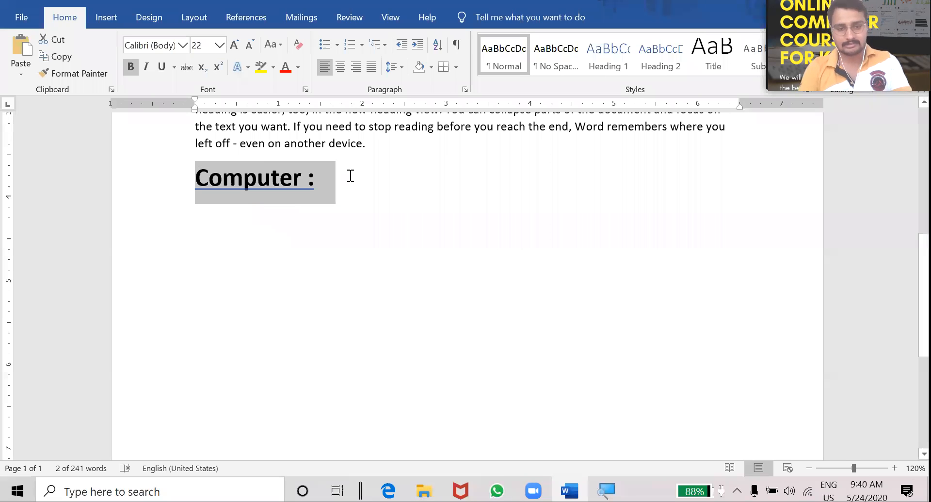
- Continue the "Computer :" line with the text "its an electronic device"
left_click(350, 176)
type("i")
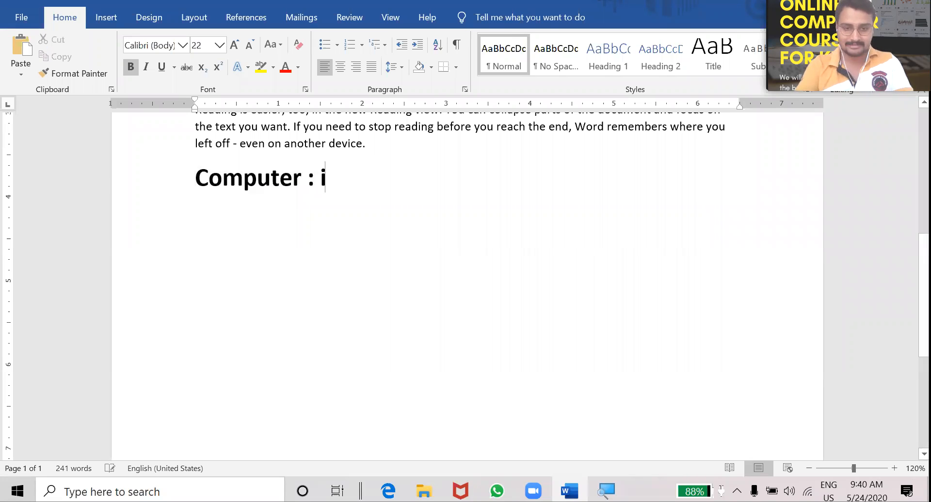
type("ts m")
key("BackSpace")
type("an ele")
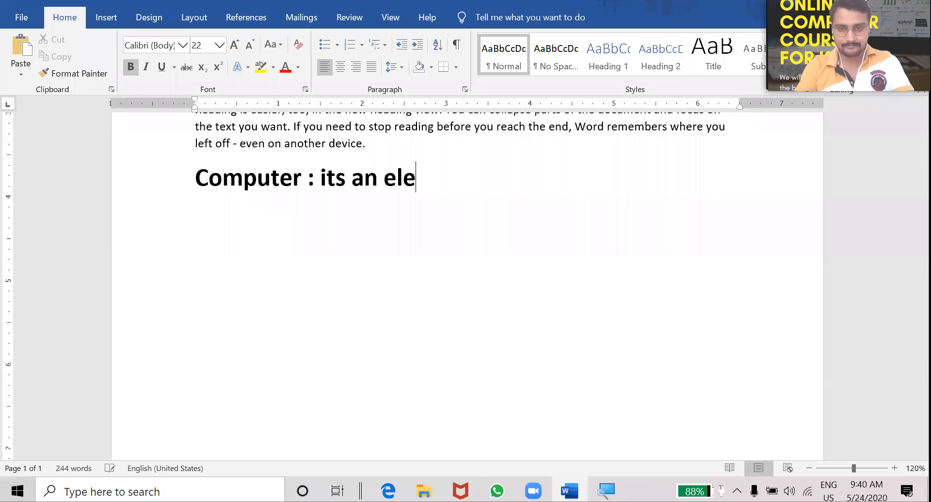
type("ctronmi")
key("BackSpace")
key("BackSpace")
type("i")
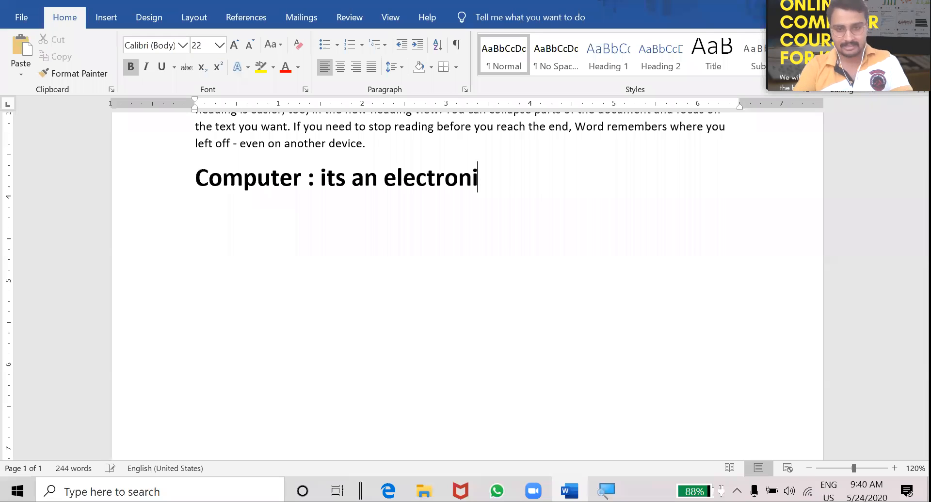
type("c device")
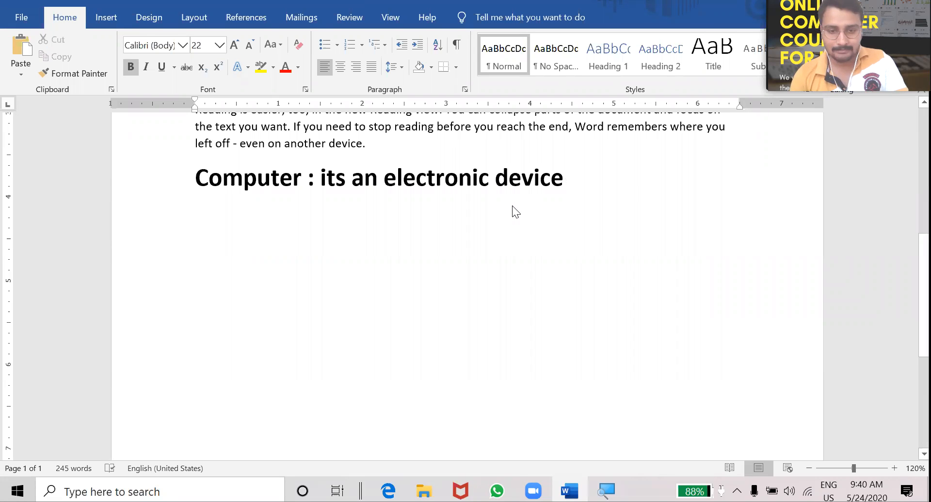
- Switch to the Zoom participants window and mute all current and new participants
key("alt+Tab")
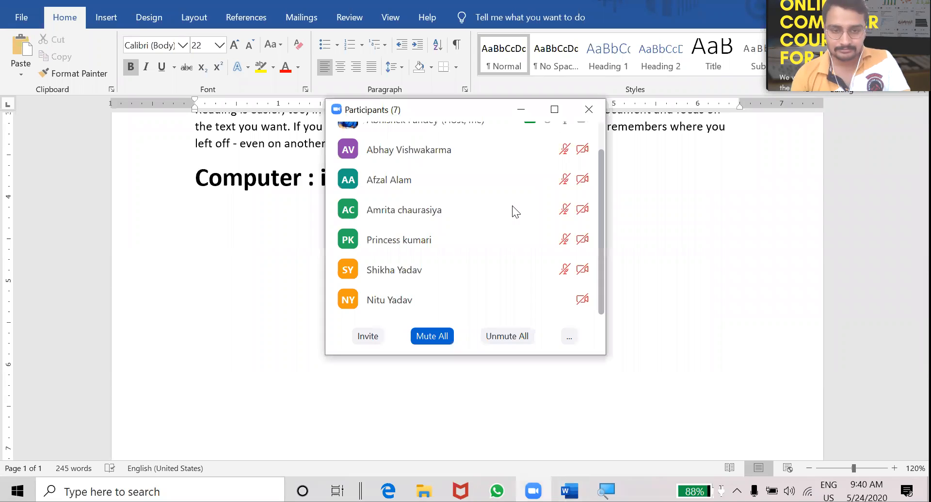
key("alt+m")
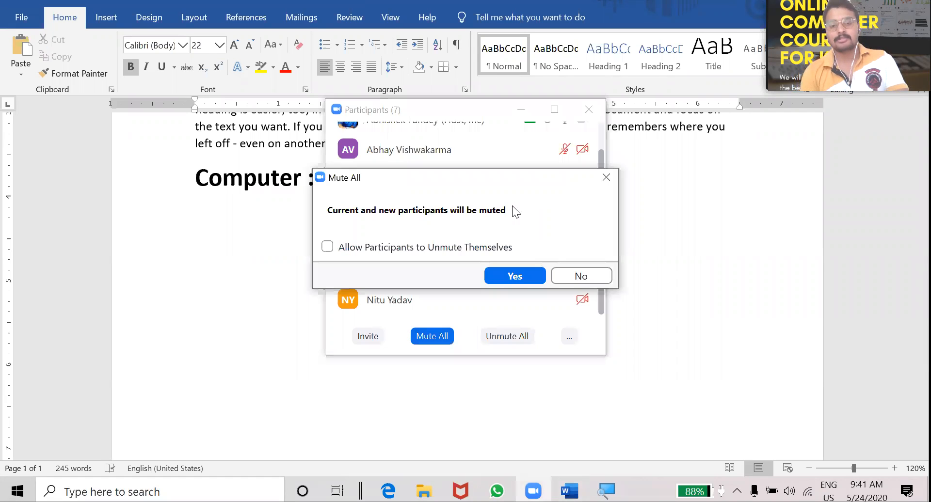
key("Return")
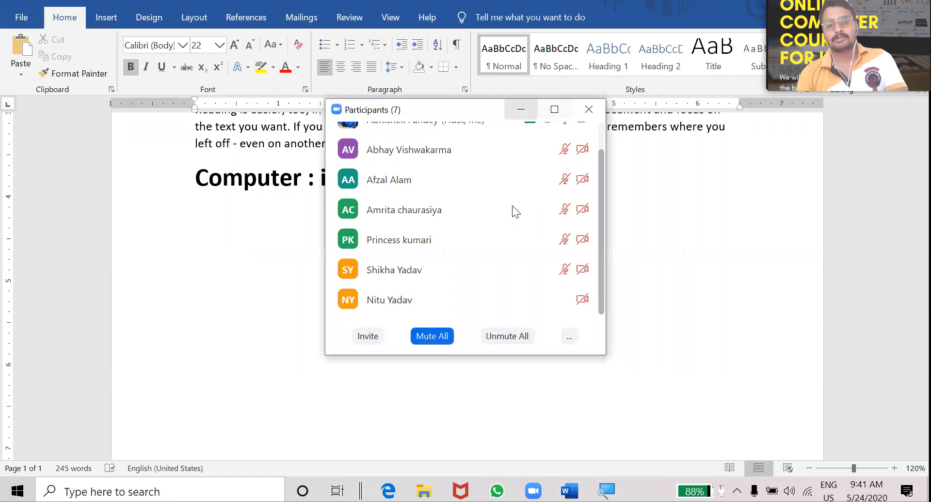
- Minimize the participants window and remove the bold formatting from "its an electronic device" in the Computer line
left_click(518, 106)
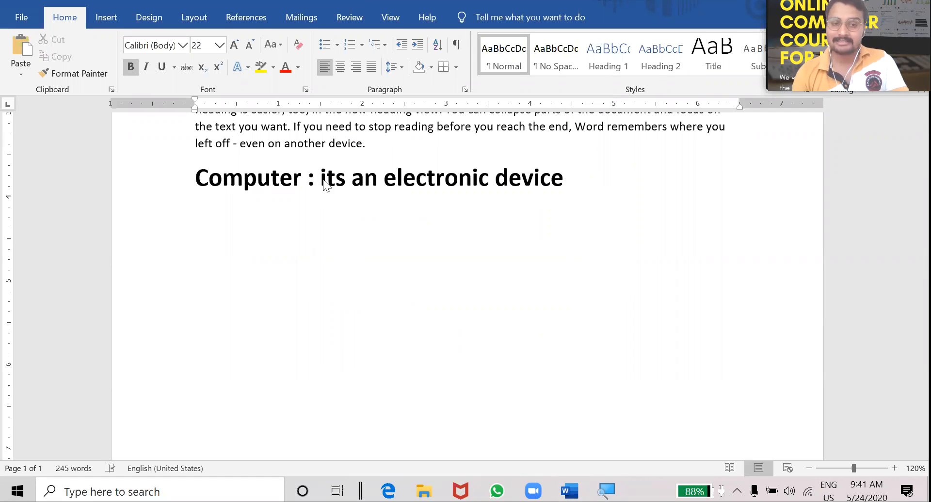
left_click(572, 193)
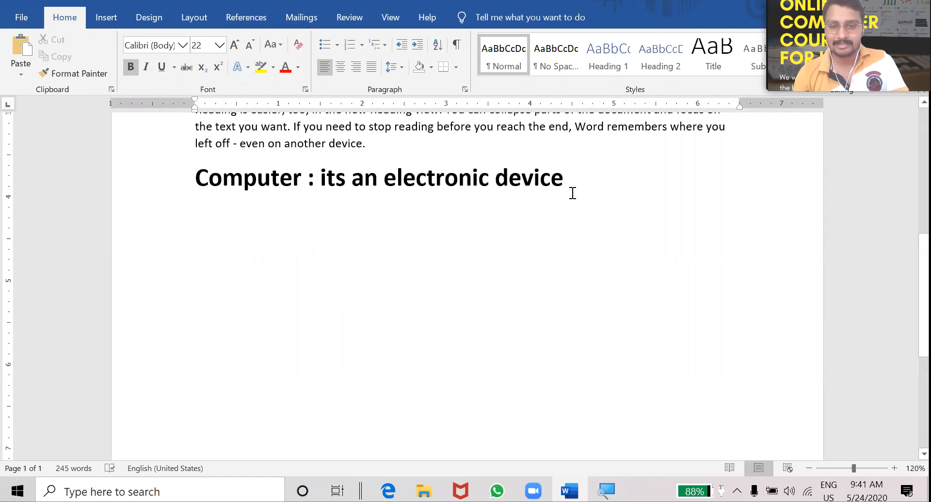
key("ctrl+shift+Left")
key("ctrl+shift+Left")
key("ctrl+shift+Left")
key("ctrl+shift+Left")
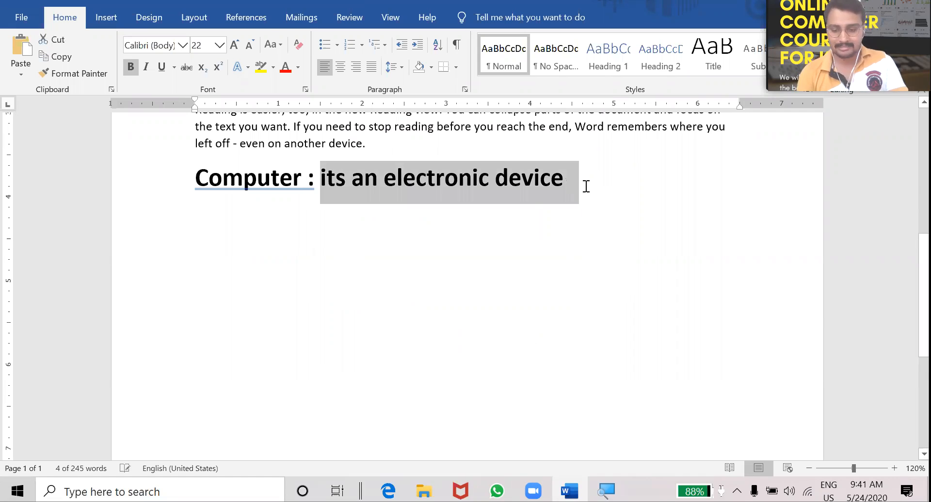
key("ctrl+b")
key("ctrl+shift+Left")
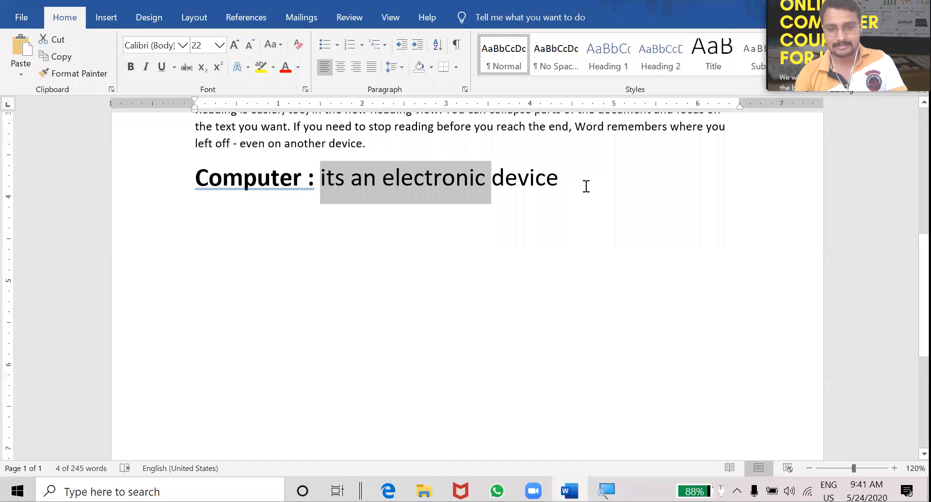
- Reduce the font size of "its an electronic device" to 11 and end the sentence with a period
left_click(586, 186)
left_click(444, 181)
left_click_drag(444, 181, 626, 194)
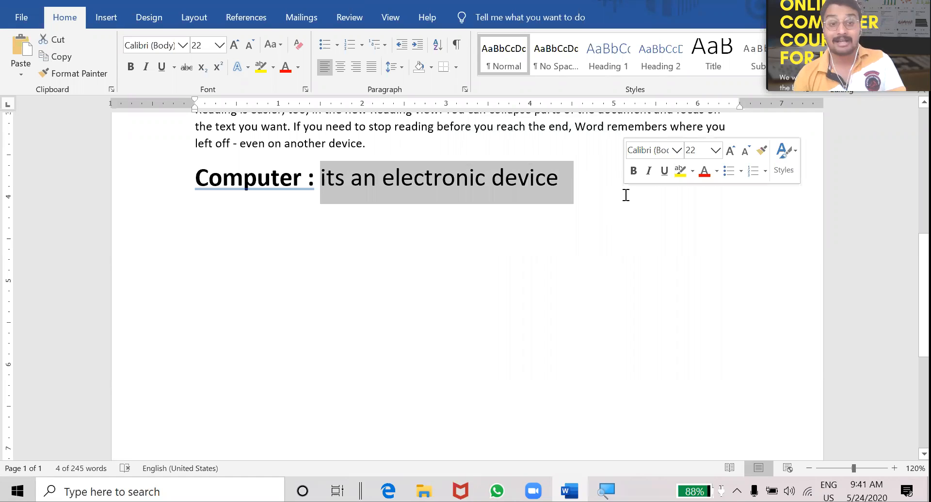
left_click(250, 44)
left_click(250, 45)
left_click(250, 45)
left_click(250, 45)
left_click(250, 45)
left_click(250, 45)
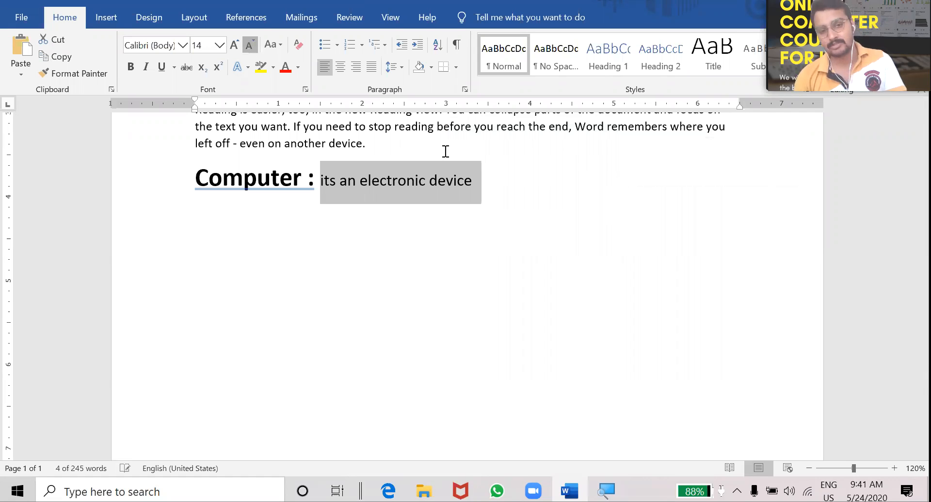
left_click(463, 167)
type(".")
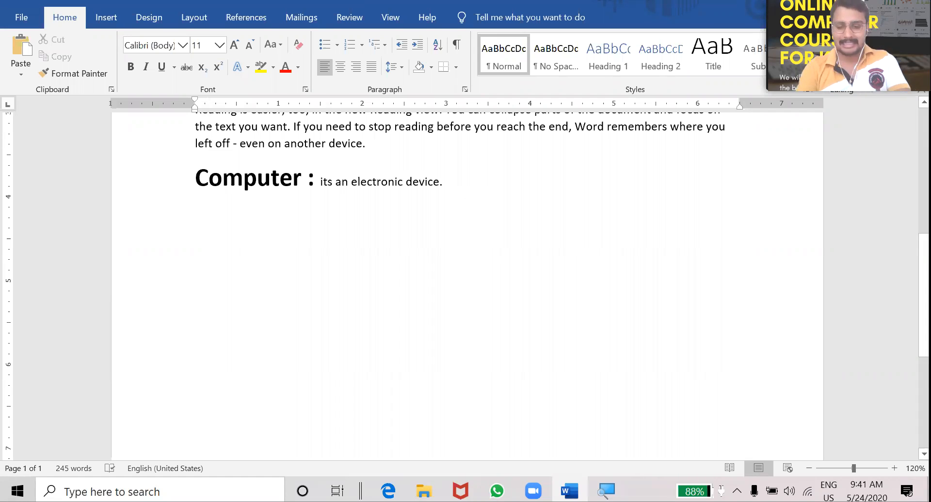
type("m")
key("BackSpace")
type("Mini")
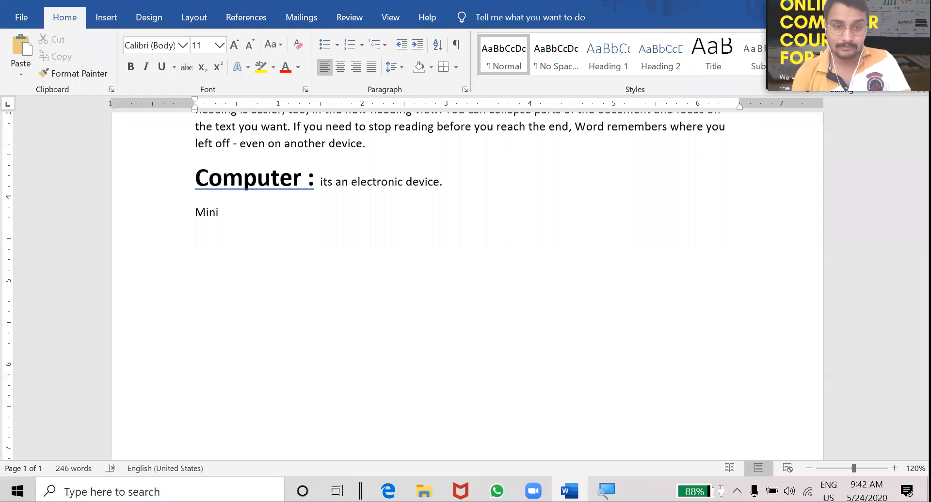
key("BackSpace")
key("BackSpace")
key("BackSpace")
key("BackSpace")
key("BackSpace")
key("BackSpace")
- Add the line "Types of computer ." below the Computer line and start a check-mark bulleted list under it
type("Types of computer .")
key("Return")
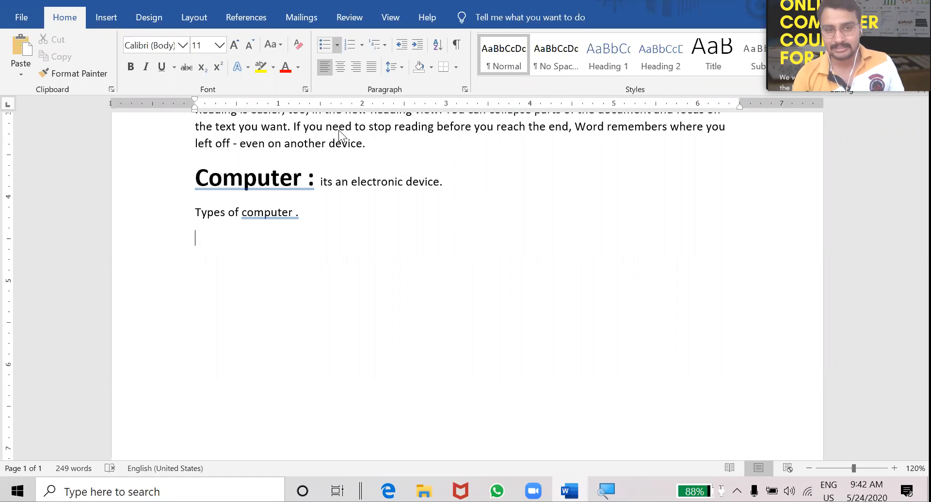
left_click(335, 46)
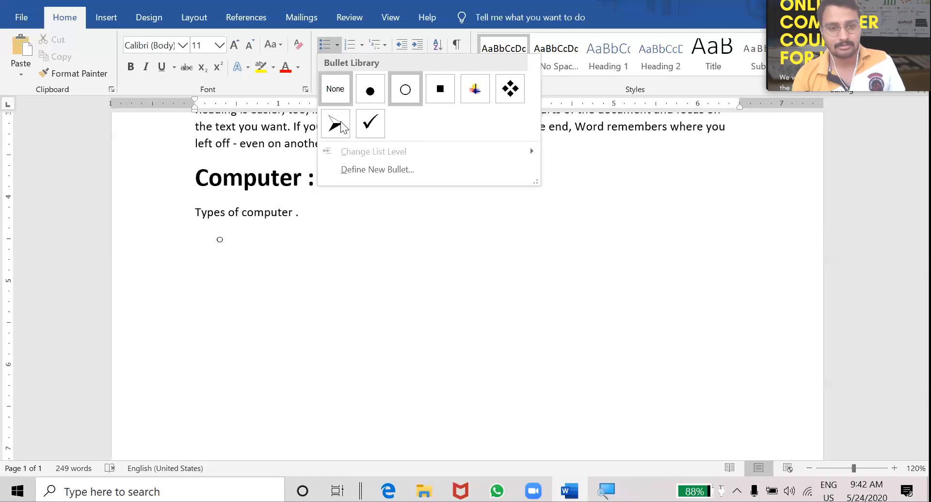
left_click(369, 122)
- Enter "Micro", "Mini", "Mainframe" and "Super" as the four items of the bulleted list
type("M")
type("icor")
key("Return")
key("BackSpace")
key("BackSpace")
key("BackSpace")
key("BackSpace")
type("ro")
key("Return")
type("mini")
key("Return")
type("mainframe")
key("Return")
type("Super")
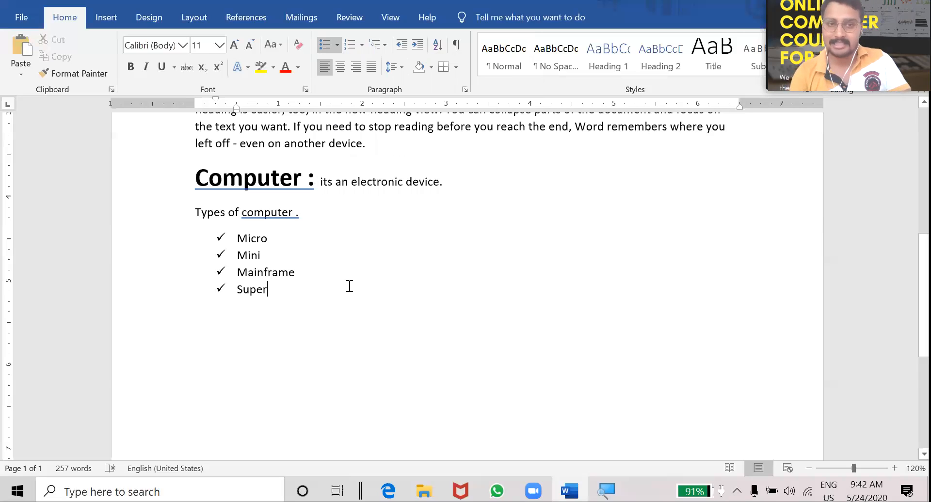
- Change the bullets of the computer types list to the four-diamond symbol
left_click(224, 252)
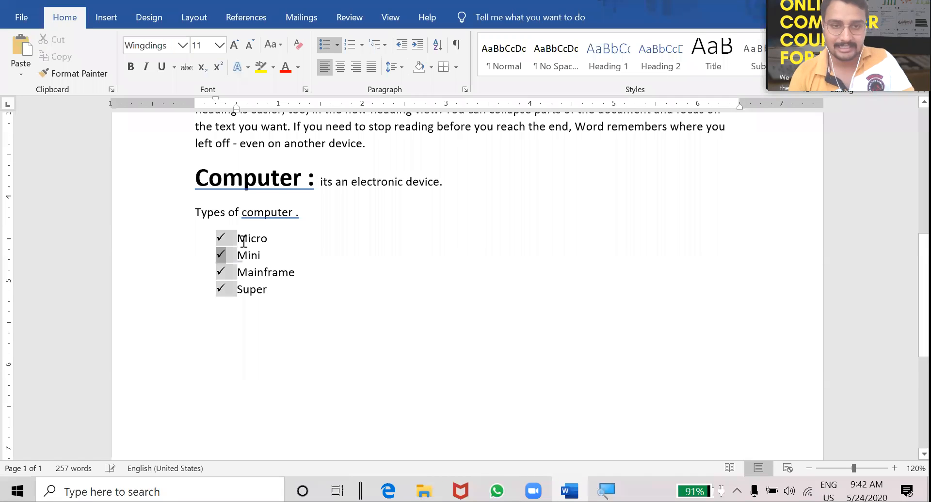
left_click(337, 45)
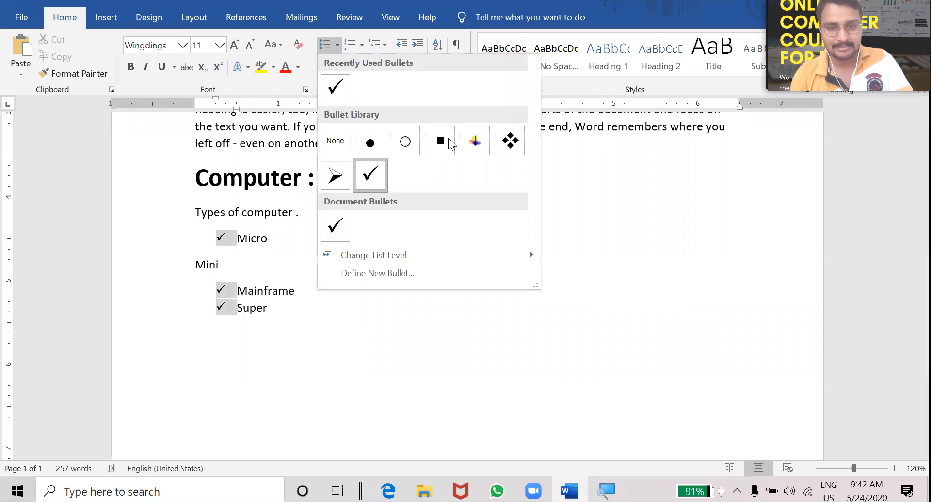
left_click(522, 135)
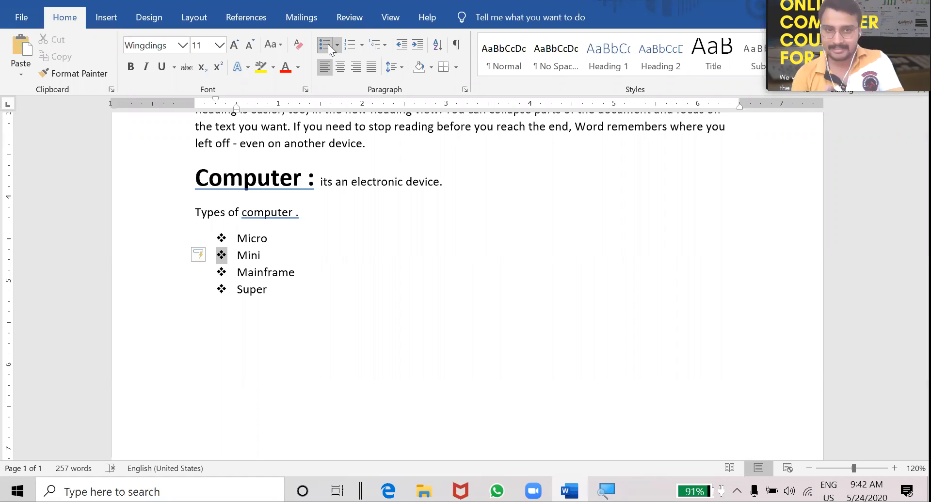
left_click(361, 44)
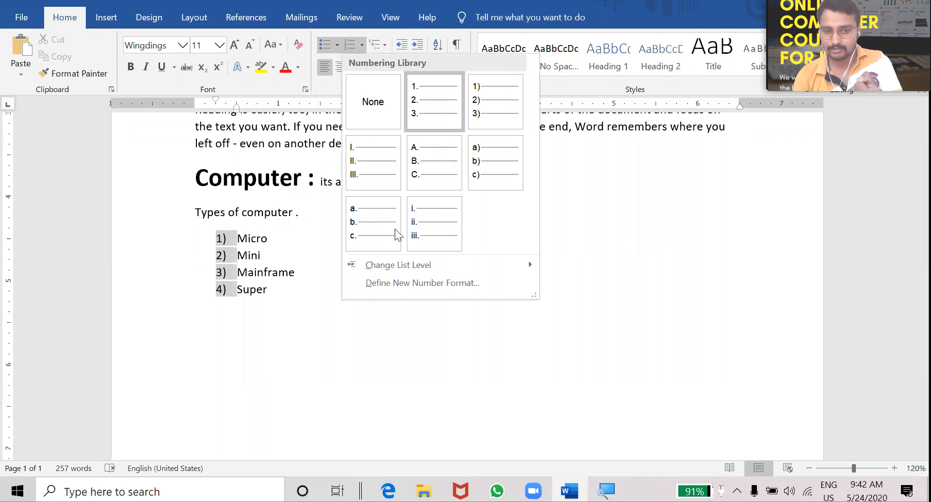
left_click(549, 198)
left_click(201, 329)
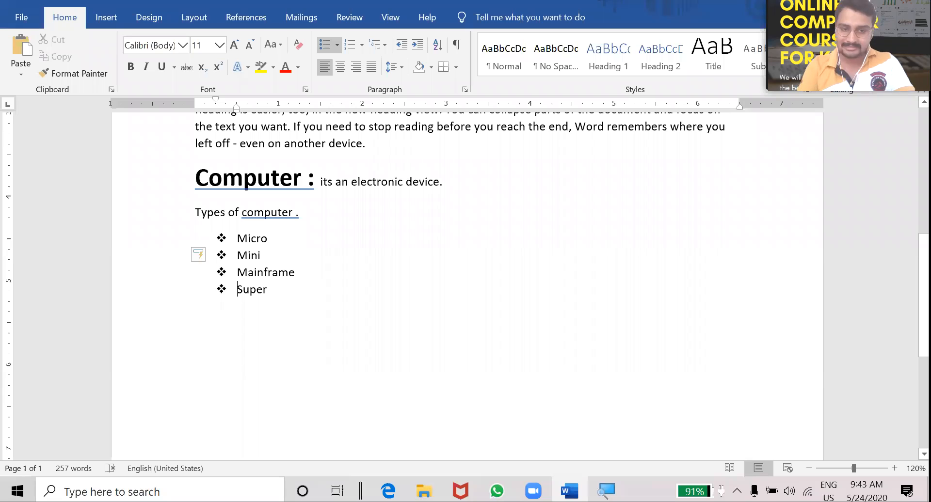
- End the bulleted list after "Super" and add the unbulleted line "MS Office:" below it
left_click(307, 291)
key("Return")
key("Up")
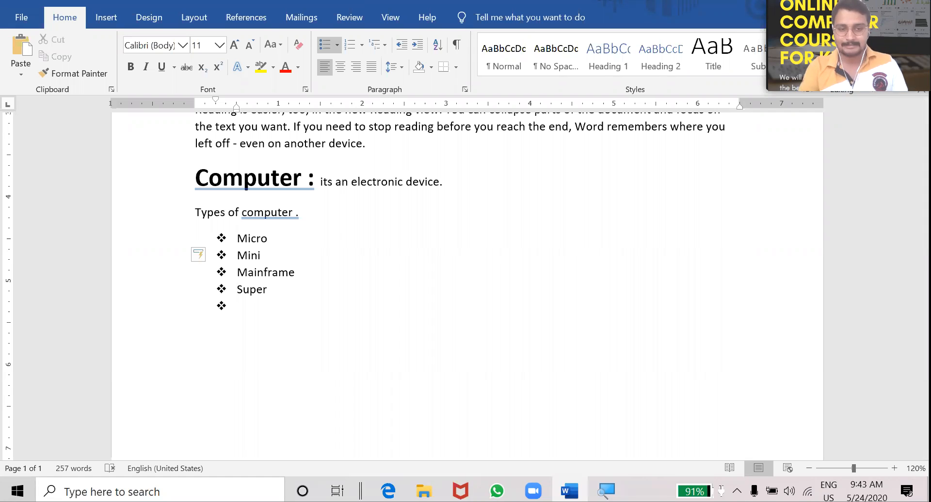
key("BackSpace")
key("BackSpace")
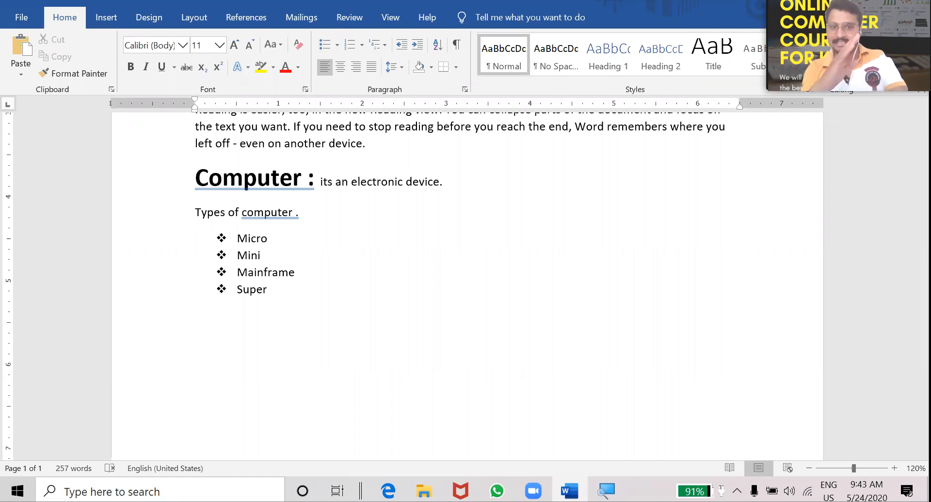
type("MS Off")
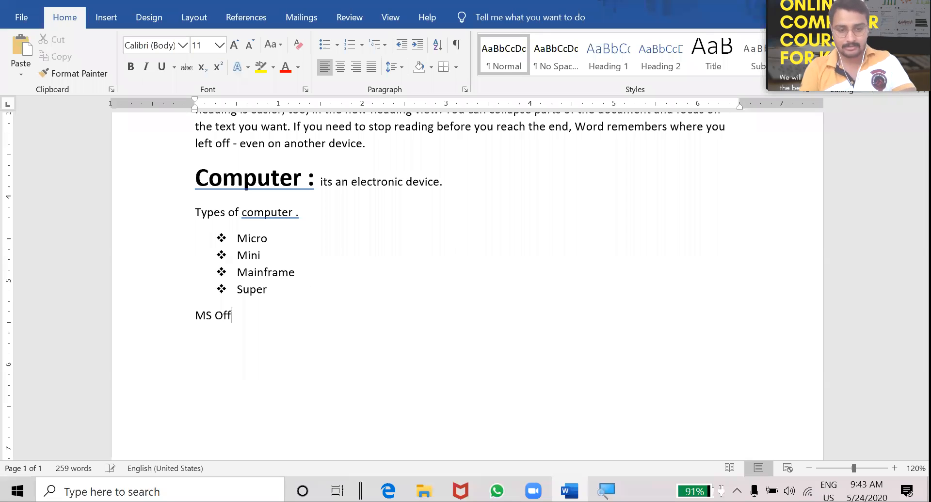
type("ice:")
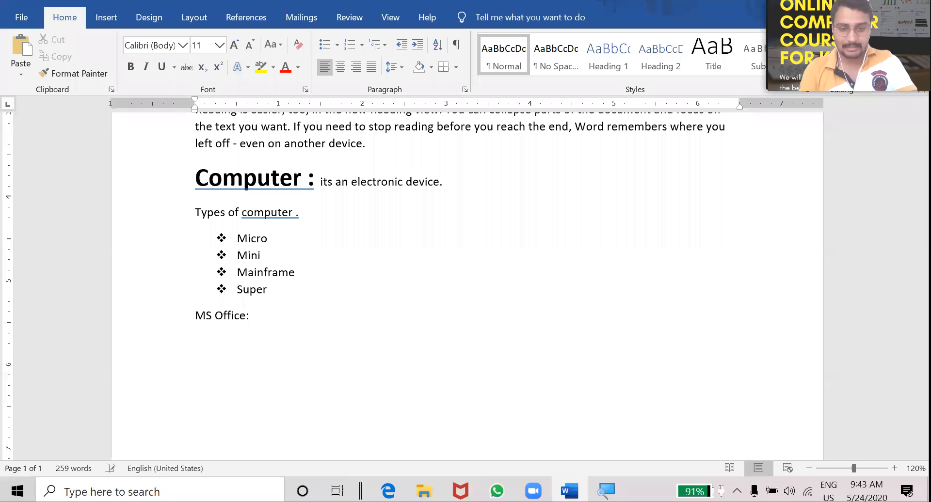
- Start a numbered list in the 1., 2., 3. format on the line below "MS Office:"
left_click(350, 49)
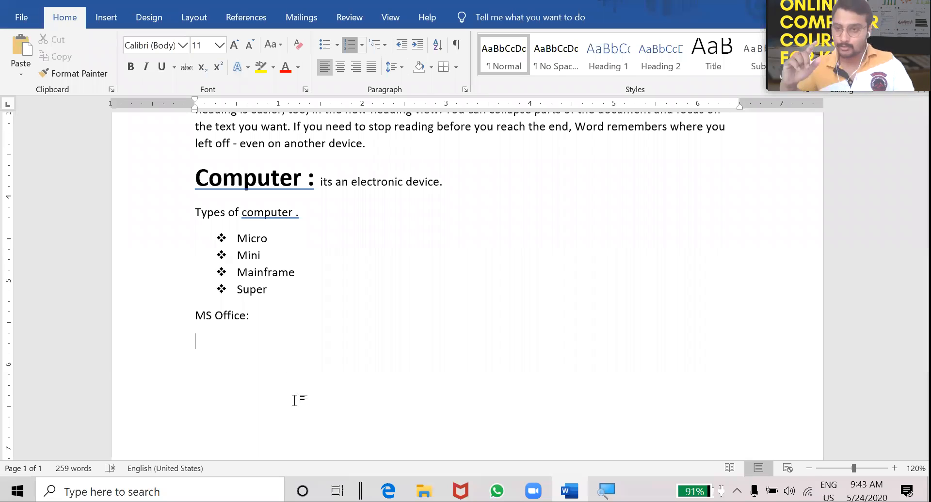
left_click(361, 48)
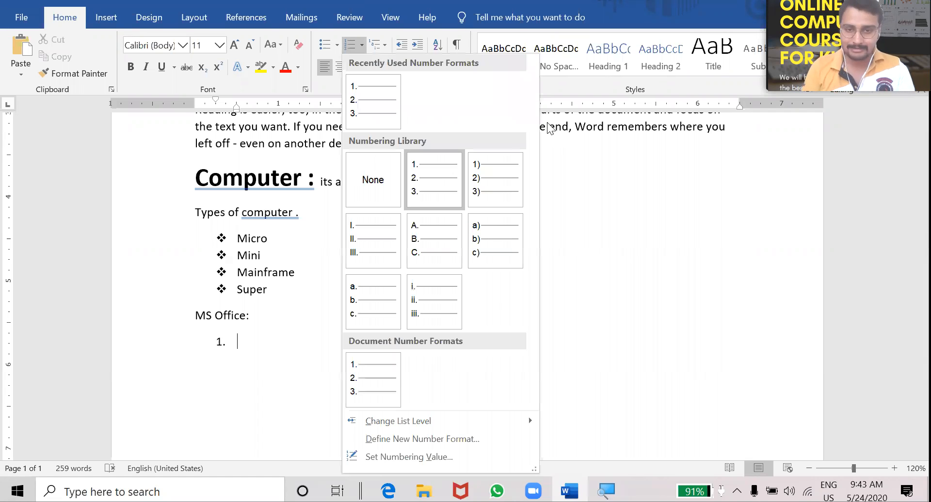
left_click(573, 168)
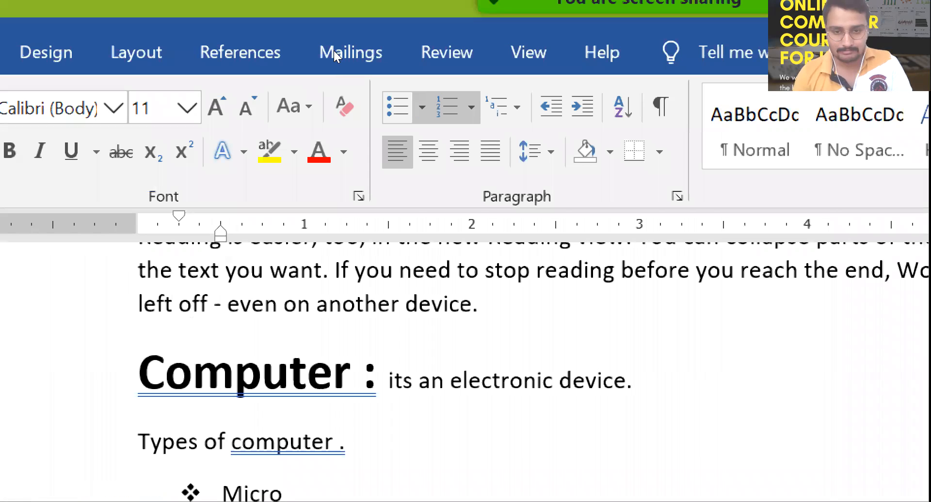
left_click(422, 107)
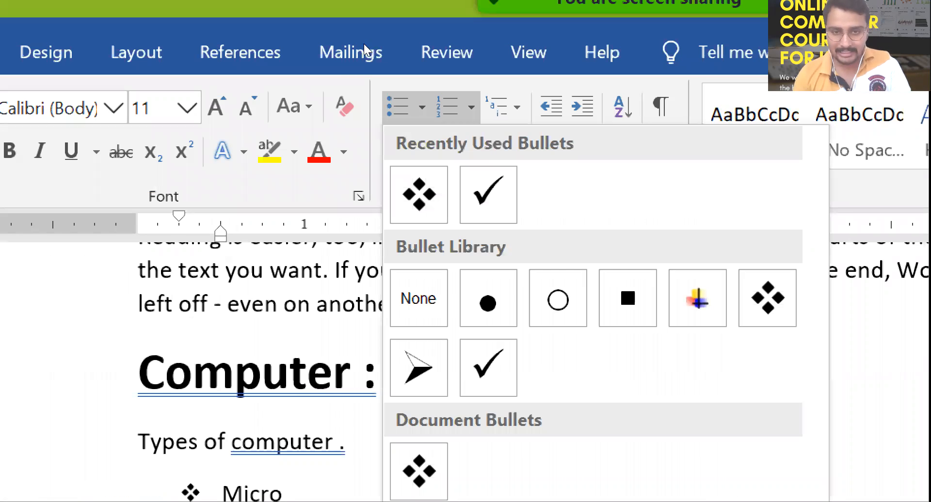
left_click(470, 108)
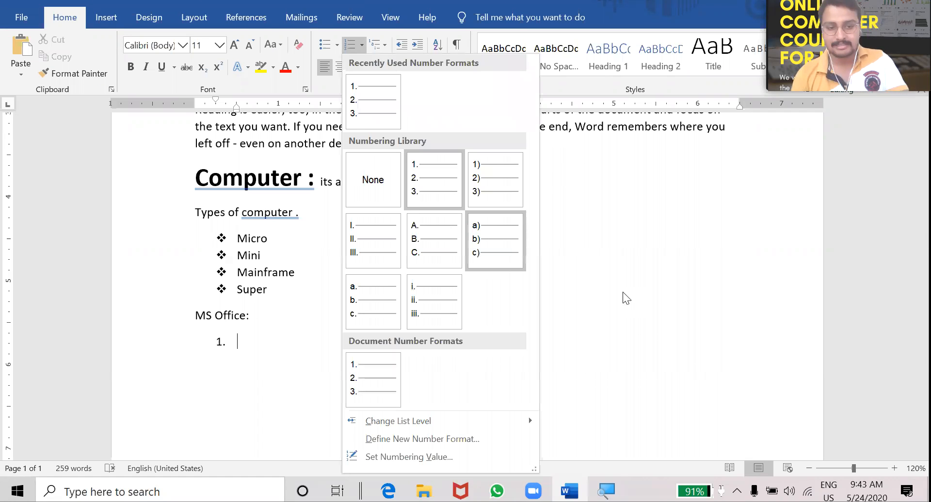
left_click(306, 327)
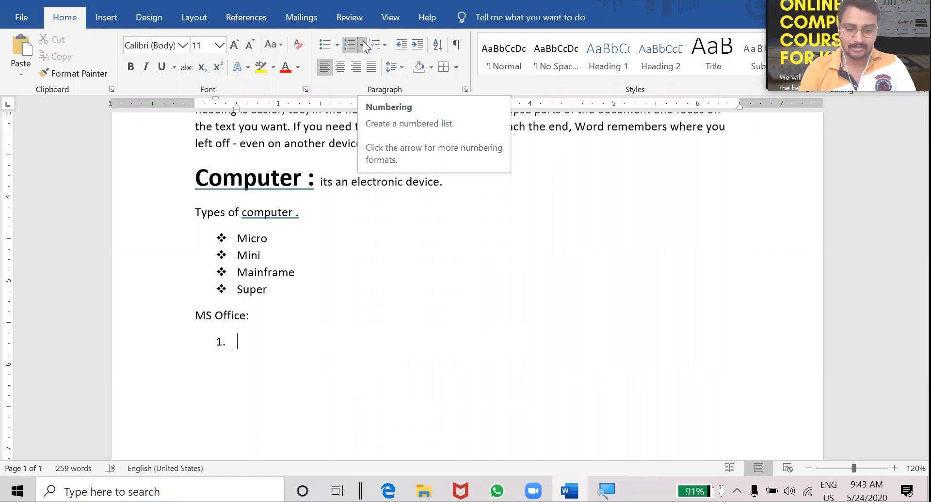
- Enter "Word" and "Power Point" as the first two items of the numbered list, correcting the spelling of "Point"
type("Word")
key("Return")
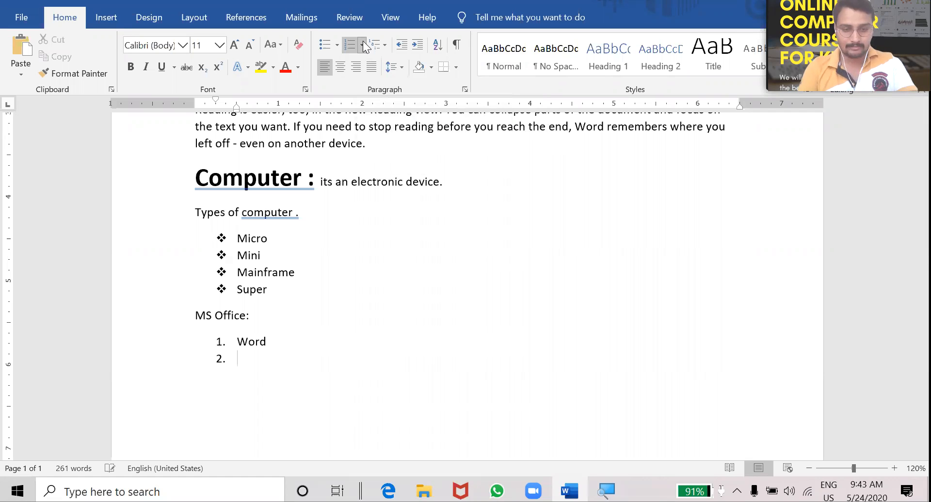
type("Power POoiny")
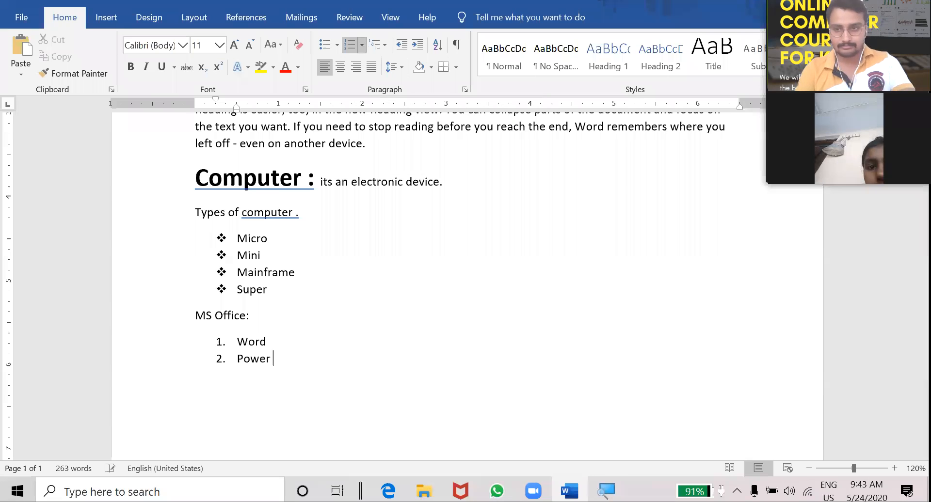
key("Return")
key("Return")
key("Return")
key("Return")
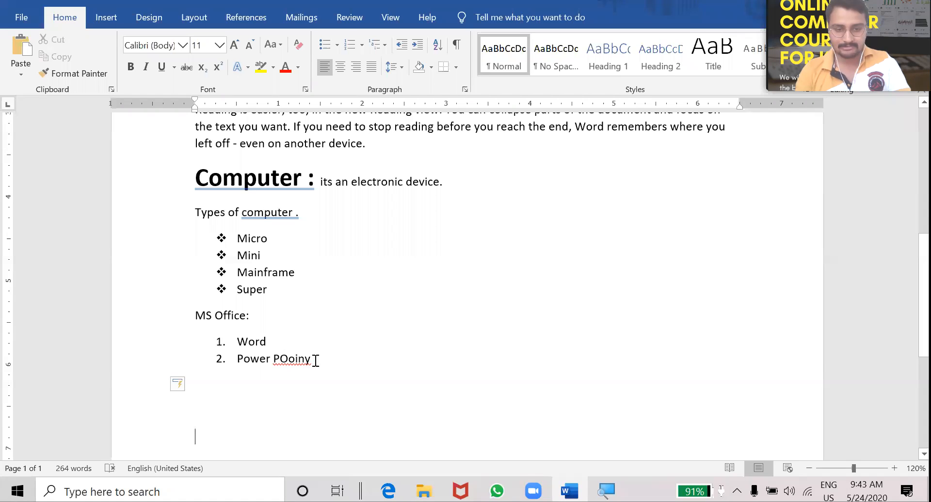
key("BackSpace")
key("BackSpace")
key("BackSpace")
type("onit")
key("Return")
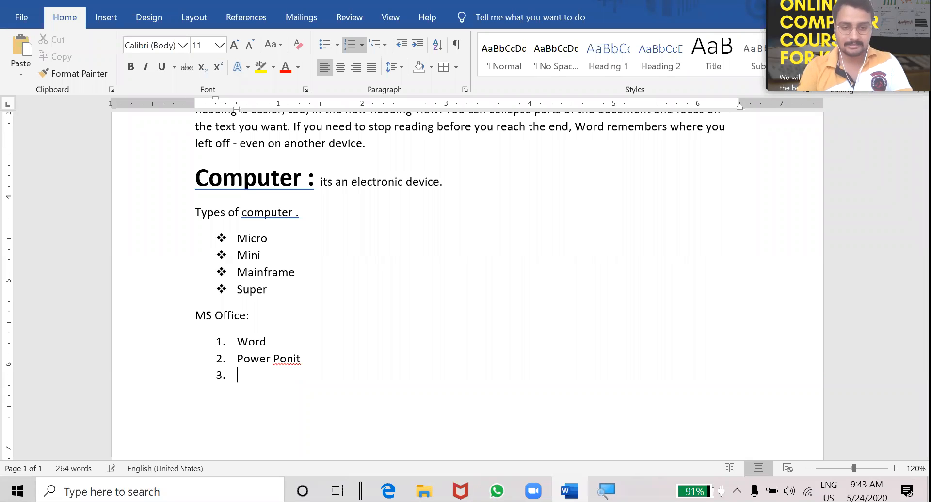
key("BackSpace")
key("BackSpace")
key("BackSpace")
key("BackSpace")
key("BackSpace")
type("int")
key("Return")
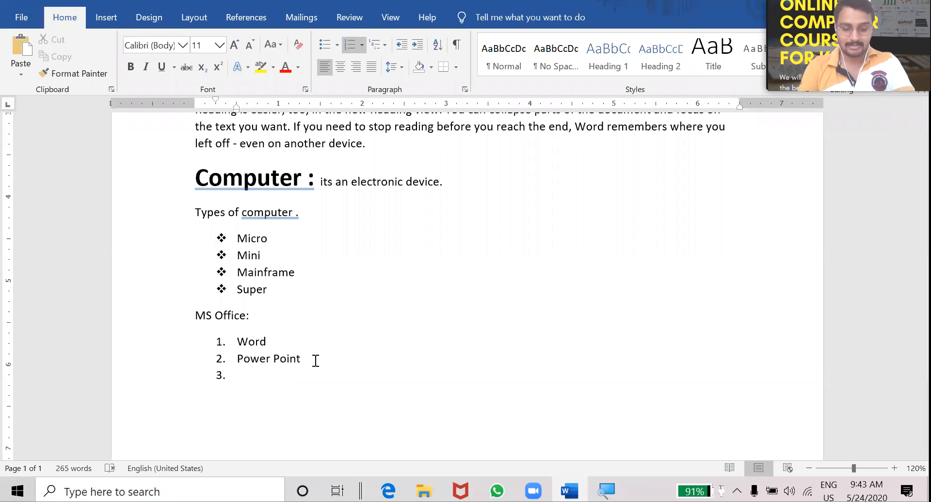
- Add "Excel" and "Access" as the third and fourth items of the MS Office list
type("Excel")
key("Return")
type("Access")
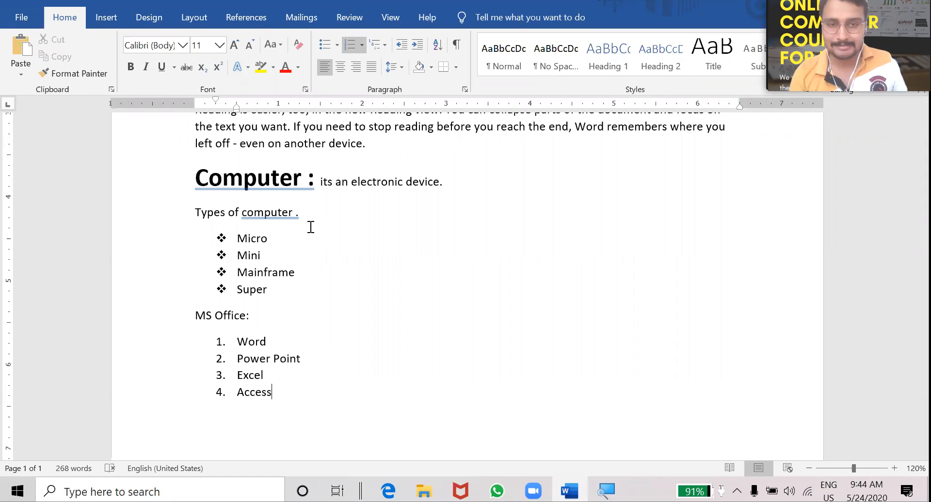
- Change the numbering of the MS Office list to the a), b), c) format
left_click(361, 43)
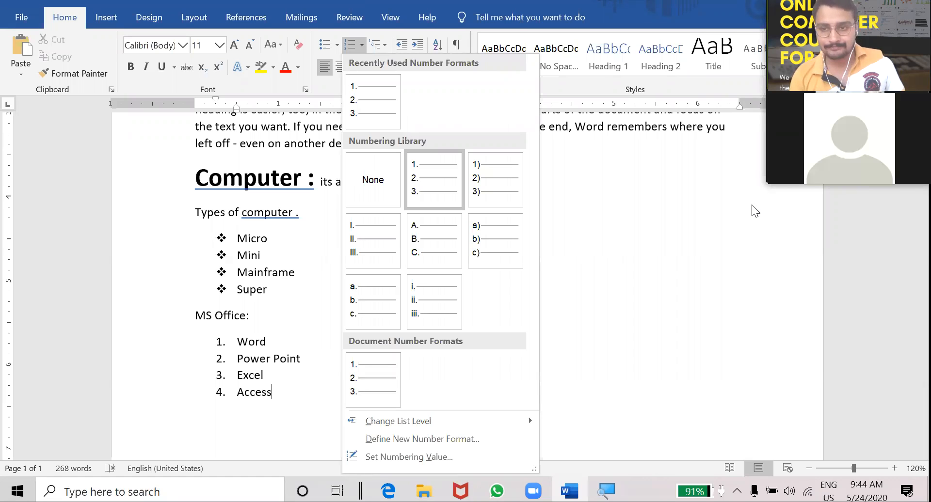
left_click(494, 238)
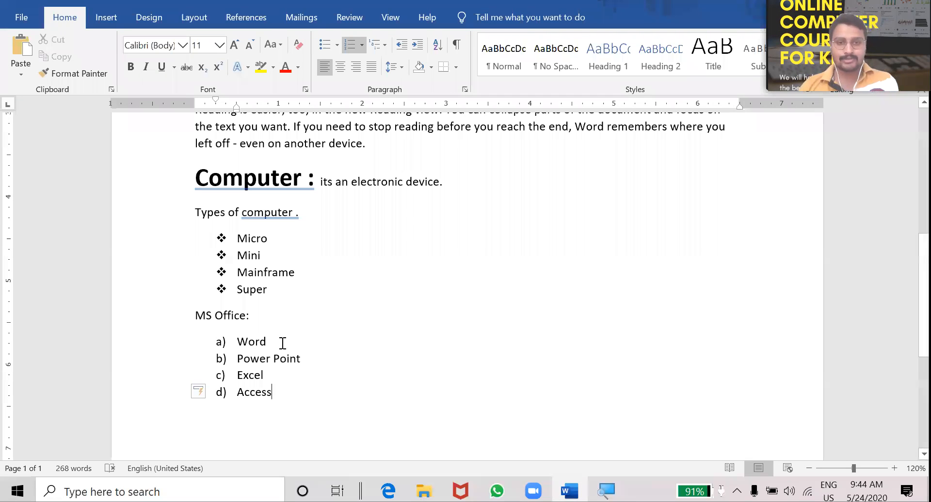
left_click(383, 48)
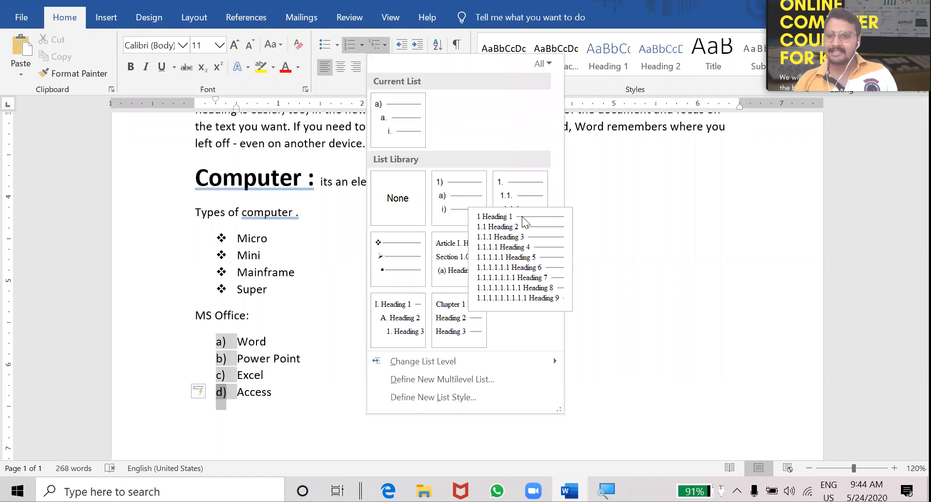
mouse_move(523, 218)
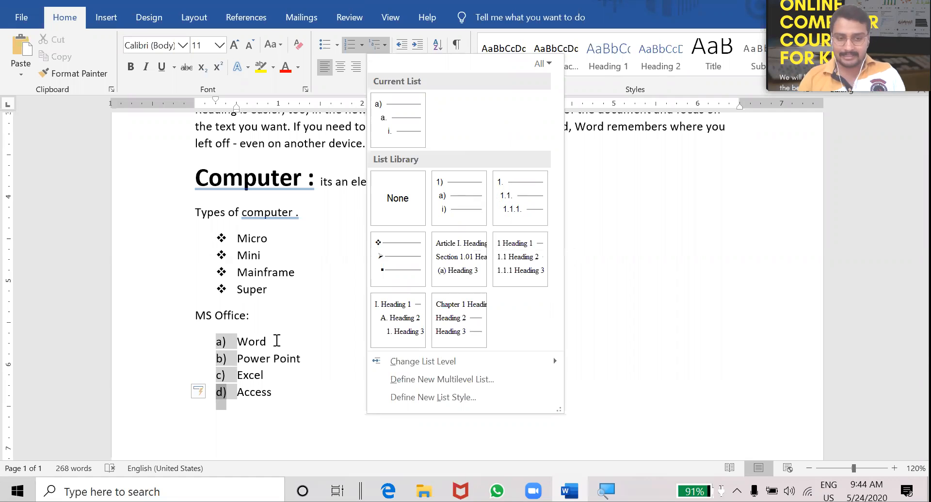
key("Escape")
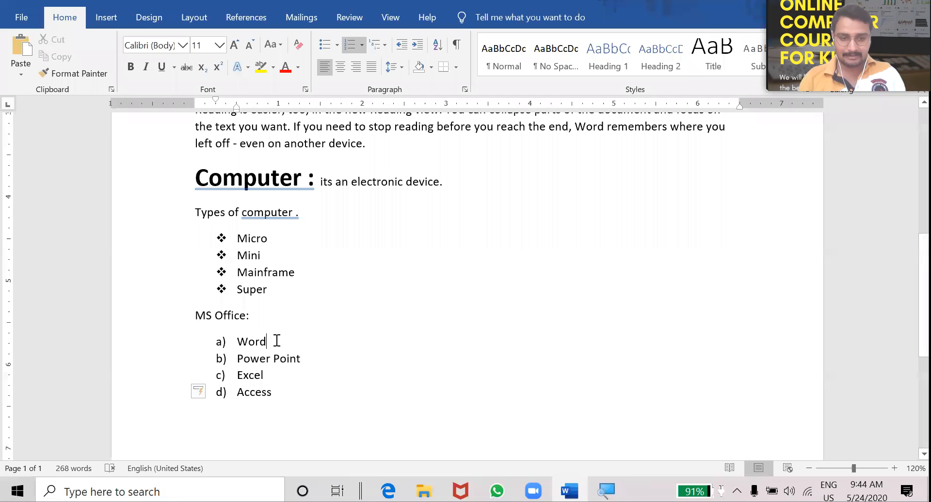
- Add a nested line beneath "Word" in the MS Office list and number it in the i., ii., iii. format
key("Right")
key("Left")
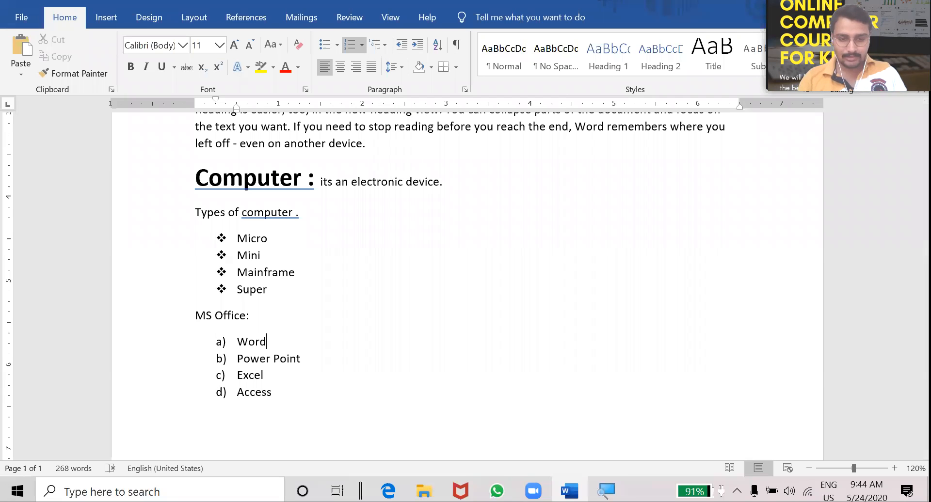
key("Return")
key("BackSpace")
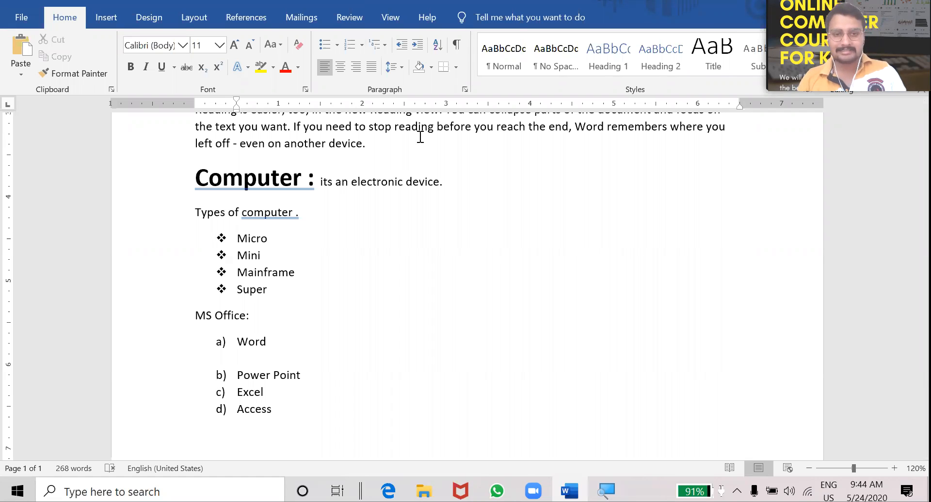
left_click(364, 41)
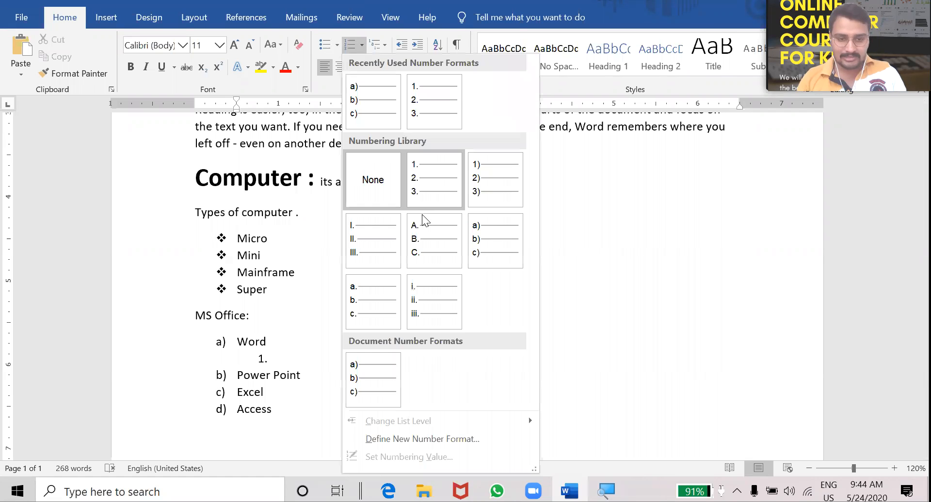
left_click(436, 314)
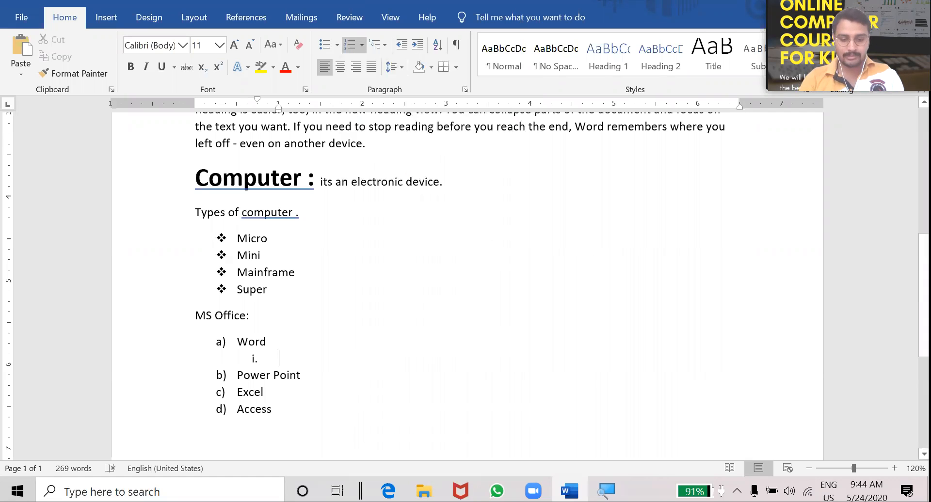
- Enter "Home", "Insert" and "Review" as the first three roman-numeral sub-items under "Word"
type("HOme")
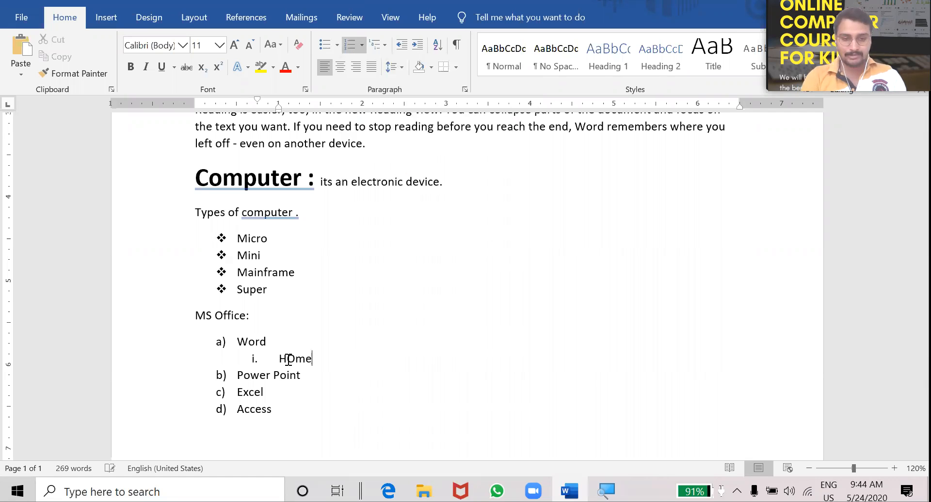
key("Return")
type("INsert")
key("Return")
type("REview")
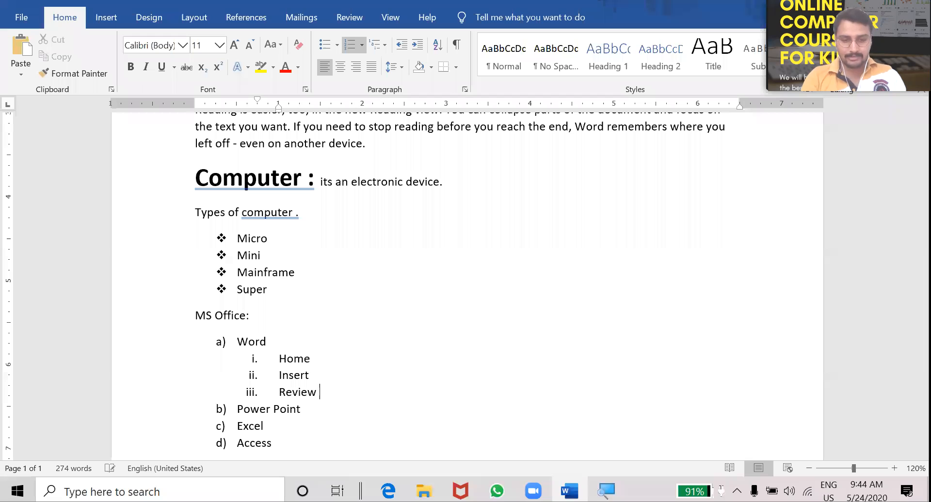
- Add "Page", "View" and "Help" as the fourth to sixth sub-items under "Word"
key("Return")
type("Page")
key("Return")
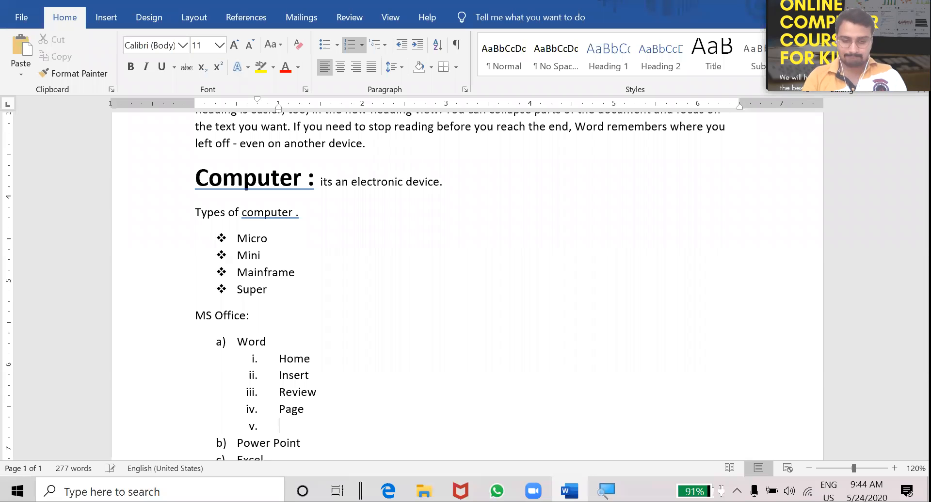
type("View")
key("Return")
type("Help")
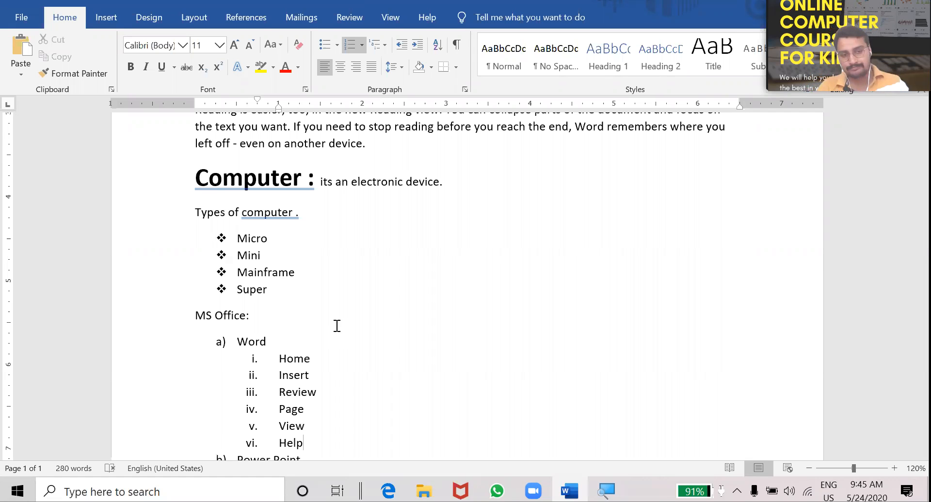
- Examine the bulleted computer types list and the nested levels of the MS Office list, highlighting "Word" with its sub-items
scroll(228, 253, "down", 2)
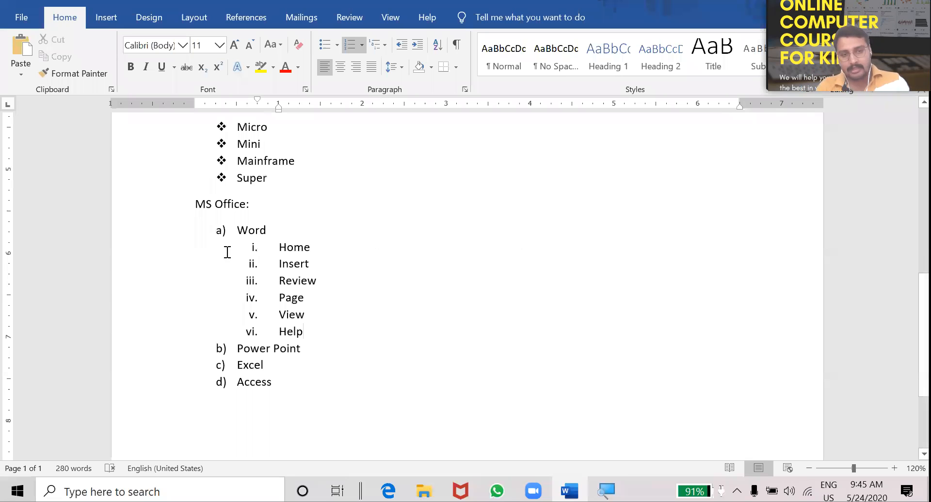
double_click(258, 231)
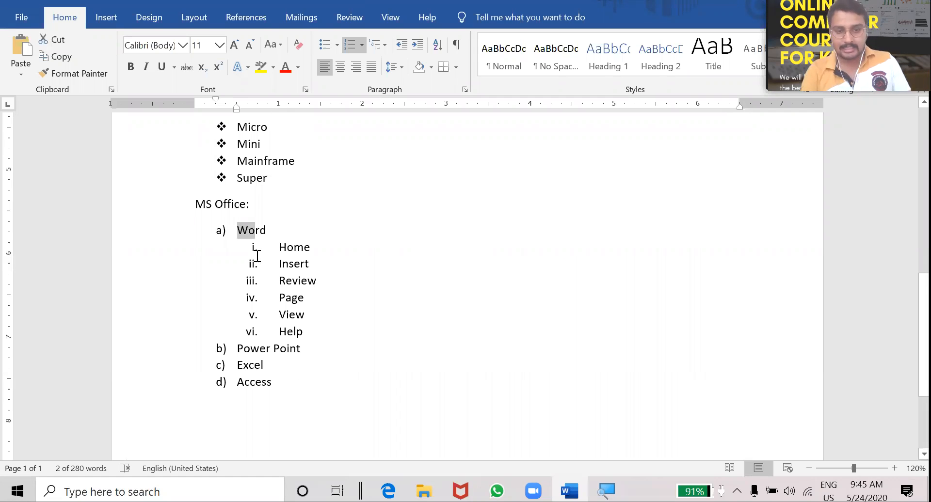
left_click(252, 263)
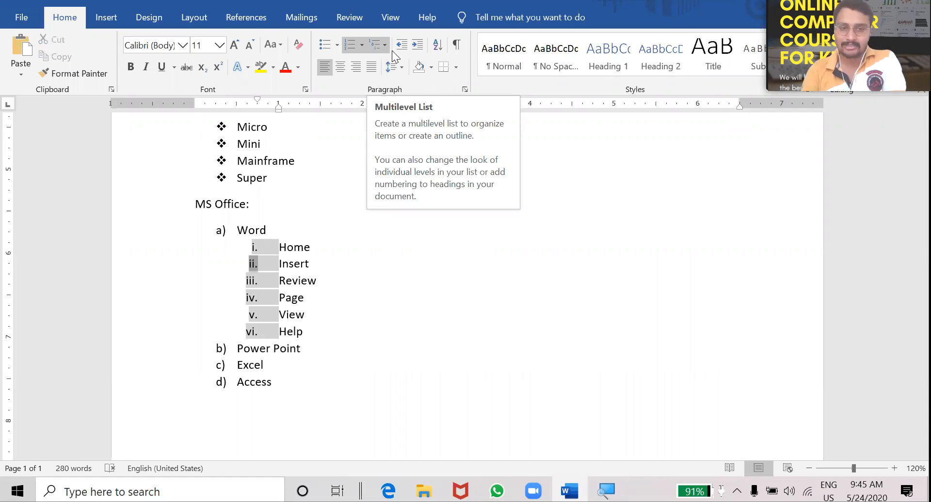
left_click(268, 175)
left_click_drag(272, 187, 219, 133)
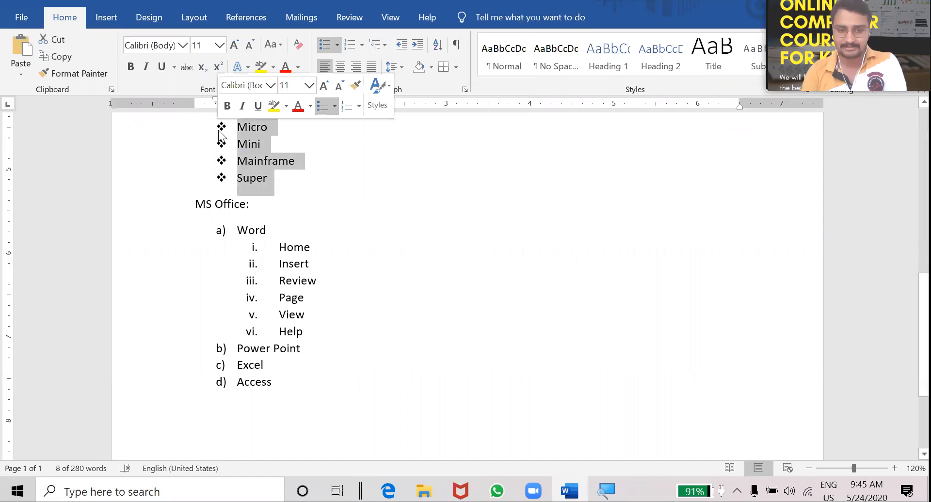
left_click_drag(239, 361, 275, 386)
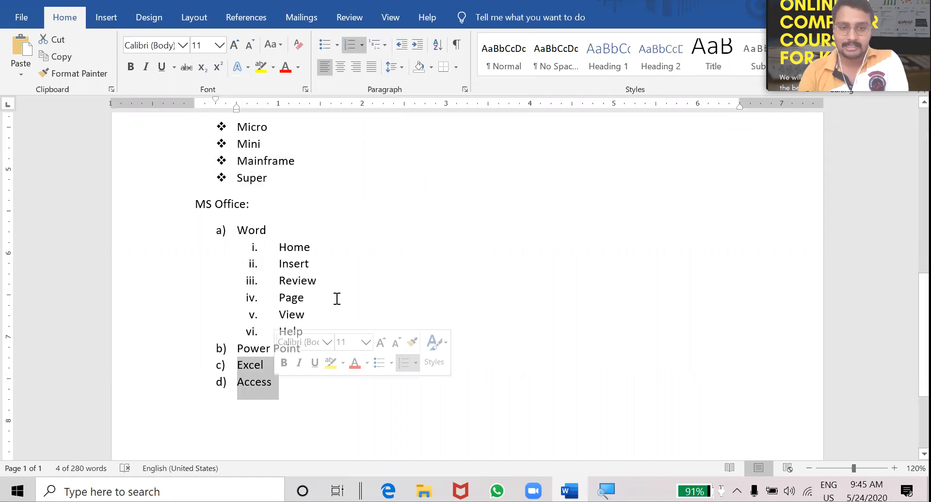
left_click(217, 231)
left_click_drag(217, 231, 307, 314)
left_click_drag(318, 354, 325, 330)
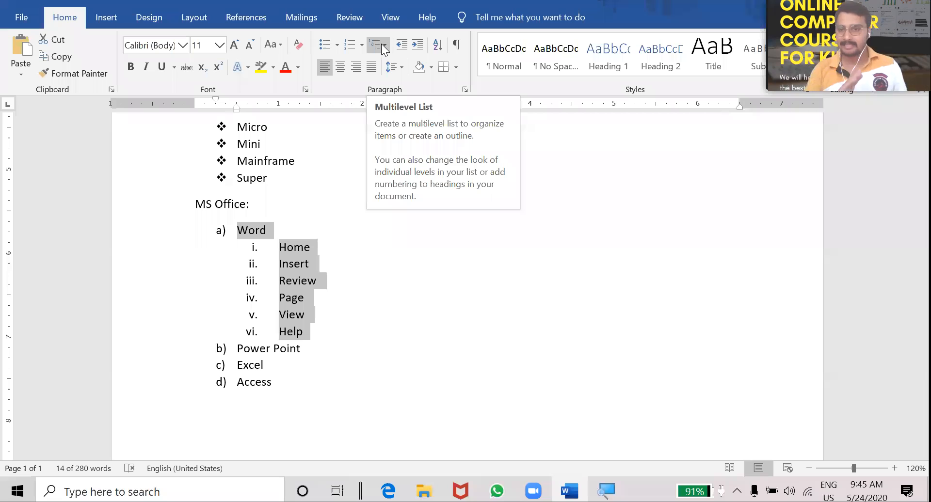
left_click(380, 342)
- Increase the left indent of the "Reading is easier" paragraph to 1.5 inches
scroll(374, 325, "up", 1)
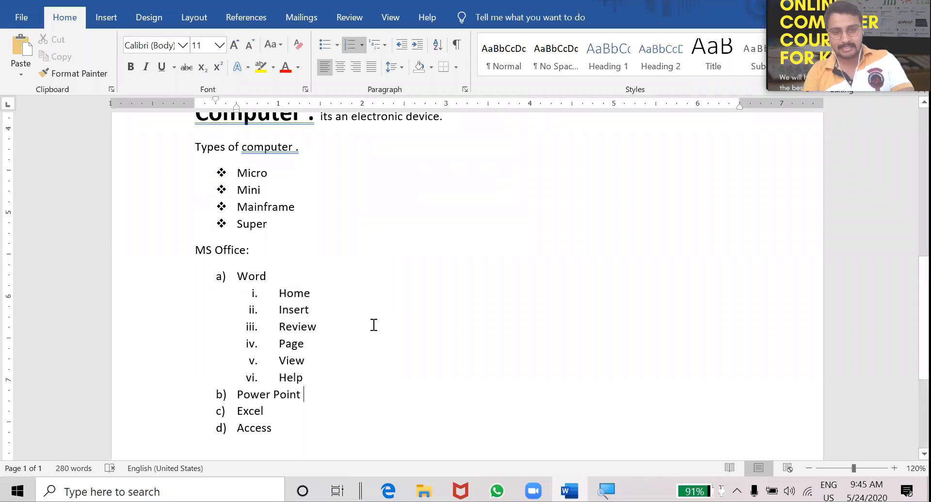
scroll(246, 300, "up", 3)
scroll(198, 276, "up", 2)
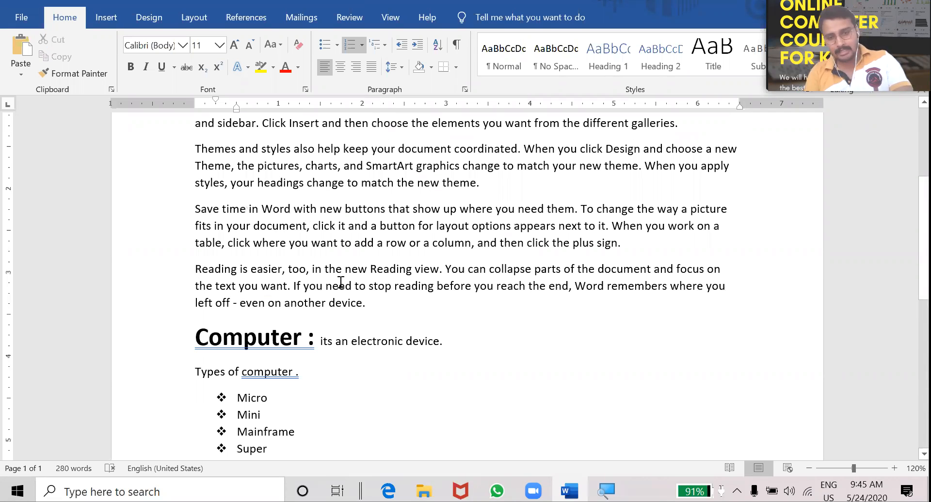
triple_click(393, 255)
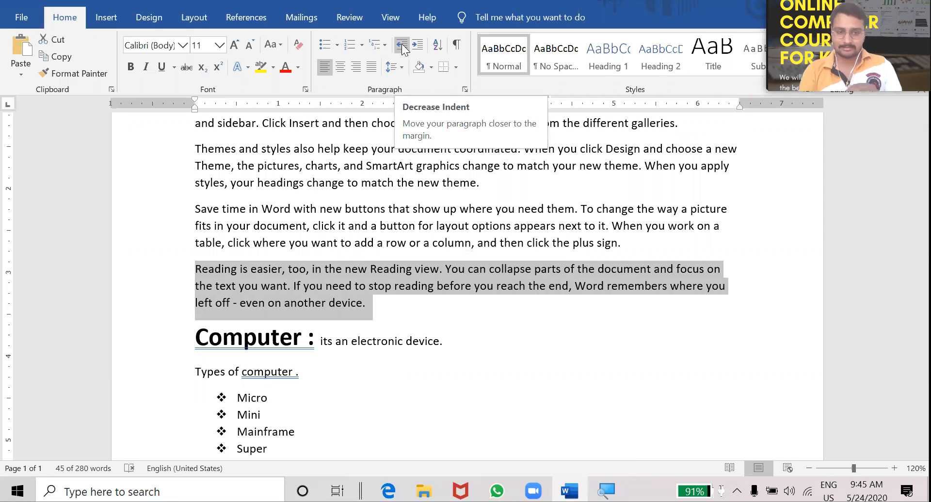
left_click(418, 45)
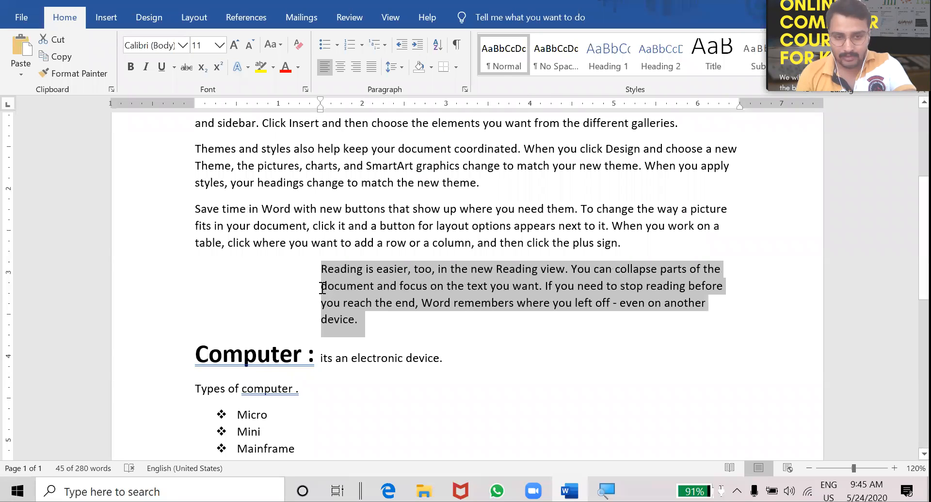
left_click(325, 285)
left_click_drag(321, 270, 239, 313)
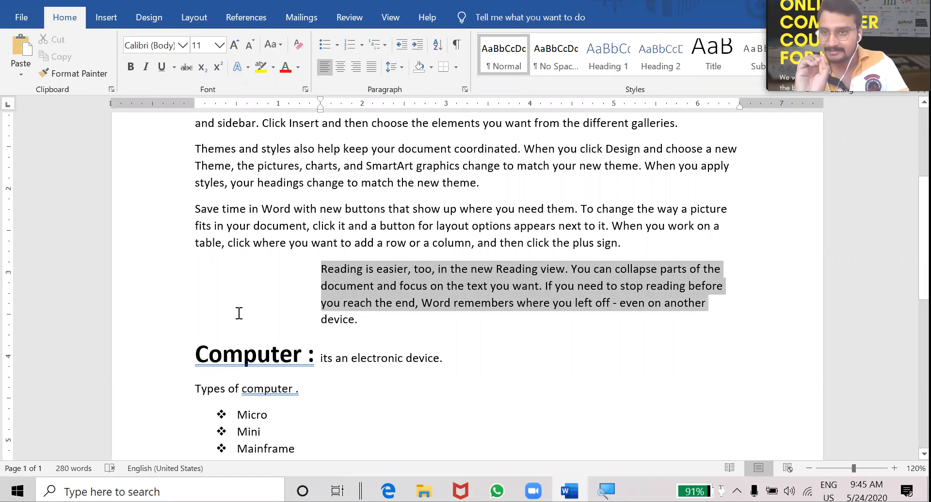
left_click(239, 313)
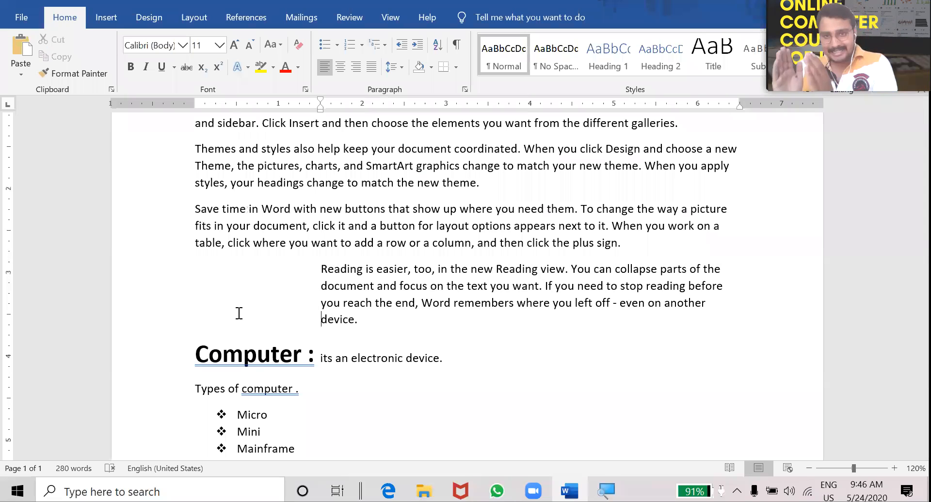
- Decrease the "Reading is easier" paragraph's indent back to the margin, and repeat the 1.5-inch indent and its removal
left_click(401, 46)
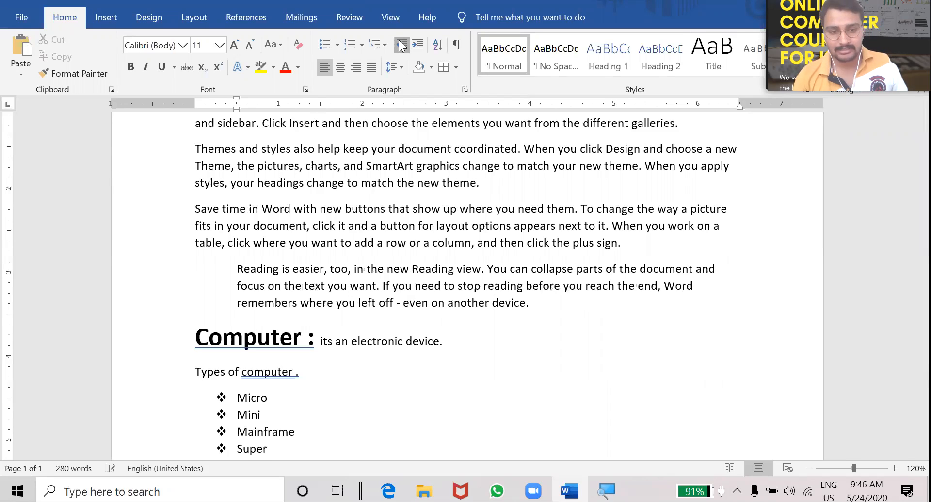
left_click(401, 46)
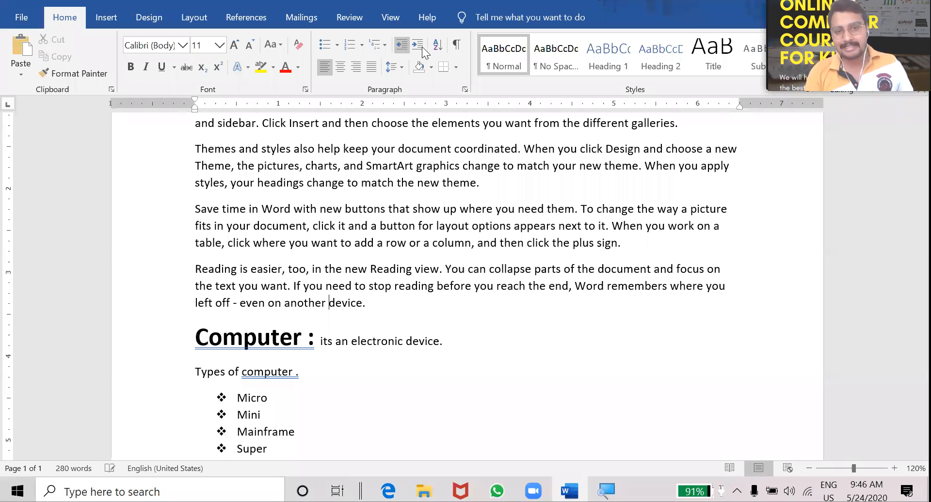
left_click(422, 47)
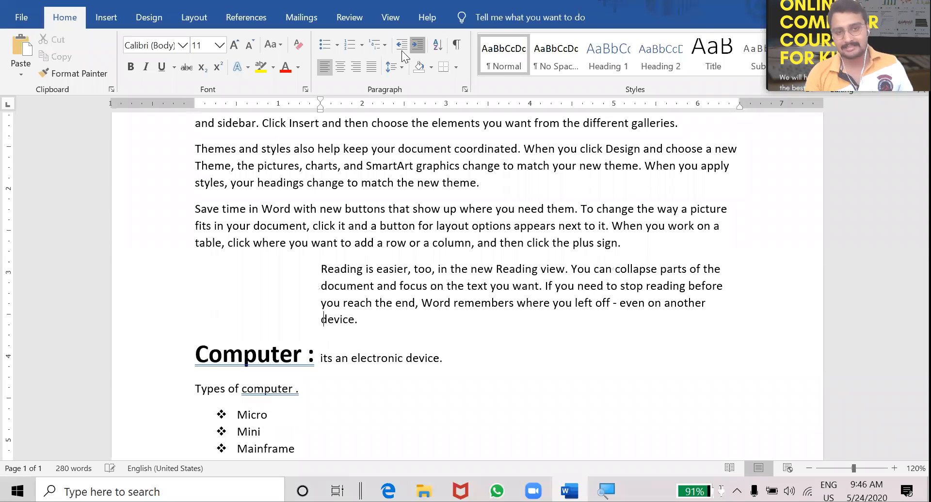
left_click(401, 46)
left_click(402, 46)
left_click(402, 46)
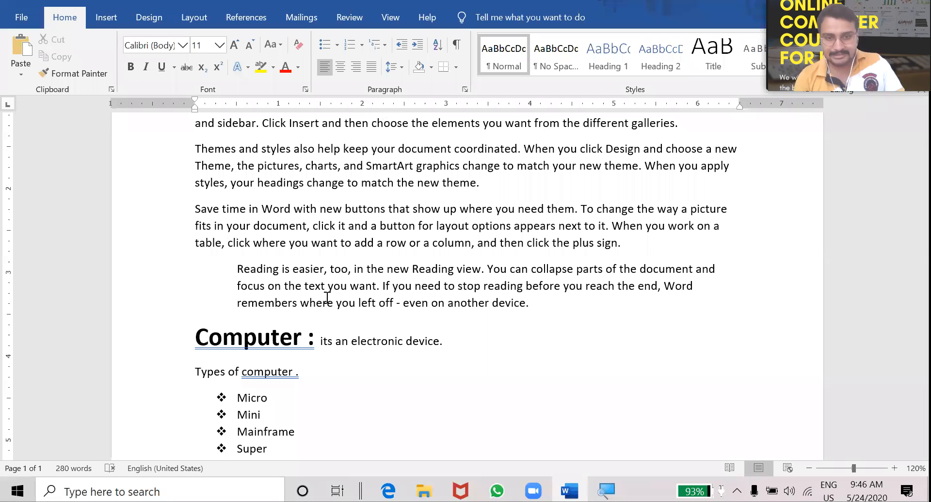
- Select the whole "Reading is easier" paragraph and decrease its indent to align it with the left margin
triple_click(540, 304)
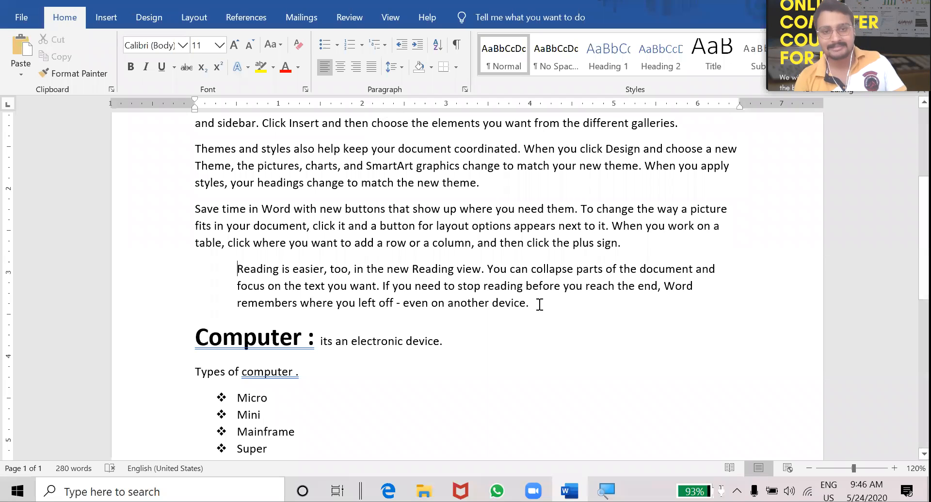
left_click(400, 45)
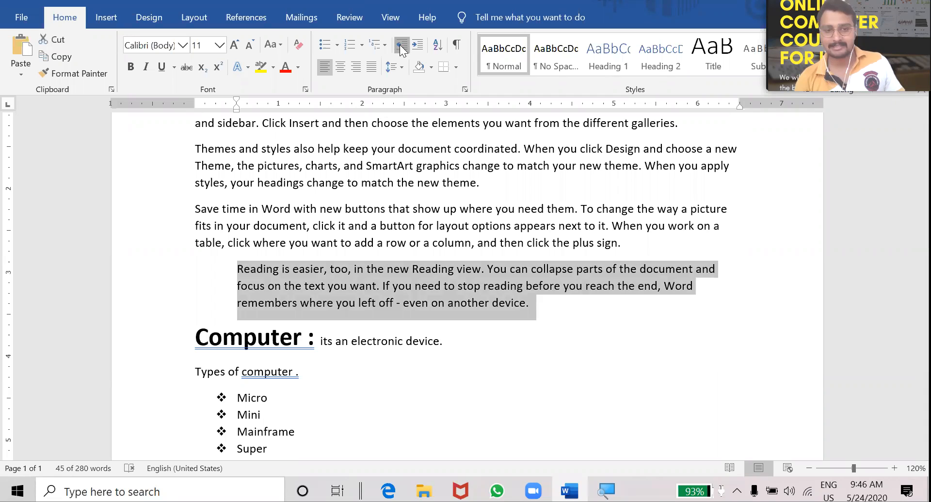
left_click(416, 326)
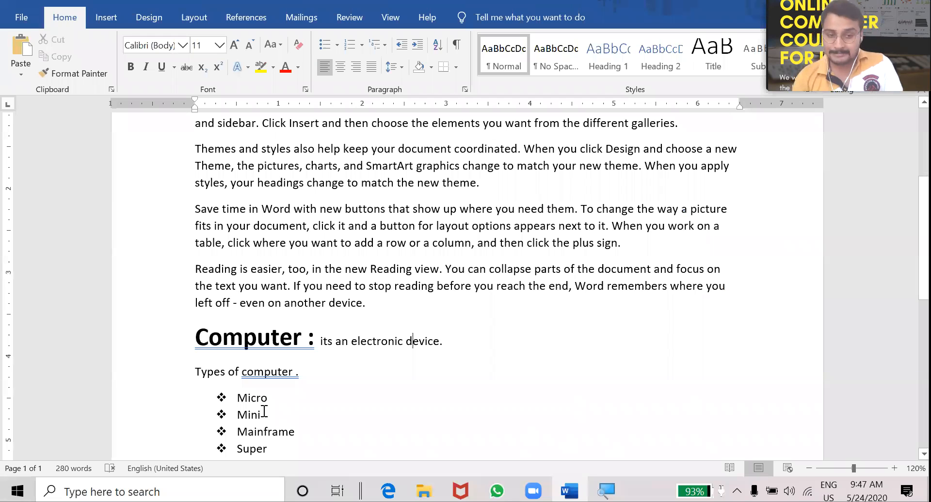
- Sort the bulleted list of computer types by paragraph text in ascending order, with no header row
left_click_drag(238, 398, 276, 448)
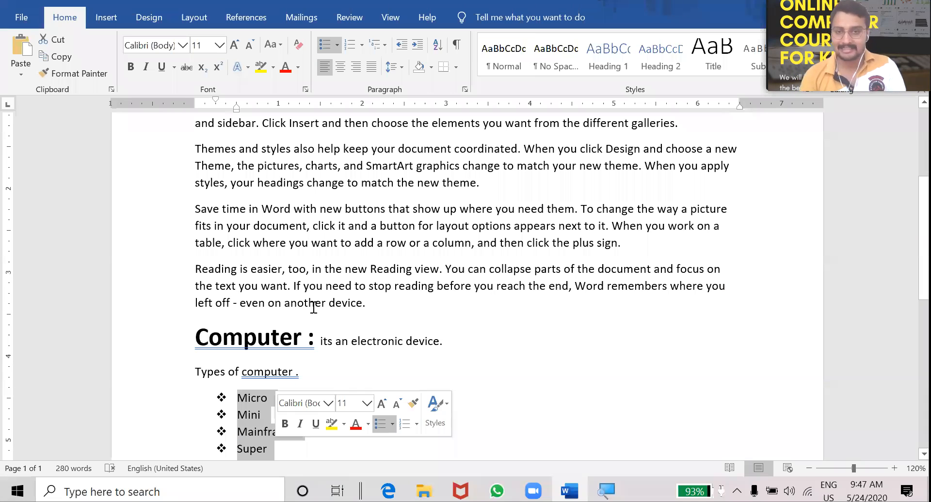
left_click(435, 46)
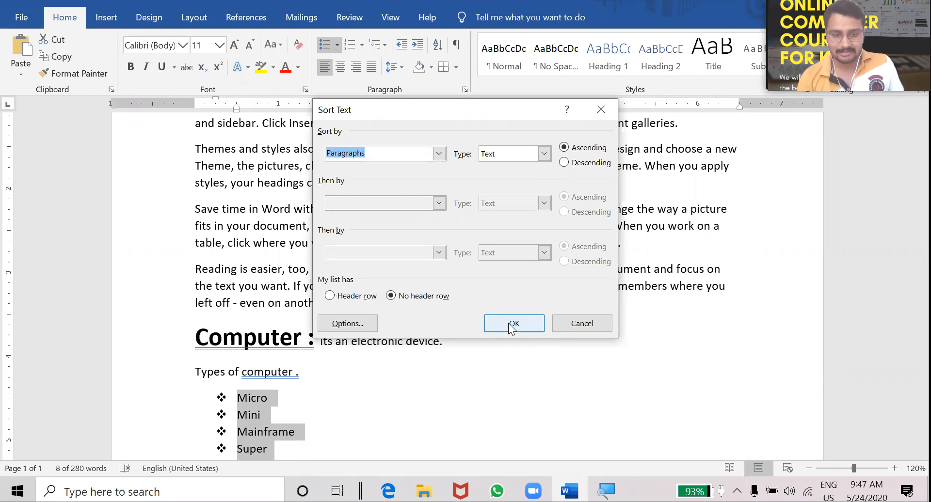
key("Return")
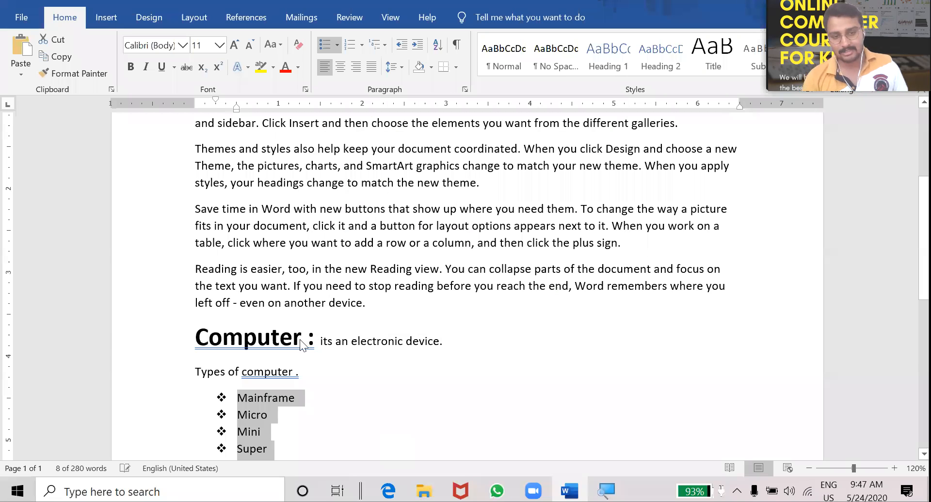
scroll(301, 343, "down", 2)
left_click(264, 337)
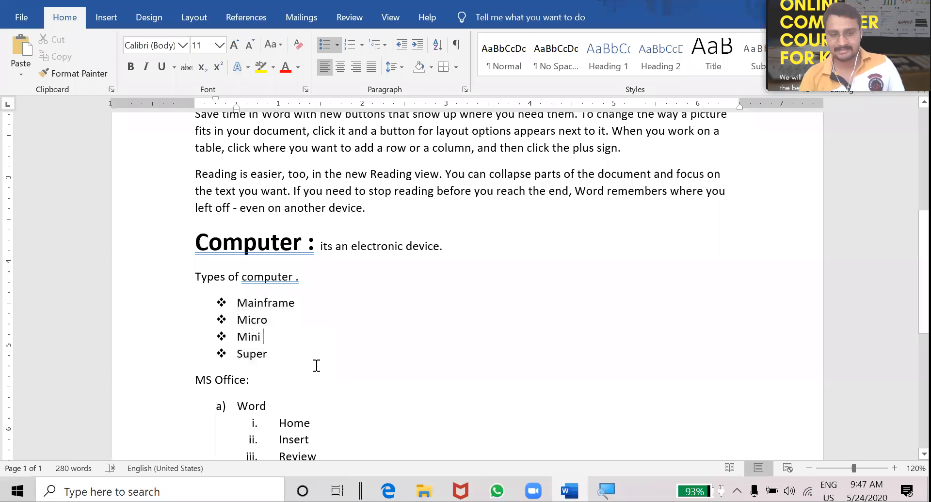
scroll(430, 384, "down", 3)
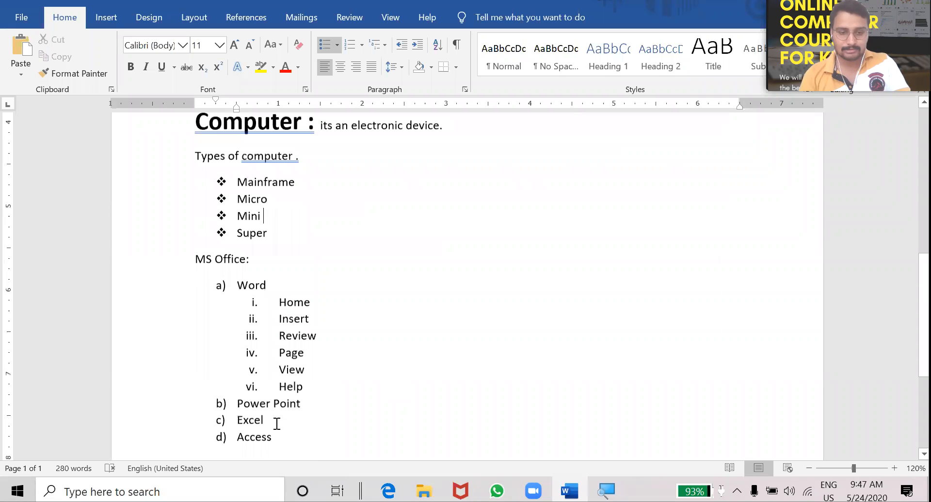
- Enter the sample lines A, V, S, F, Ght, Cf and S, one per paragraph, below the MS Office list
scroll(223, 363, "down", 3)
left_click(223, 363)
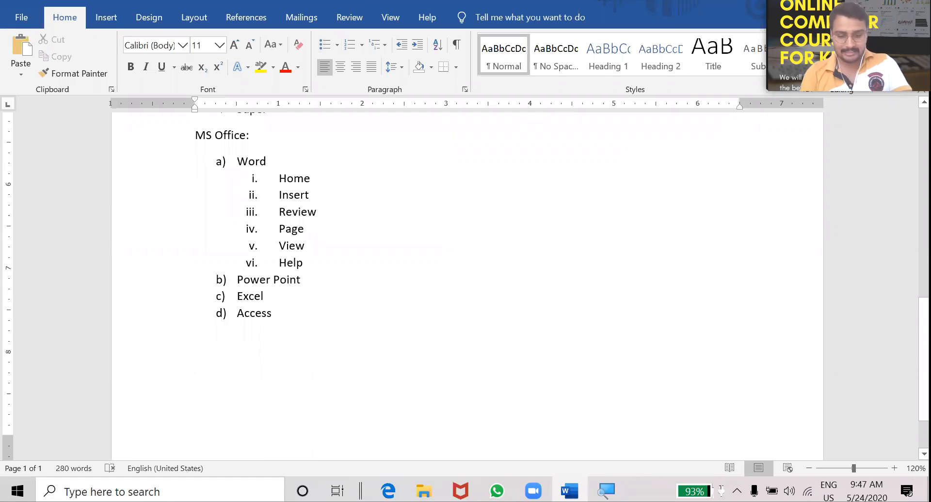
type("A")
key("Return")
type("V")
key("Return")
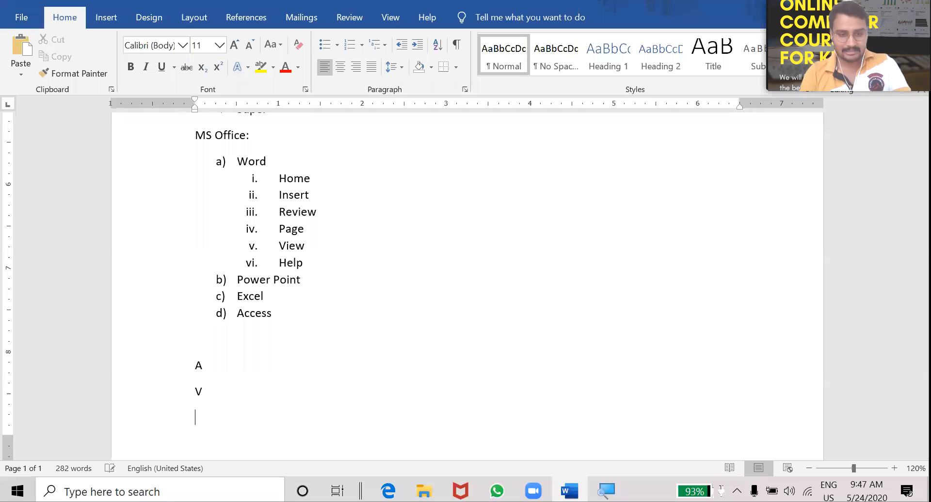
type("S")
key("Return")
key("Return")
key("Return")
type("F")
key("Return")
type("ght")
key("Return")
type("Cf")
key("Return")
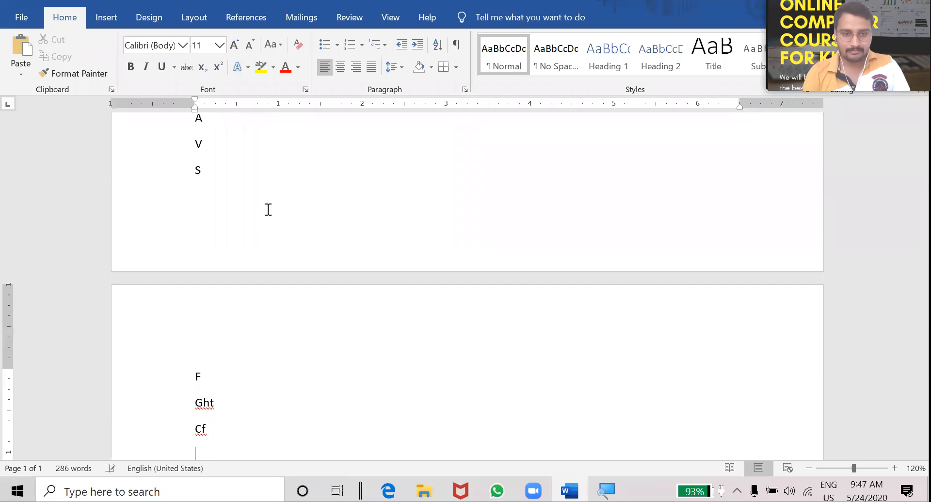
type("S")
scroll(228, 247, "up", 3)
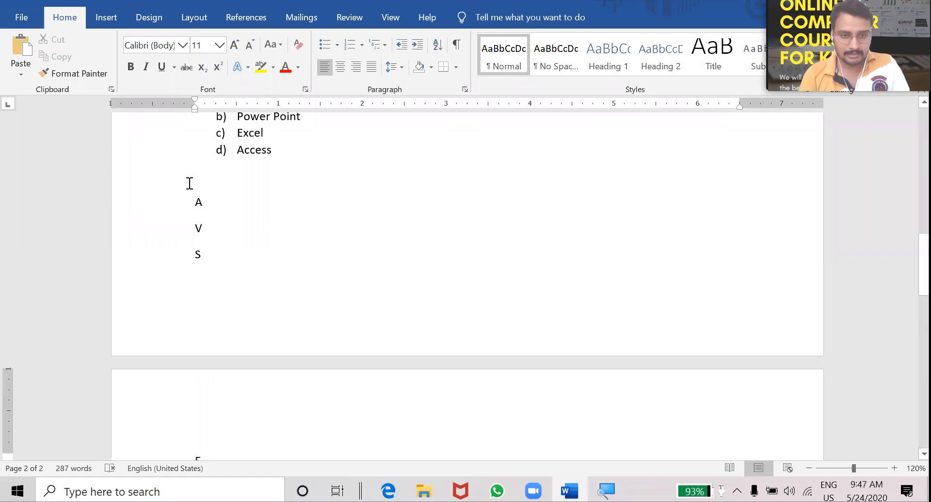
- Sort the seven letter lines by paragraph text in ascending order, with no header row
left_click(195, 202)
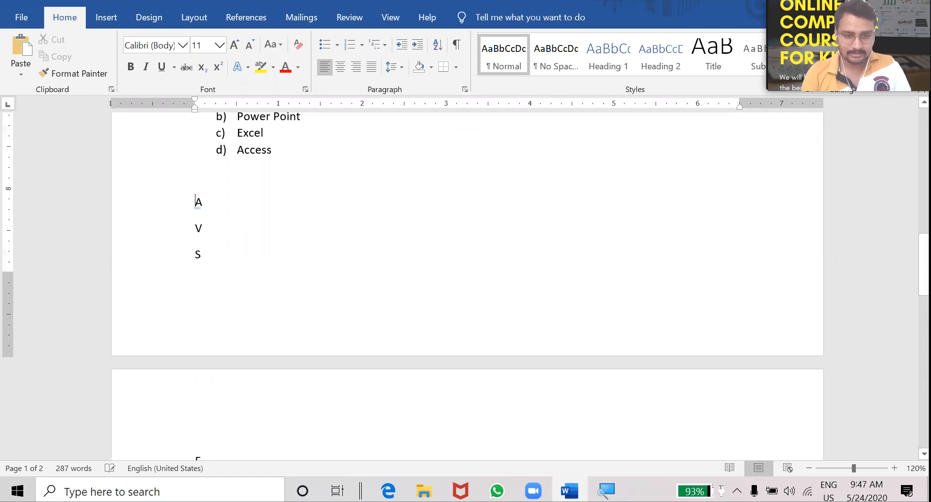
scroll(196, 202, "down", 1)
scroll(195, 135, "down", 6)
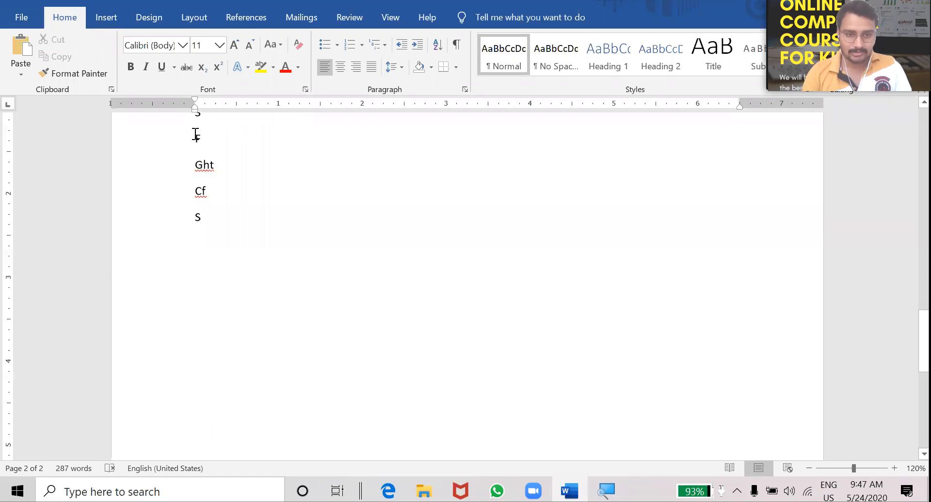
scroll(193, 193, "up", 3)
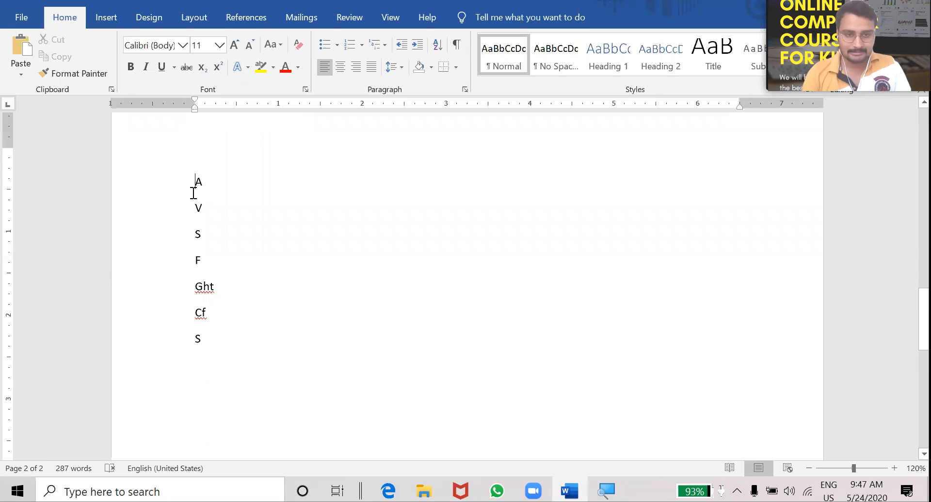
left_click(208, 342, "shift")
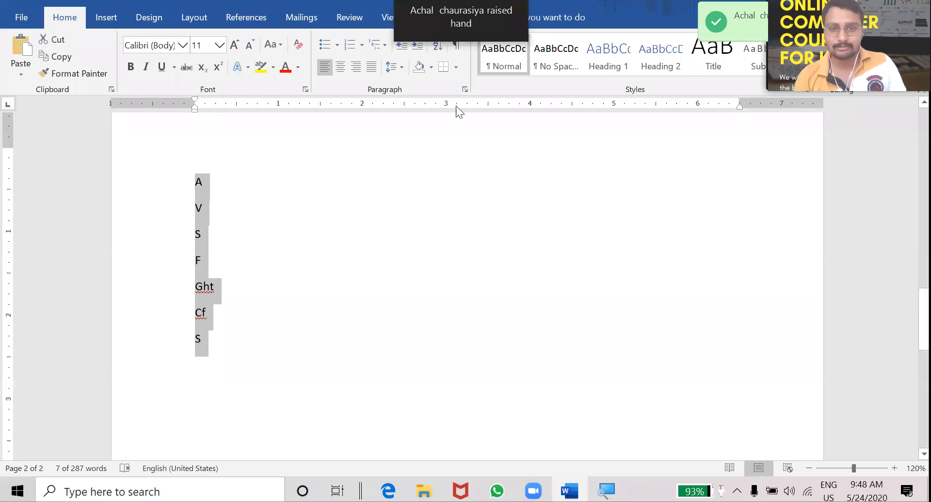
left_click(438, 48)
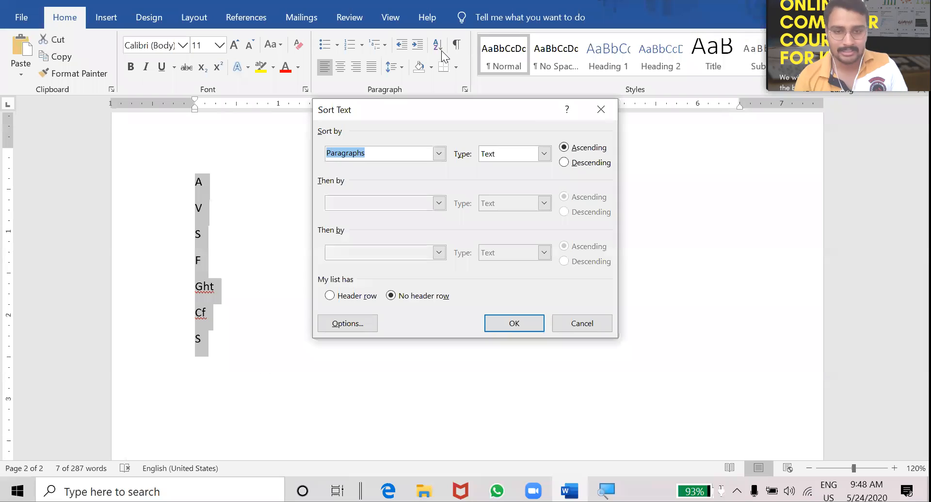
left_click(513, 329)
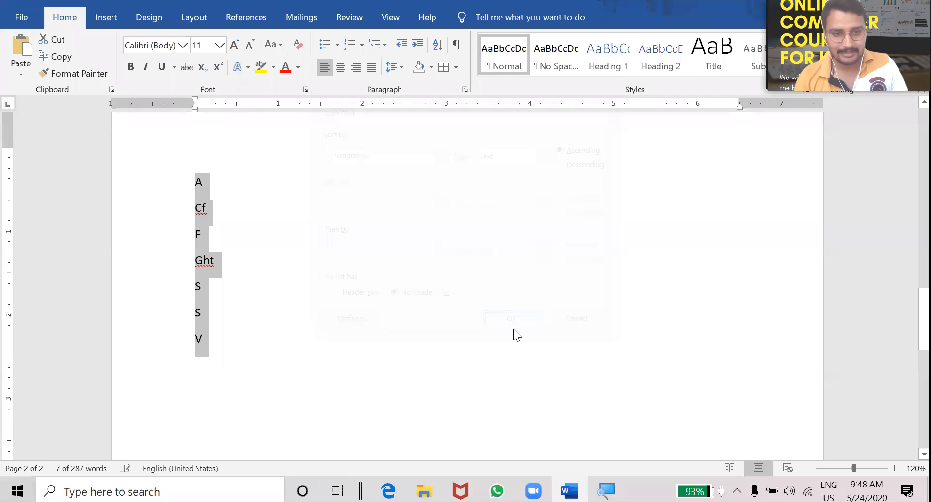
left_click(287, 229)
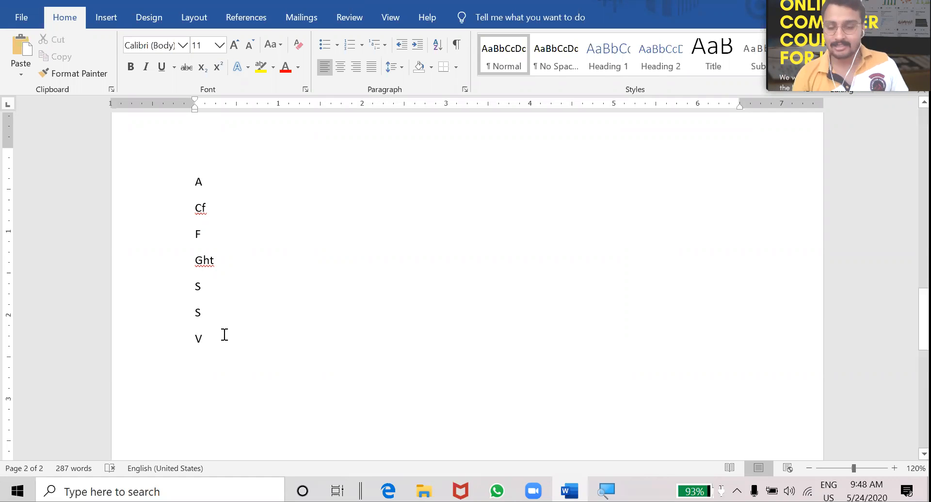
- Replace the sorted letter lines with a list of five people's first names, one per paragraph
left_click_drag(224, 335, 193, 177)
key("BackSpace")
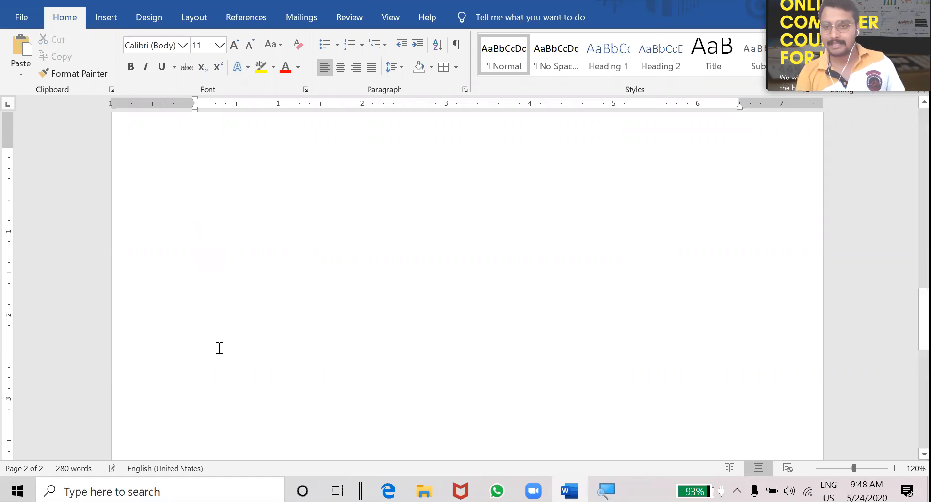
type("abi")
key("BackSpace")
type("hi")
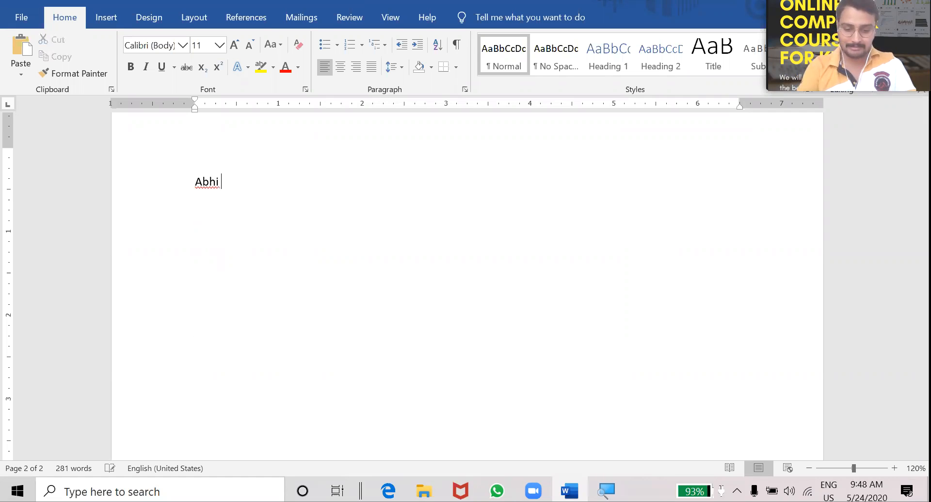
key("Return")
type("Mayank")
key("Return")
type("ajay")
key("Return")
type("Deepak")
key("Return")
type("risy")
key("BackSpace")
type("u")
key("Return")
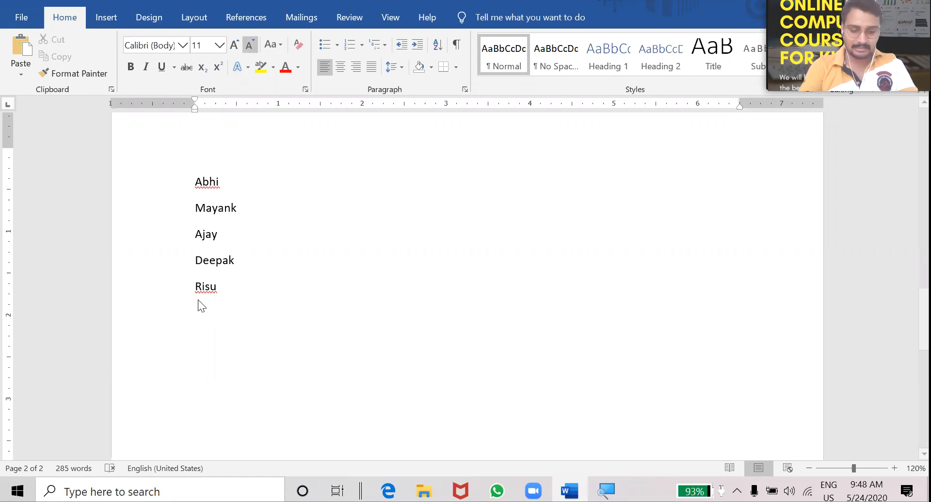
- Add two more first names at the end of the name list and close the meeting participants window
type("afazal")
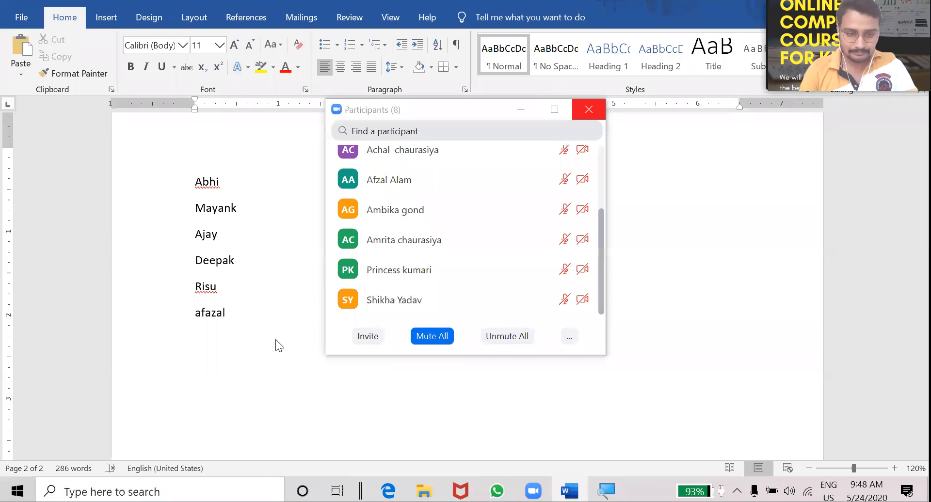
left_click(589, 110)
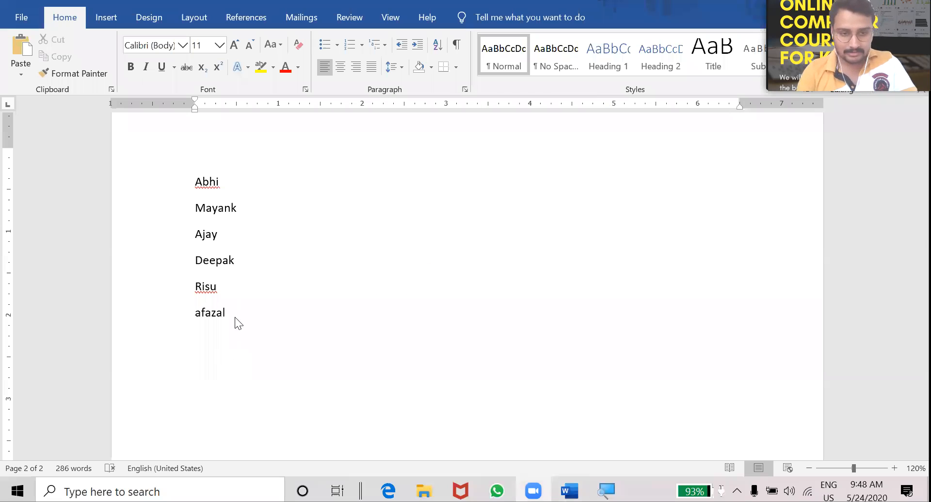
key("Return")
type("ambil")
key("BackSpace")
type("ka")
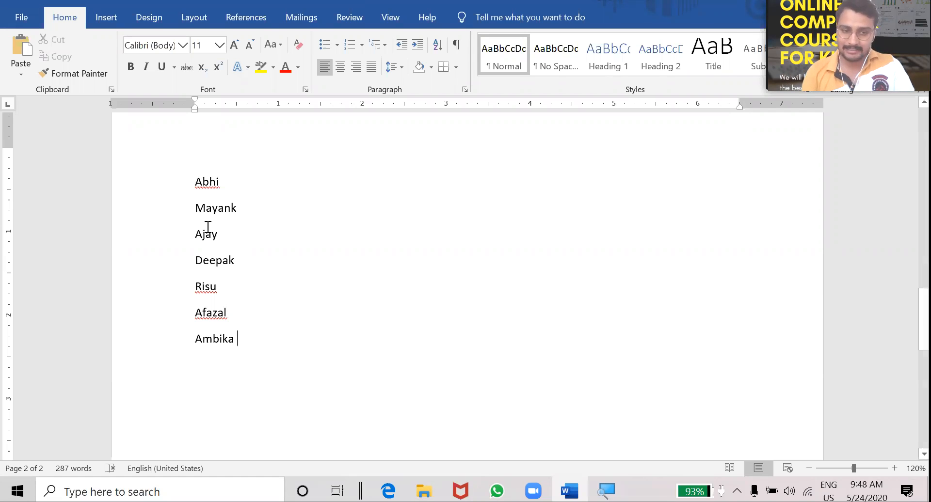
- Sort the seven first names by paragraph text in ascending order, with no header row
key("ctrl+a")
left_click_drag(241, 347, 240, 347)
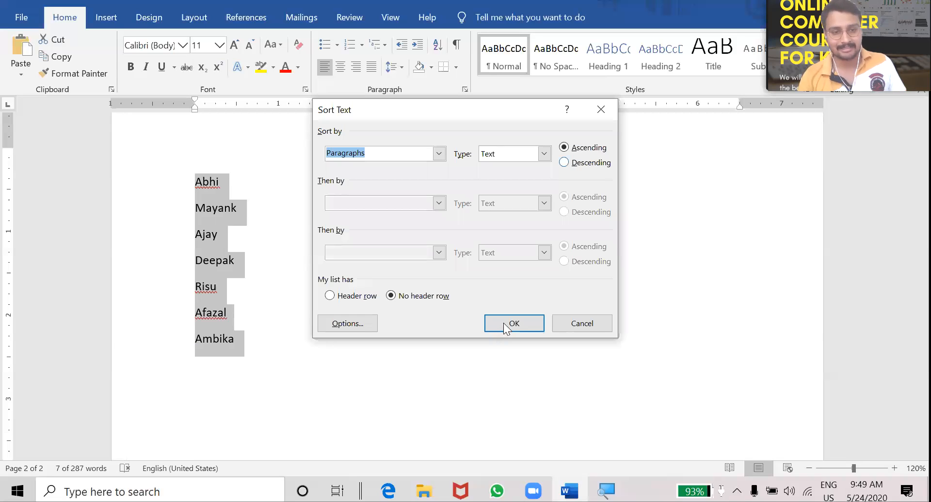
left_click(503, 322)
left_click(350, 287)
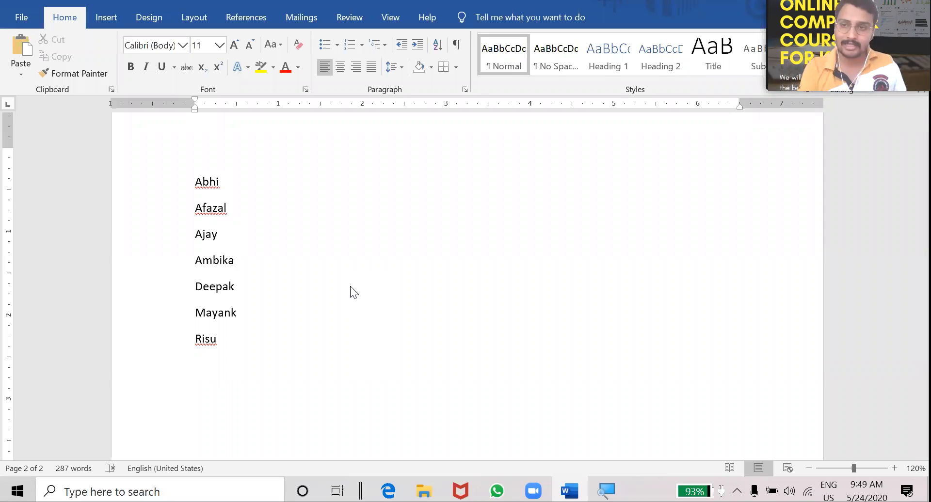
- Enter the numbers 12, 43, 1, 3, 5, 2 and 6789 below the name list, one per paragraph
left_click(307, 172)
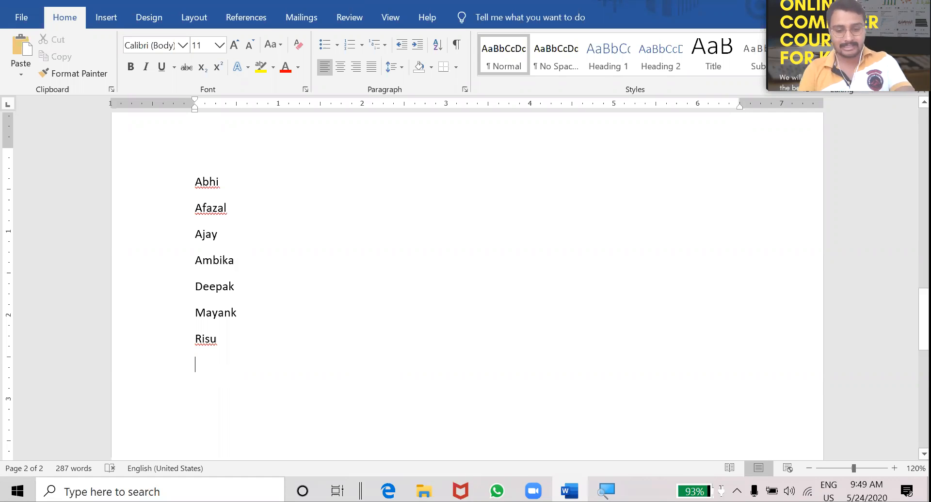
type("12")
key("Return")
type("43")
key("Return")
type("1")
key("Return")
type("3")
key("Return")
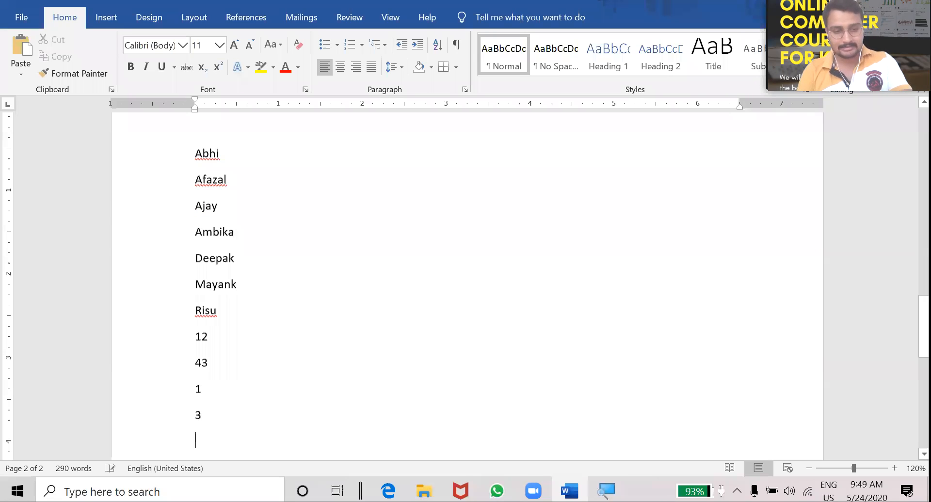
type("5")
key("Return")
type("2")
key("Return")
type("6")
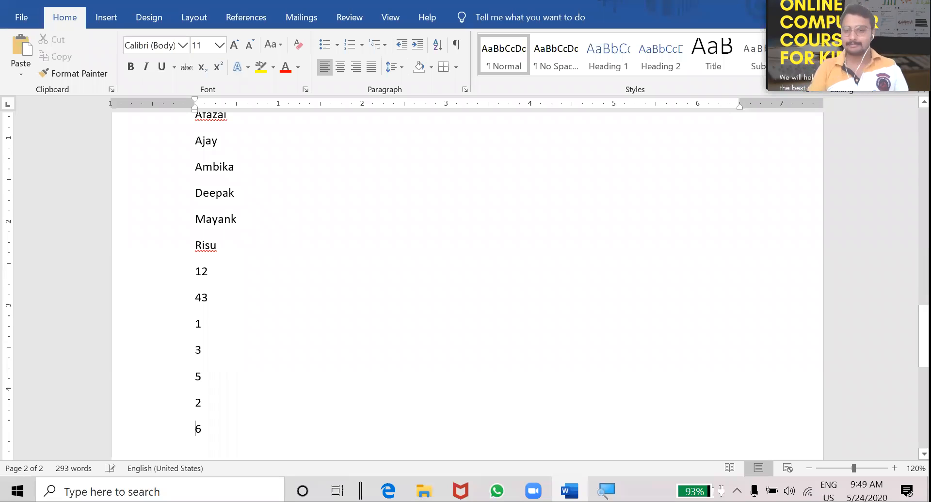
type("789")
key("Return")
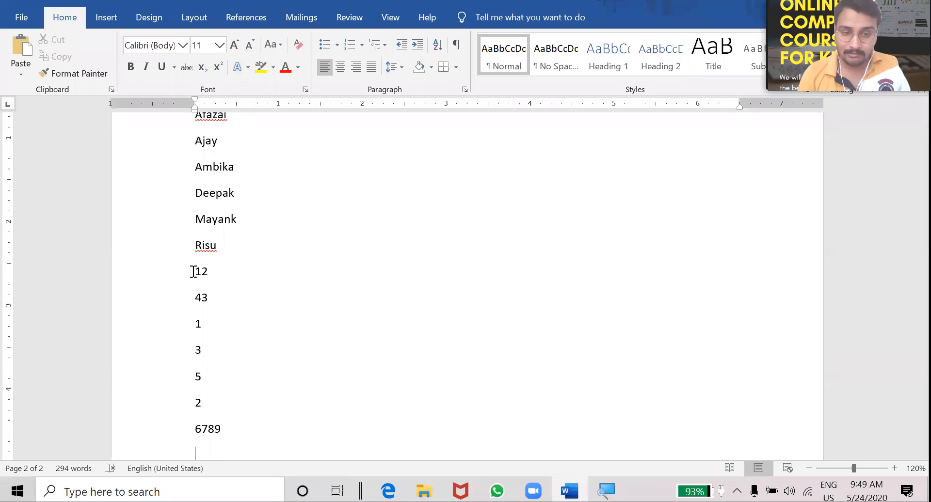
- Sort the seven number lines by paragraph as numbers in ascending order, with no header row
left_click_drag(227, 429, 195, 267)
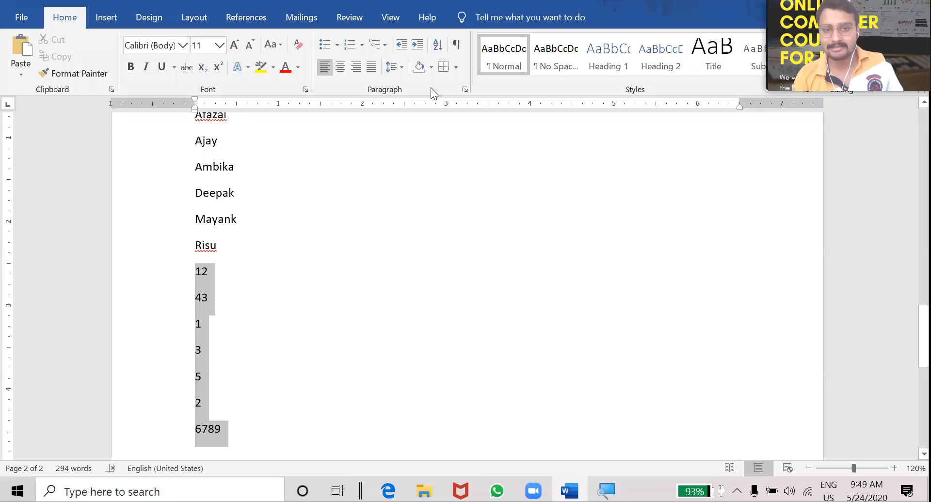
left_click(437, 47)
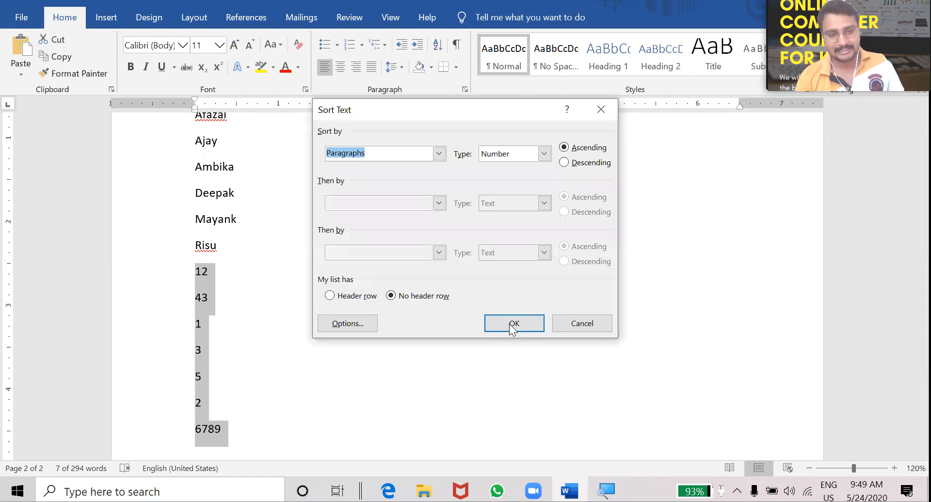
left_click(513, 325)
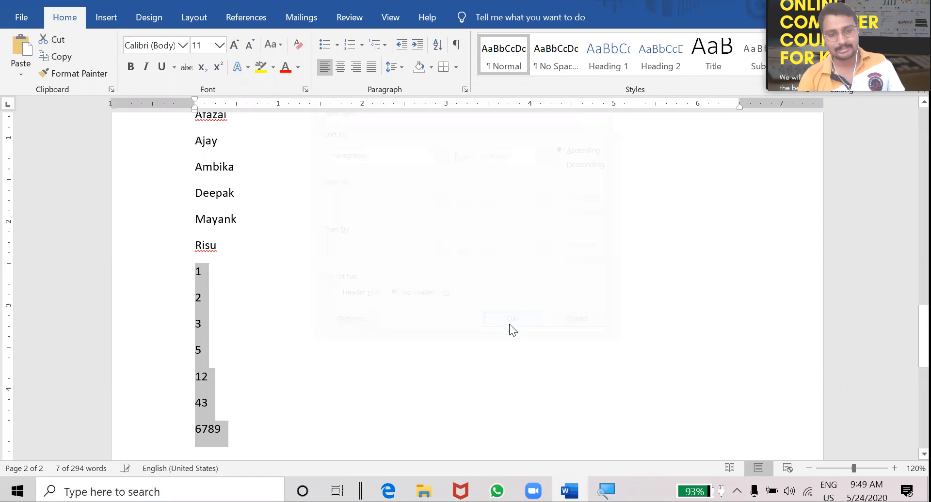
left_click(261, 334)
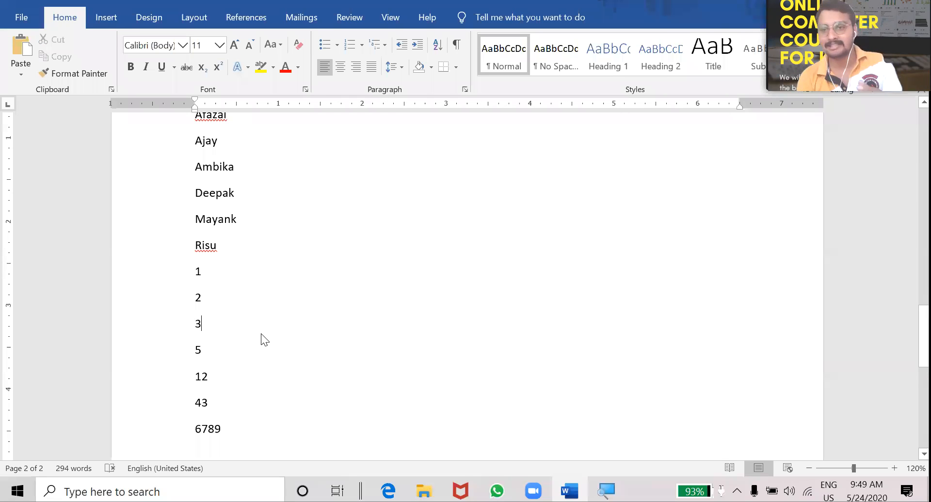
- Sort the seven number lines by paragraph as numbers in descending order, with no header row
left_click(193, 270)
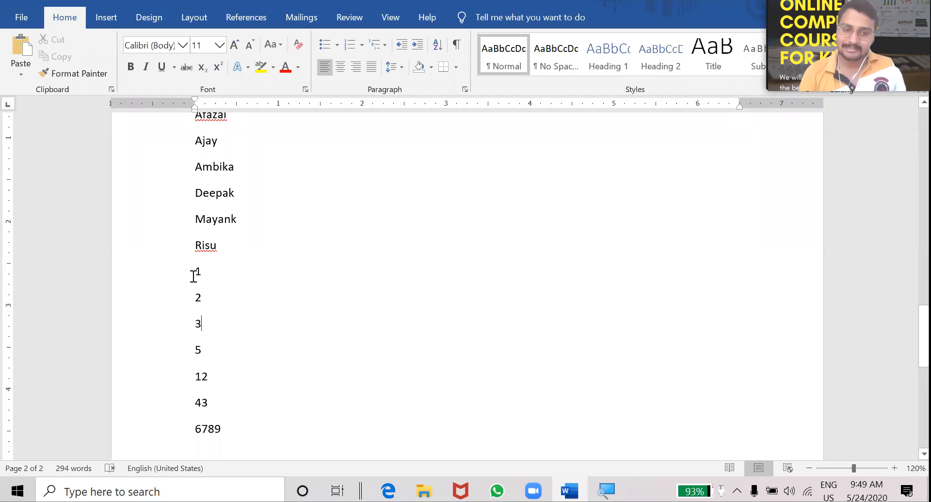
left_click(221, 445, "shift")
left_click(438, 45)
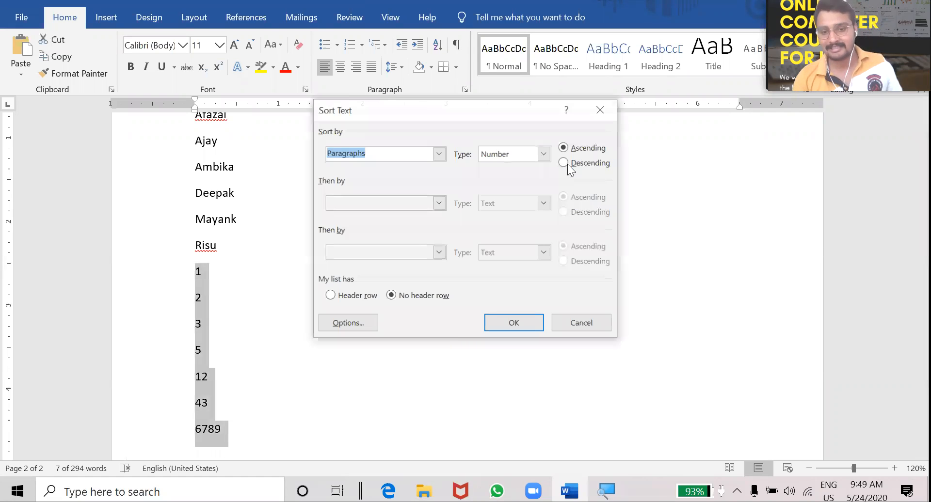
left_click(567, 163)
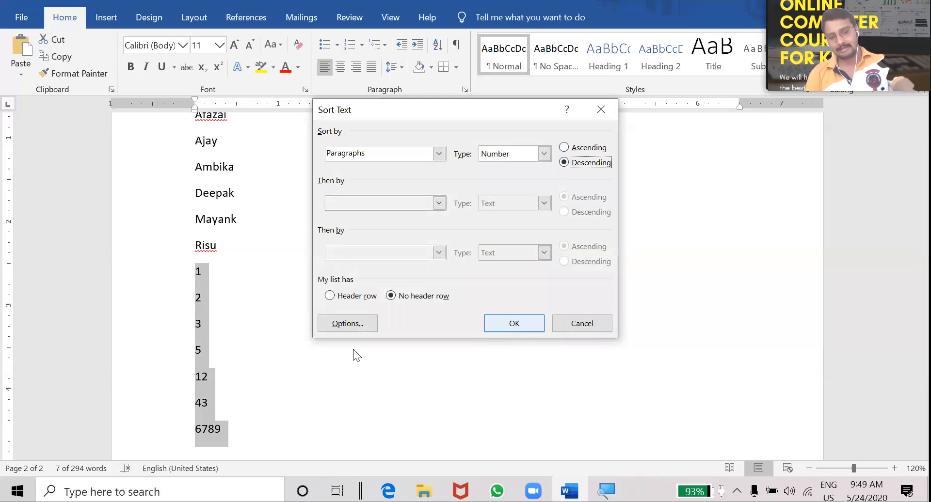
key("Return")
left_click(353, 349)
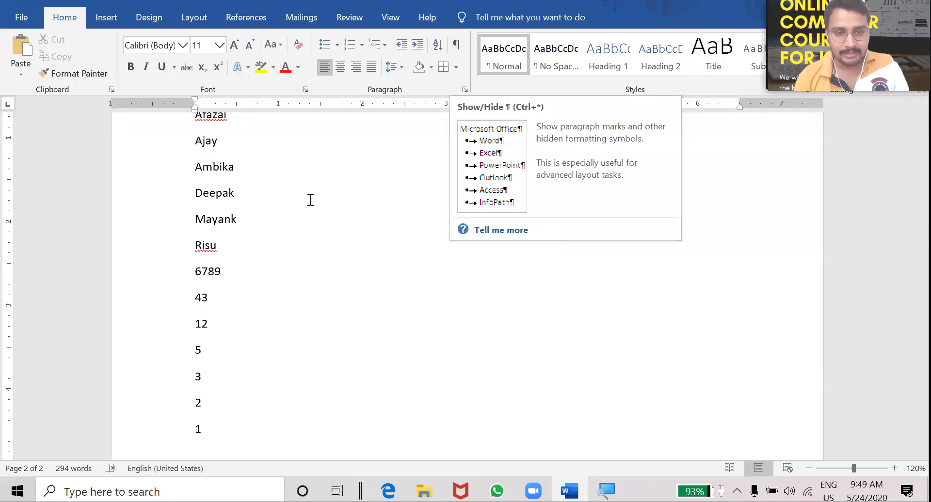
- Justify the document's first four body paragraphs and return them to left alignment
scroll(311, 201, "up", 13)
scroll(197, 216, "up", 5)
left_click_drag(194, 219, 682, 449)
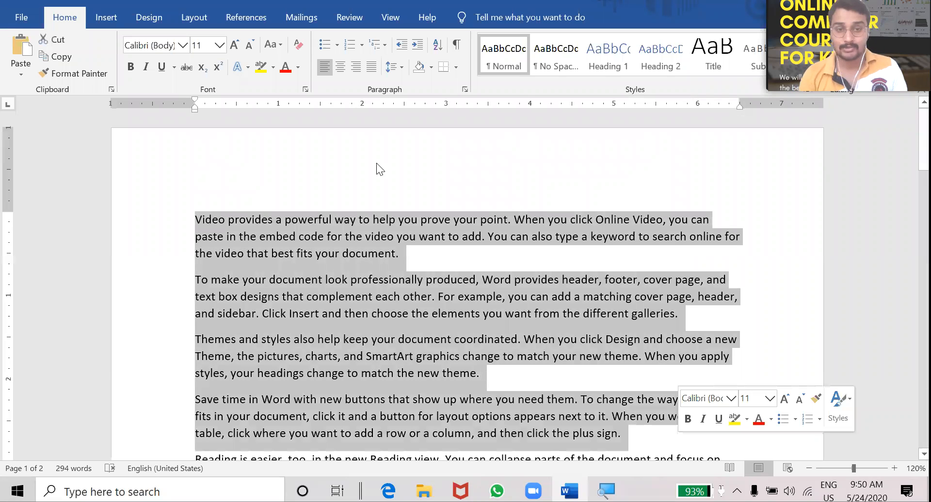
key("ctrl+j")
left_click(324, 68)
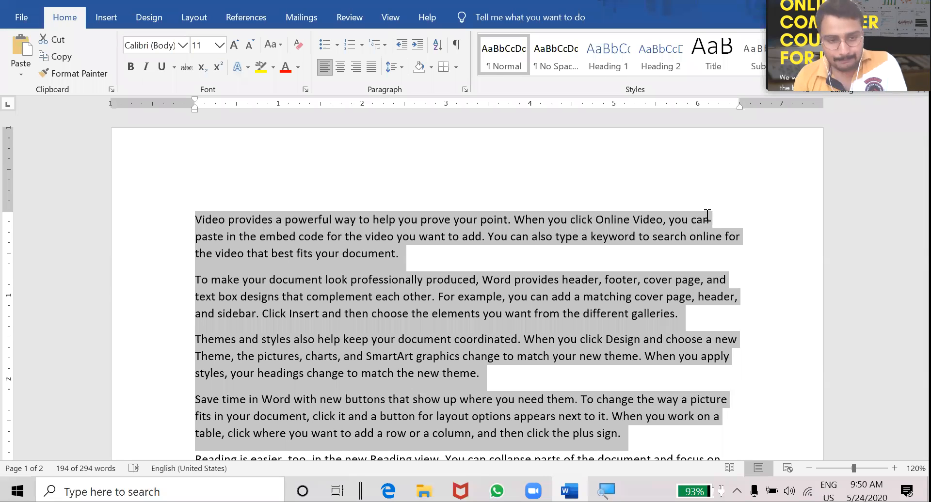
key("Left")
left_click(207, 420, "shift")
left_click(209, 440, "shift")
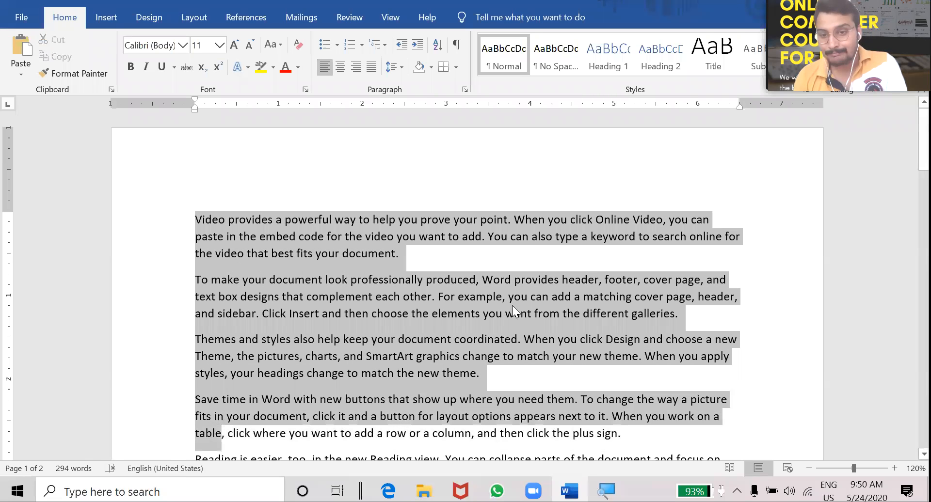
left_click(764, 231)
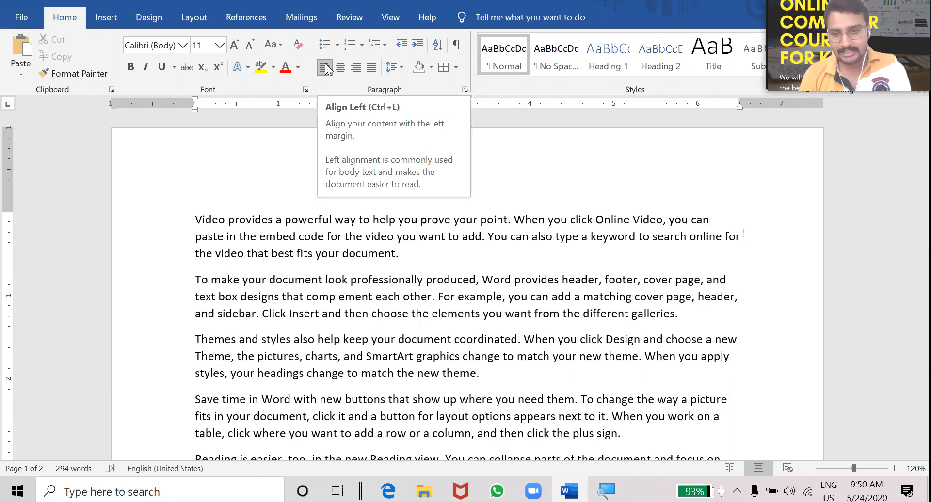
- Justify the first body paragraph, and return the document's first four body paragraphs to left alignment
key("ctrl+j")
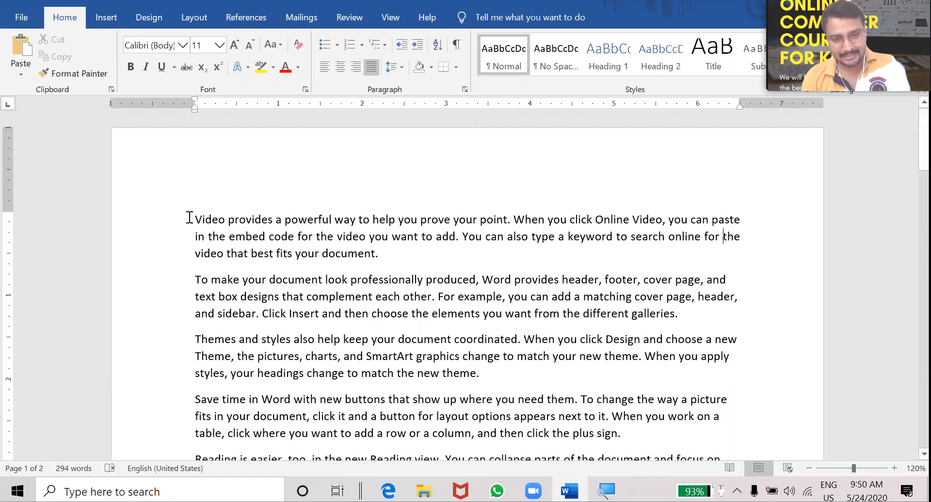
left_click_drag(191, 220, 640, 434)
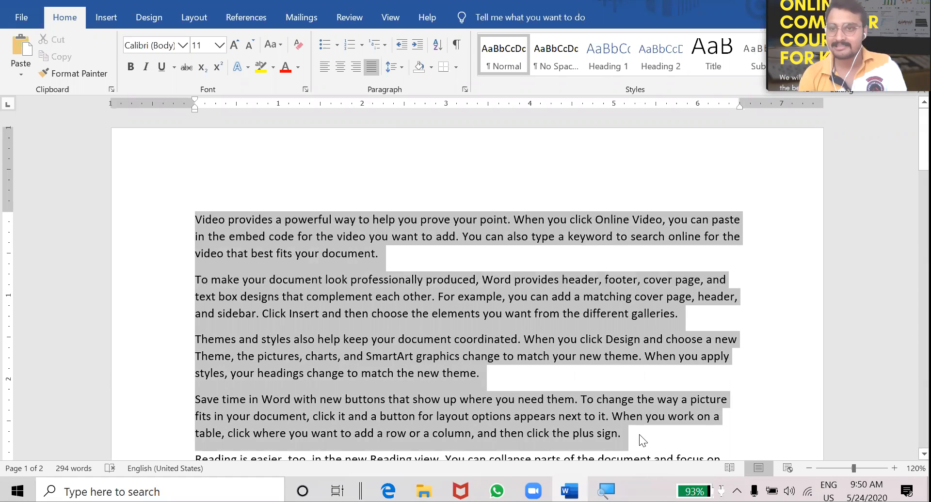
left_click(324, 68)
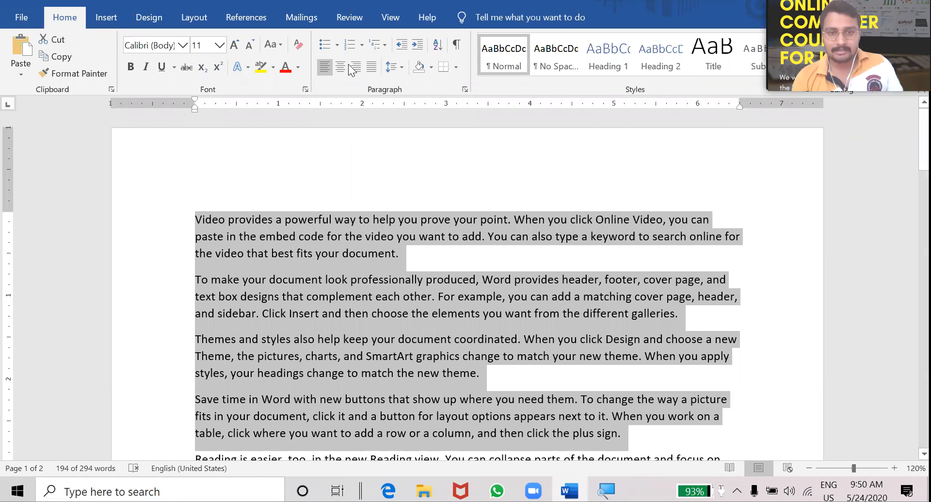
- Center the first four body paragraphs and change them to right alignment
left_click(337, 68)
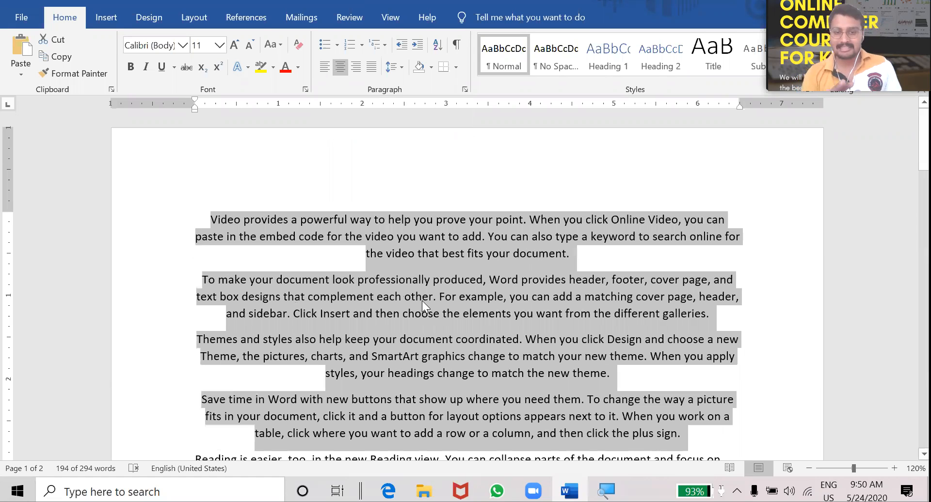
left_click(246, 230)
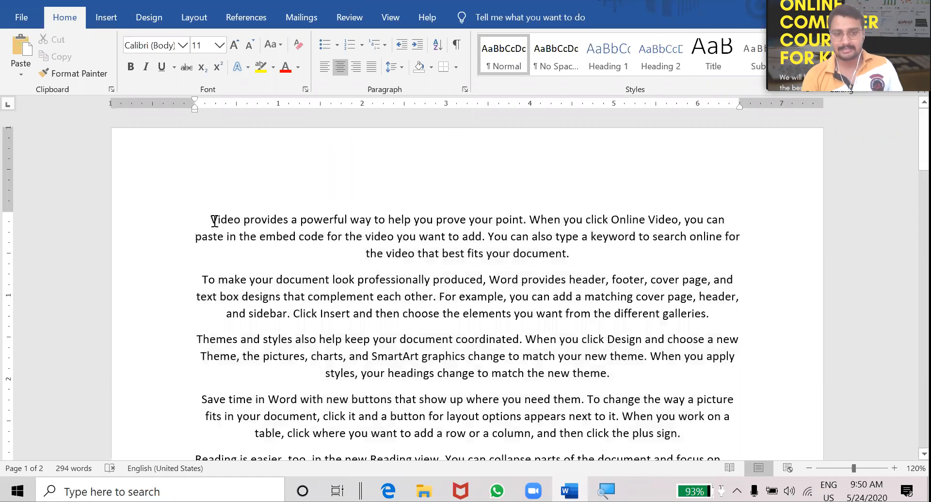
left_click(703, 439, "shift")
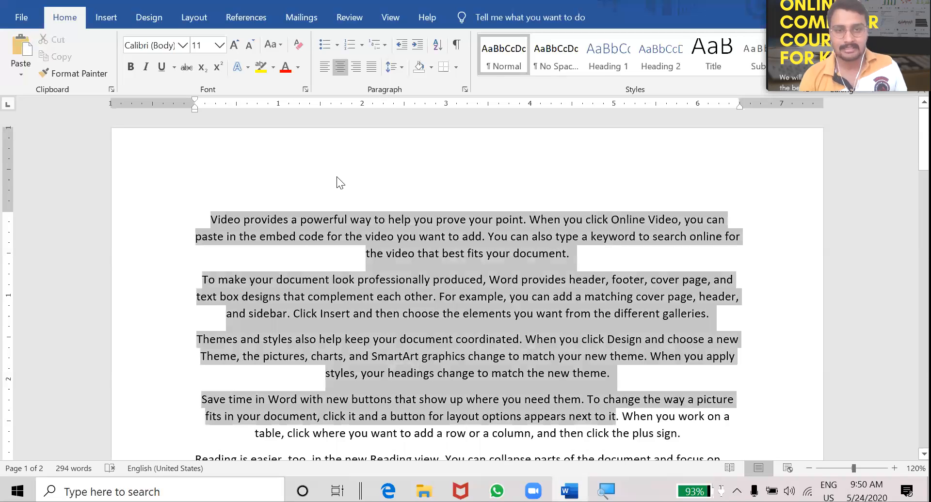
left_click(361, 71)
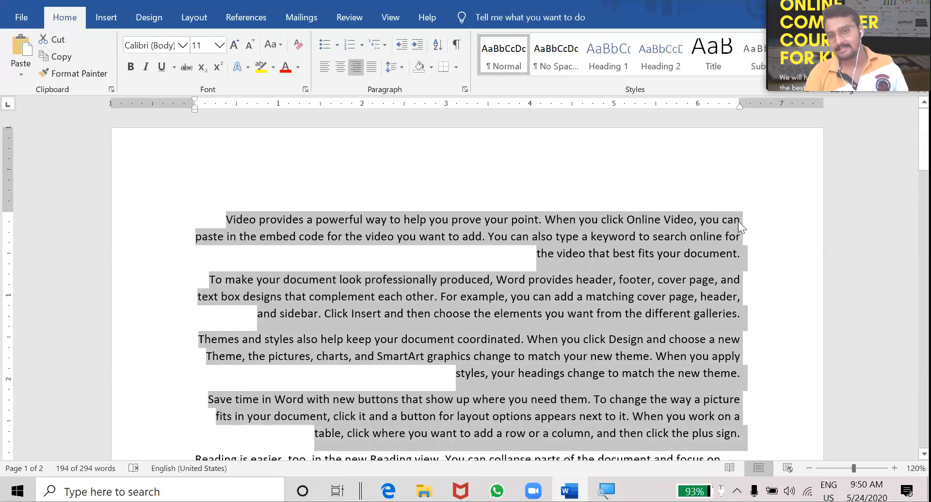
left_click(752, 306)
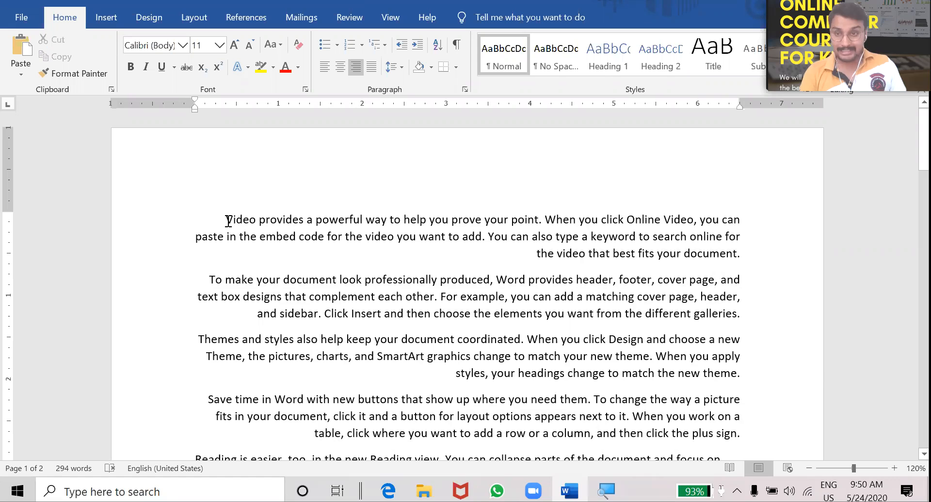
- Justify the first four body paragraphs so both edges line up with the margins
left_click_drag(225, 220, 735, 435)
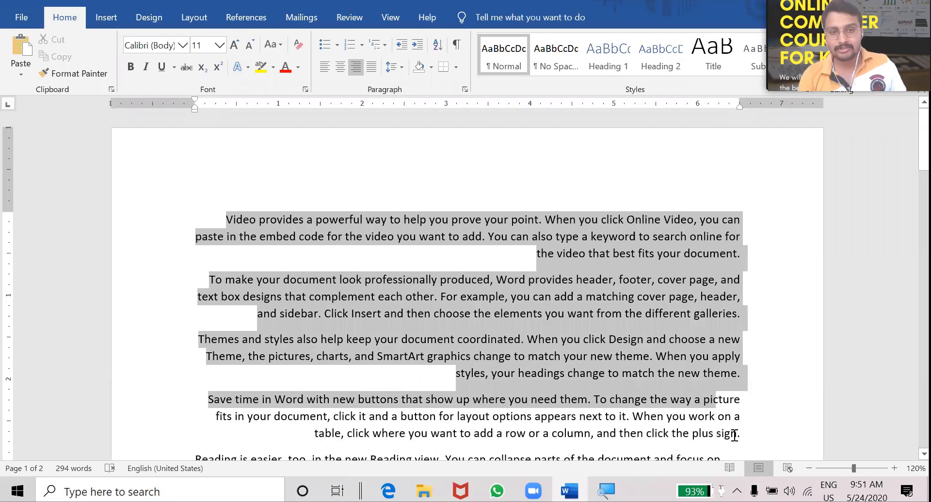
left_click(366, 69)
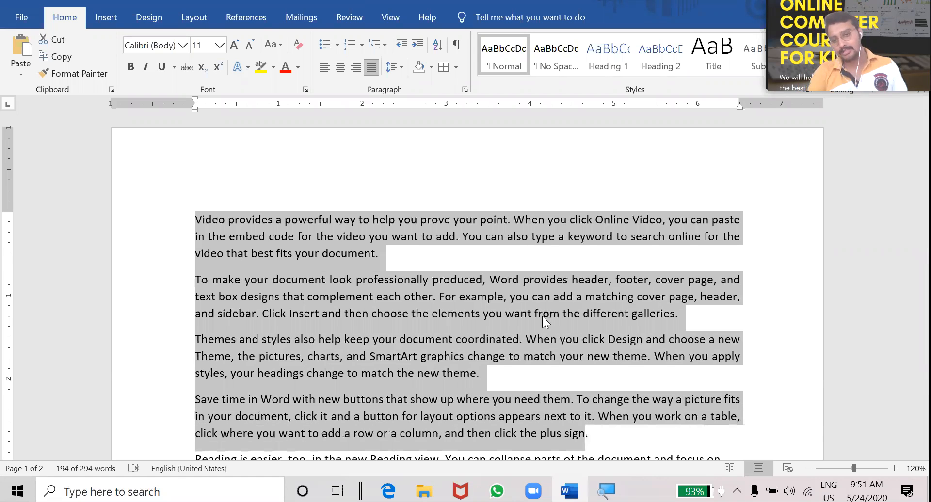
left_click(542, 316)
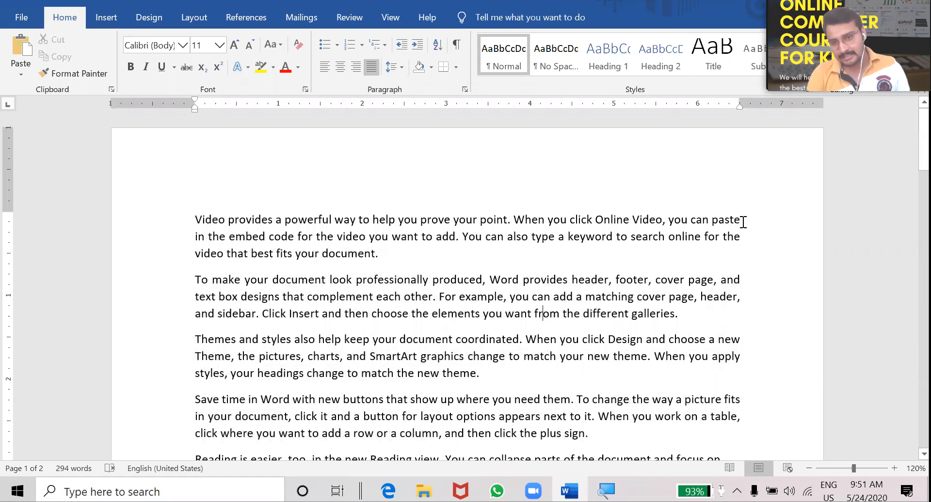
left_click_drag(748, 414, 290, 373)
left_click(323, 257)
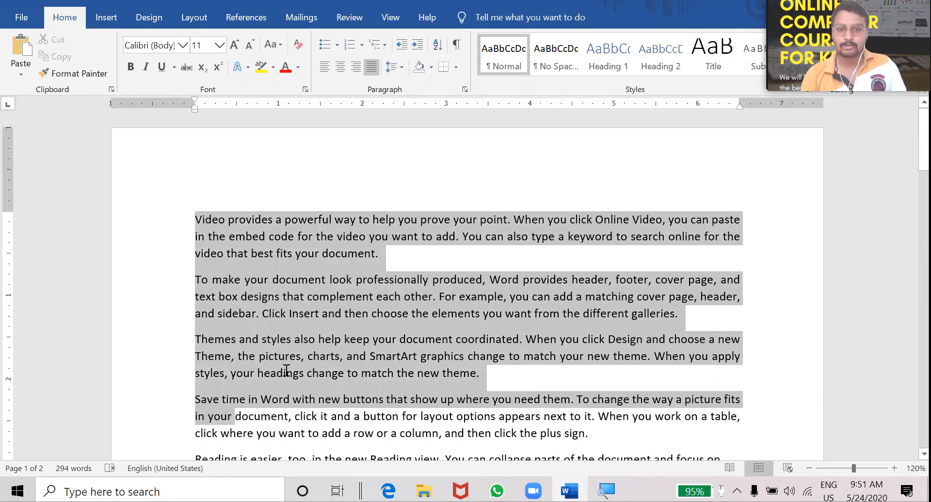
left_click(507, 226)
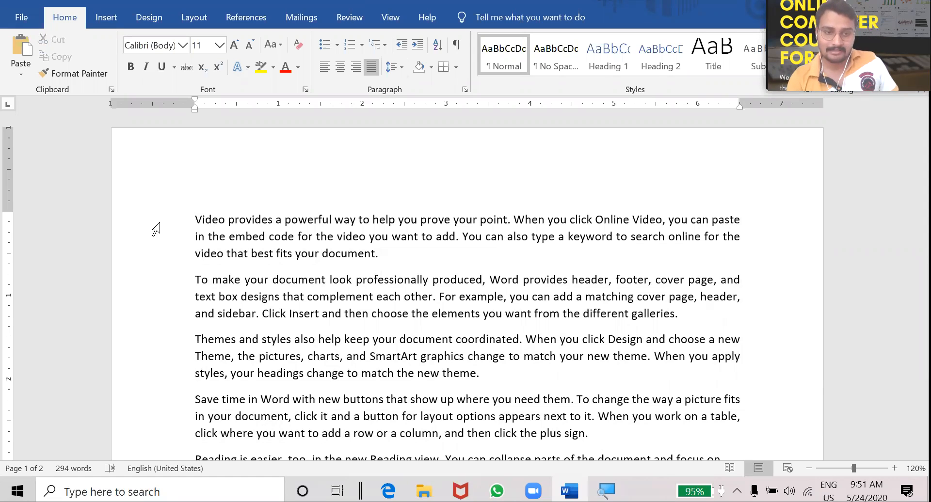
- Center only the first body paragraph, beginning "Video provides a powerful way"
left_click_drag(193, 215, 371, 256)
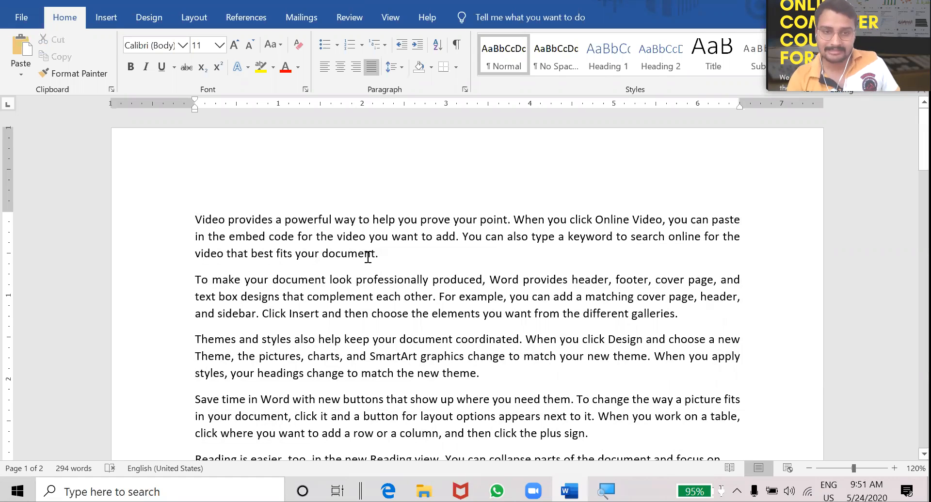
left_click(340, 66)
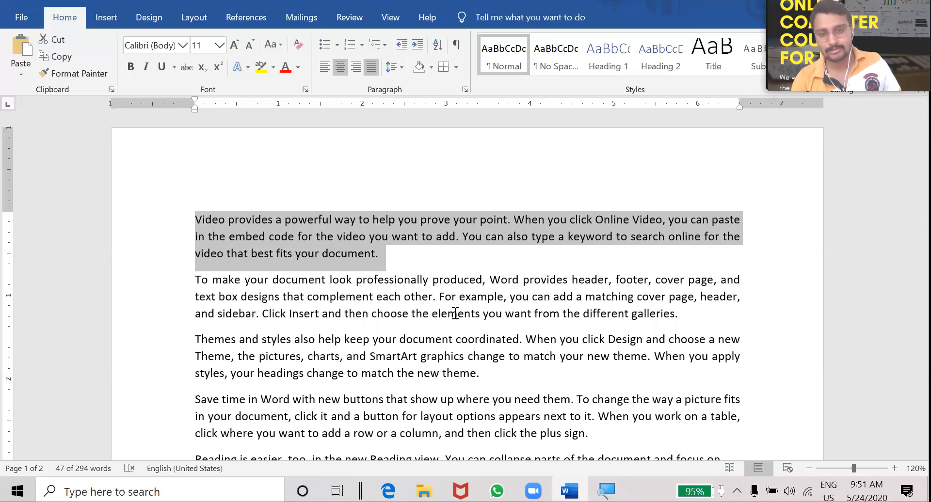
left_click(478, 330)
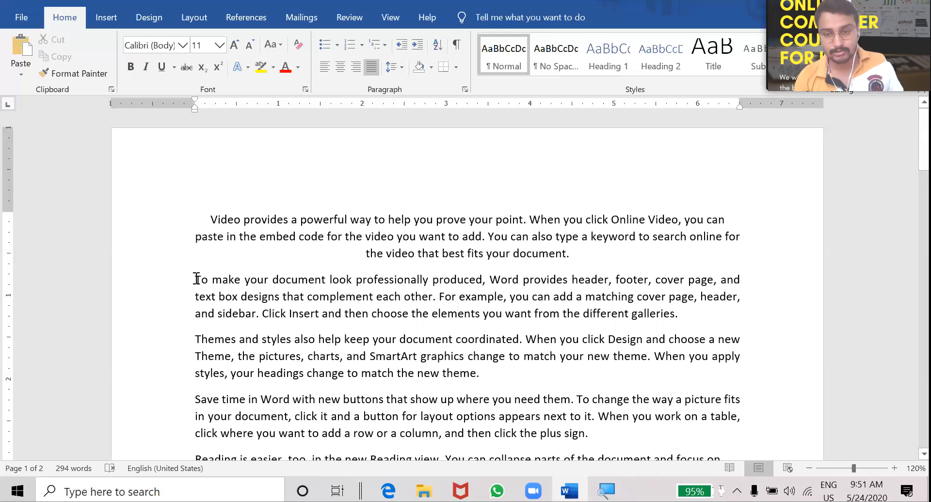
- Change the second and third body paragraphs from justified to left alignment
left_click_drag(195, 278, 522, 356)
left_click_drag(703, 356, 710, 357)
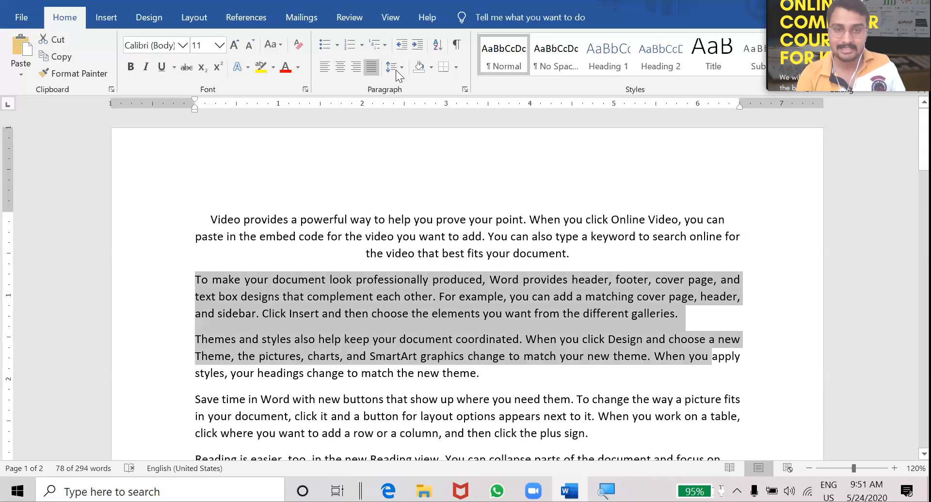
left_click(369, 71)
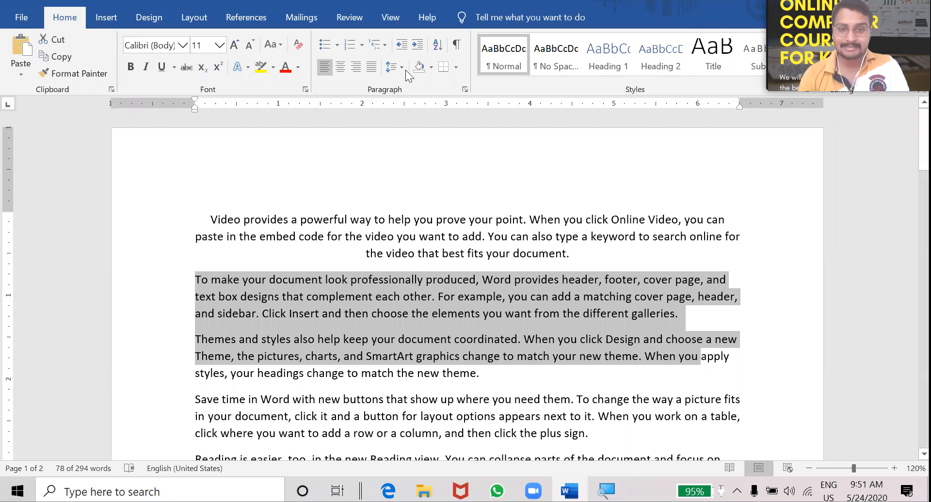
left_click(332, 298)
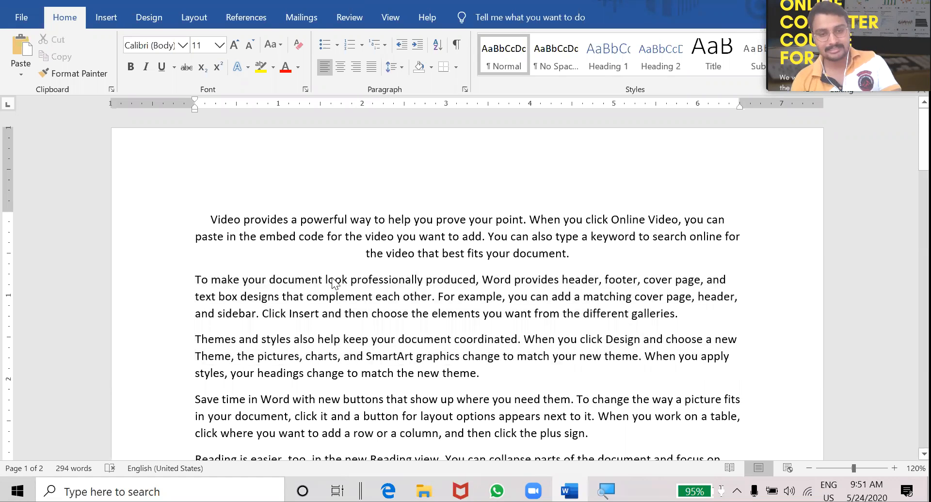
- Undo the last two alignment changes and left-align the first body paragraph
key("ctrl+z")
key("ctrl+z")
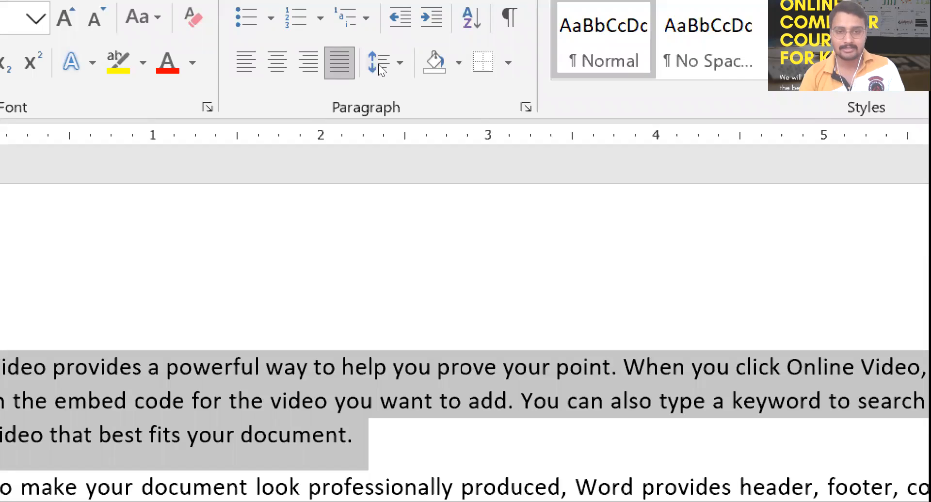
key("ctrl+l")
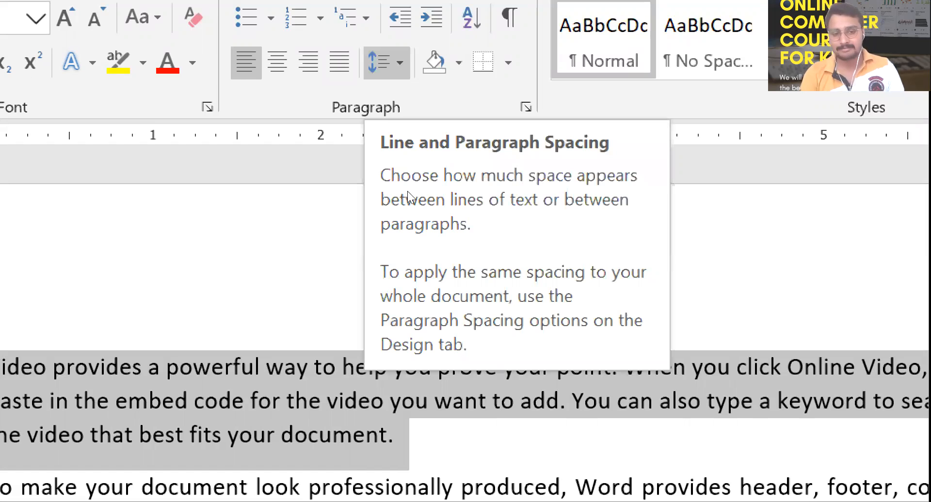
left_click(245, 401)
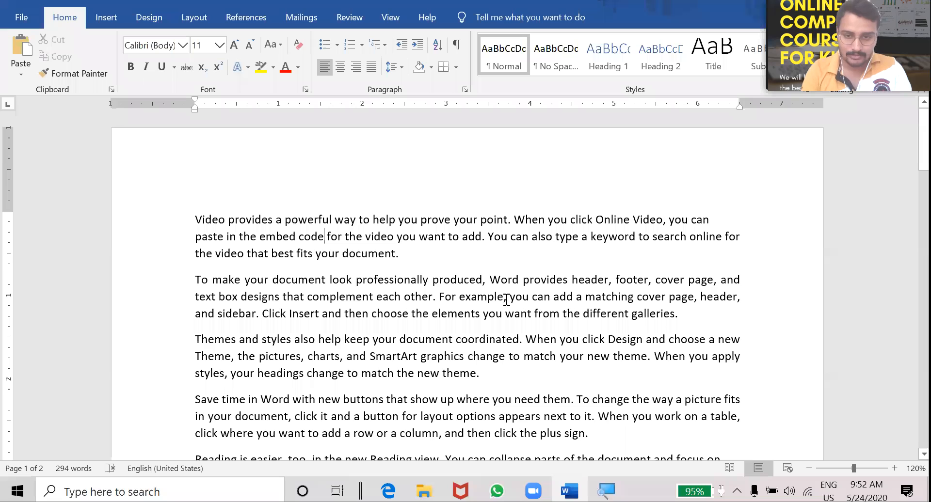
scroll(506, 299, "up", 3)
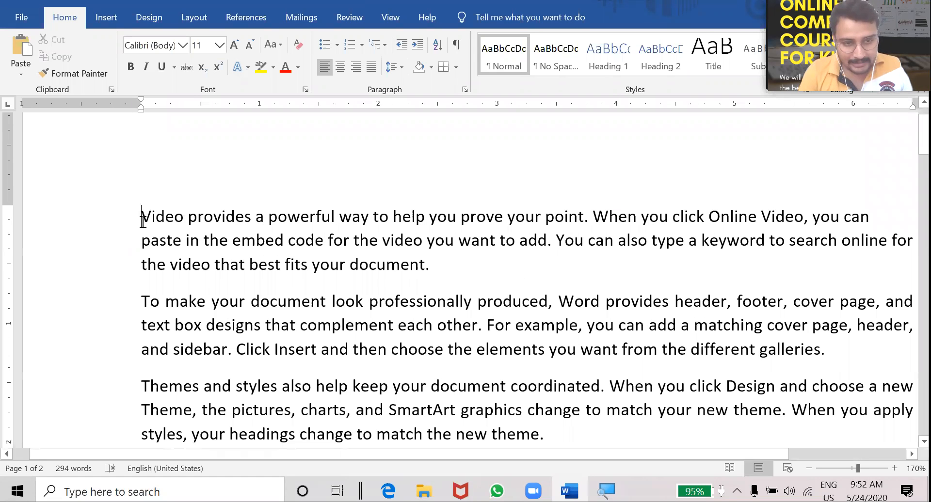
left_click_drag(140, 218, 250, 241)
left_click_drag(431, 239, 441, 240)
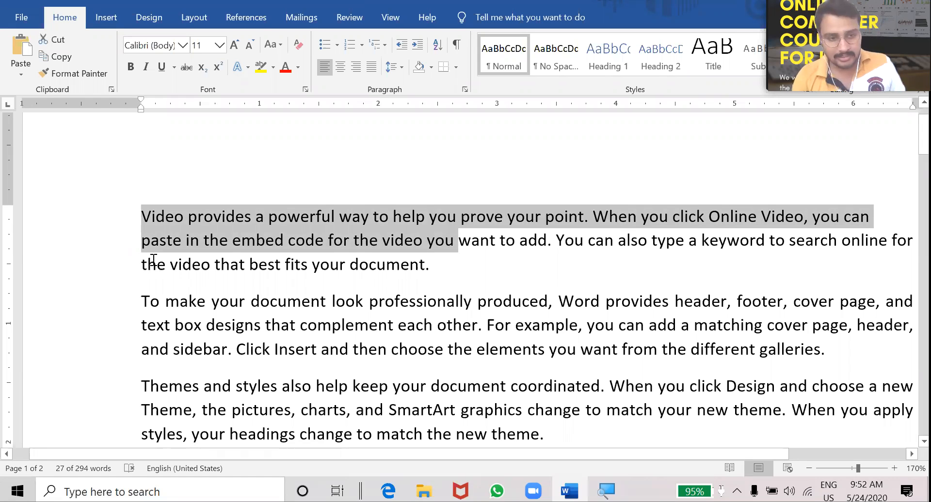
left_click(144, 216)
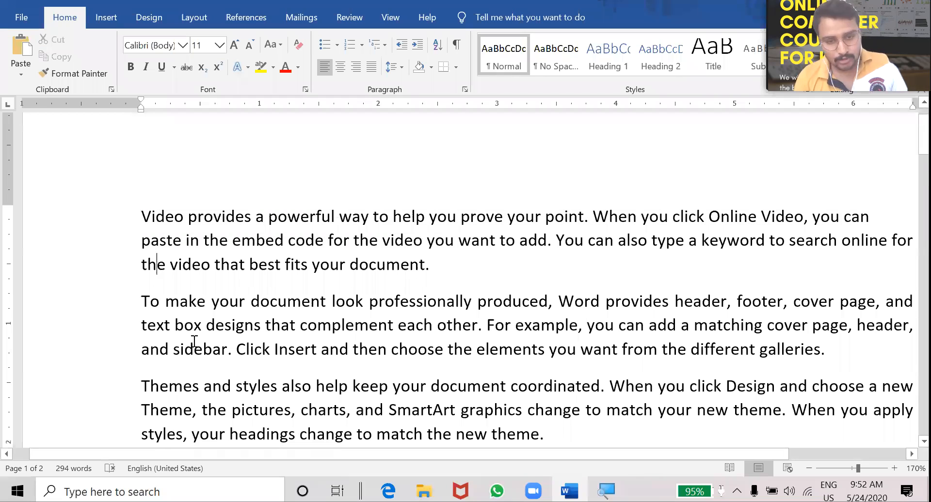
left_click(486, 343, "shift")
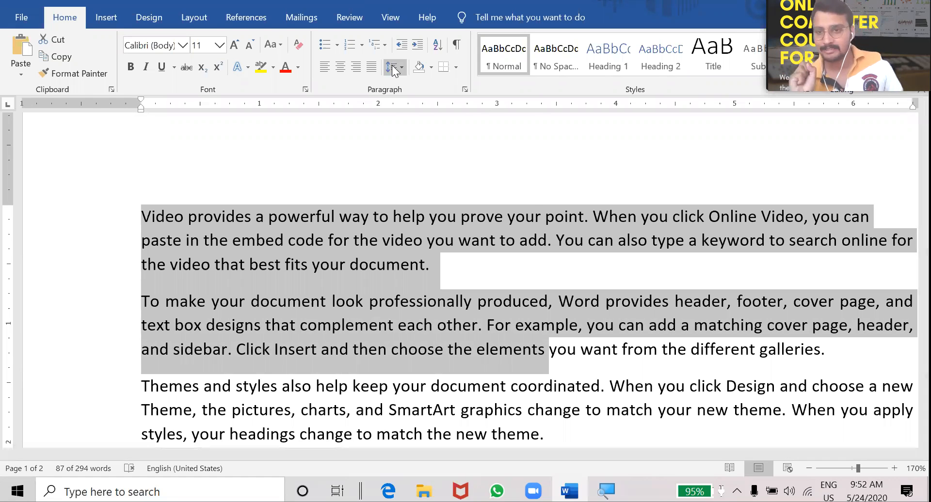
left_click(355, 242)
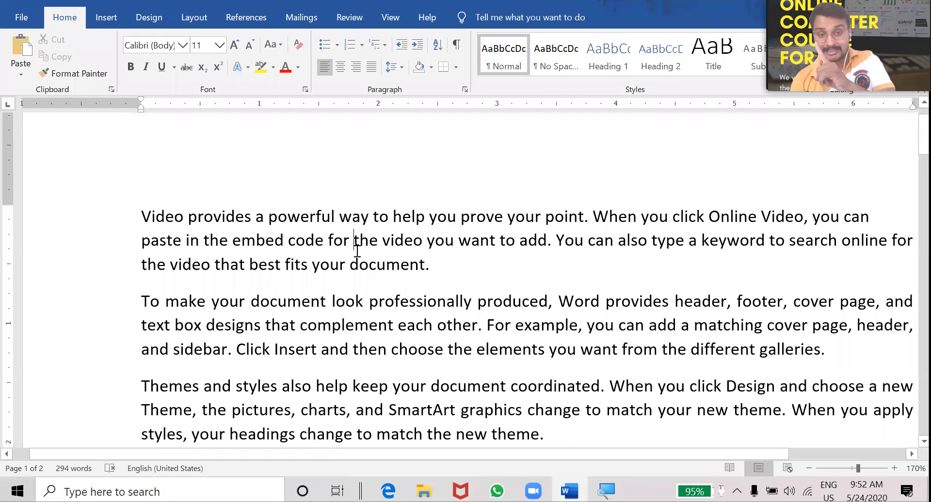
- Set the line spacing of the first body paragraph to 2.5
triple_click(445, 259)
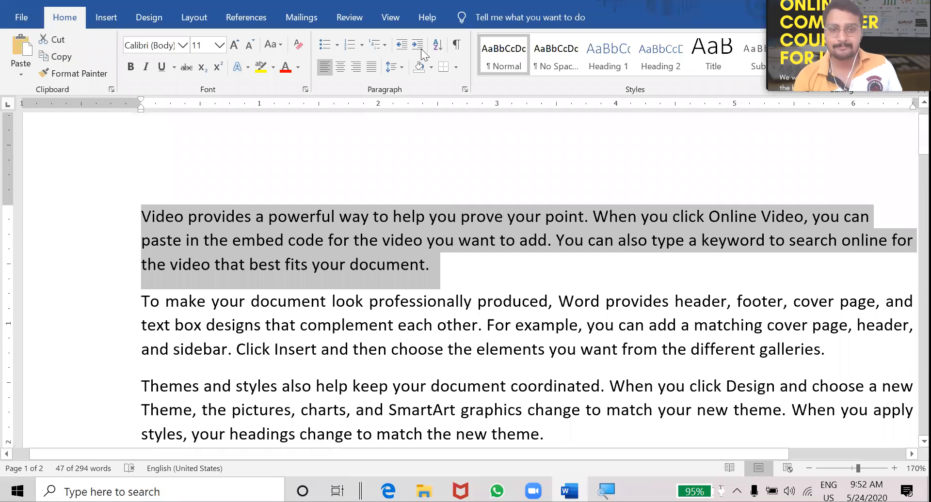
left_click(402, 66)
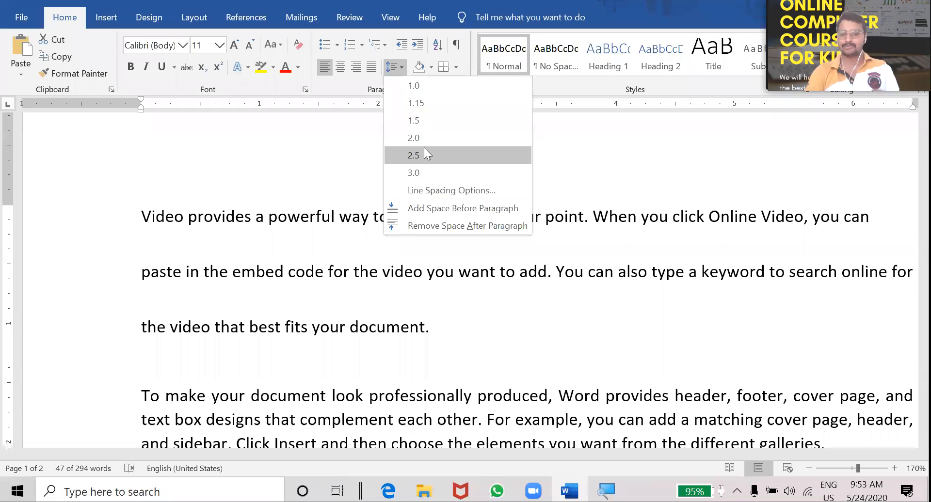
left_click(425, 151)
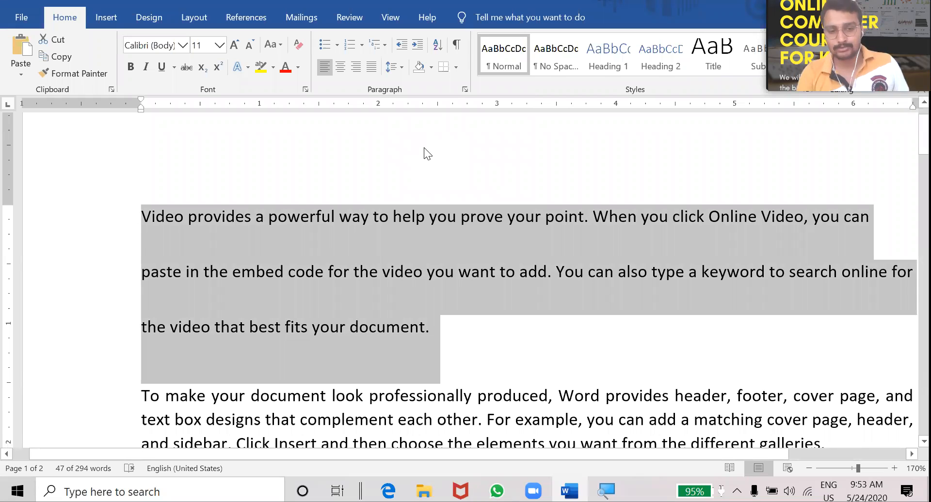
- Set the line spacing of the first body paragraph to 1.0
left_click(400, 72)
left_click(402, 85)
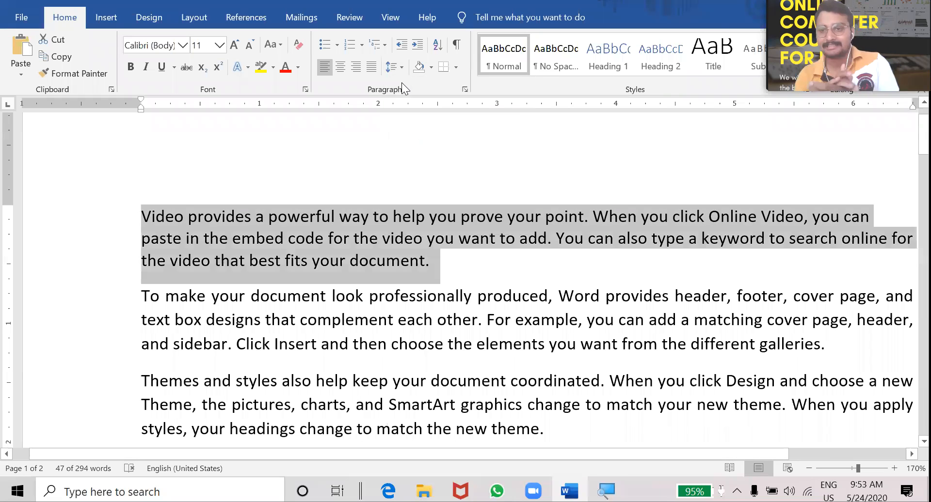
left_click(380, 224)
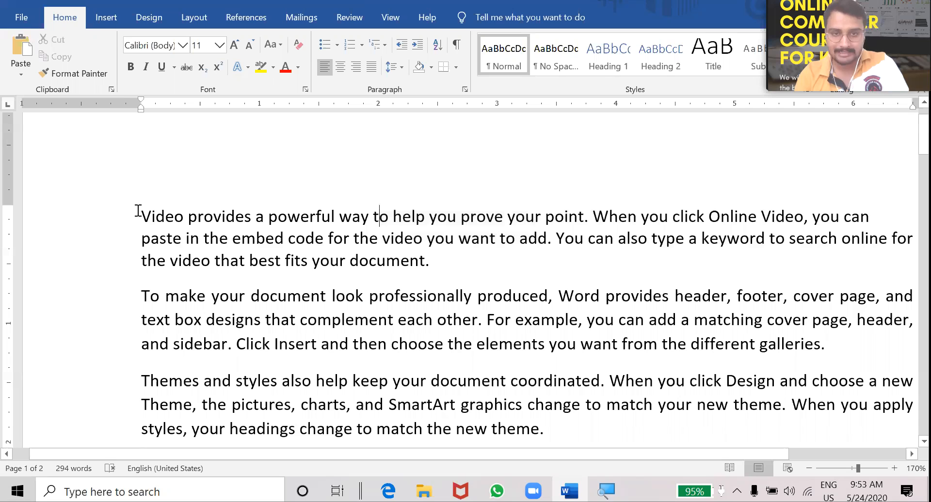
- Remove the space after the first two body paragraphs
left_click(401, 67)
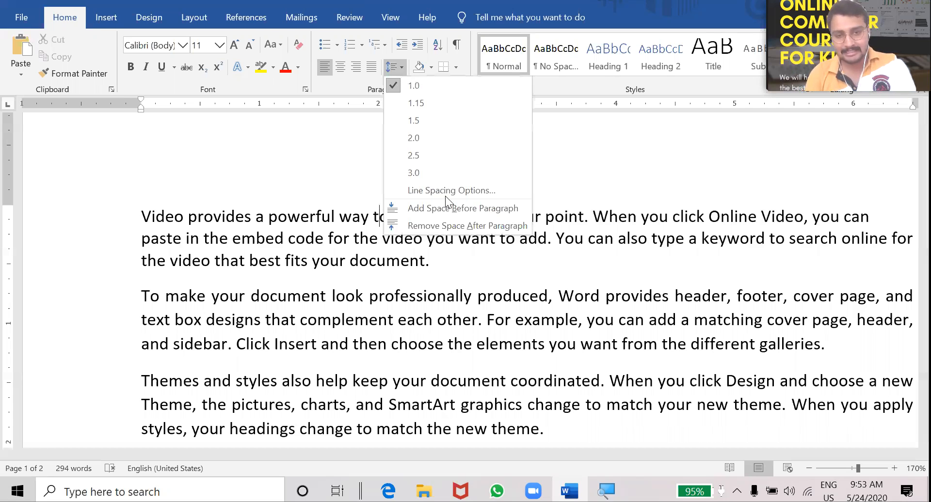
left_click(144, 217)
left_click_drag(144, 217, 824, 352)
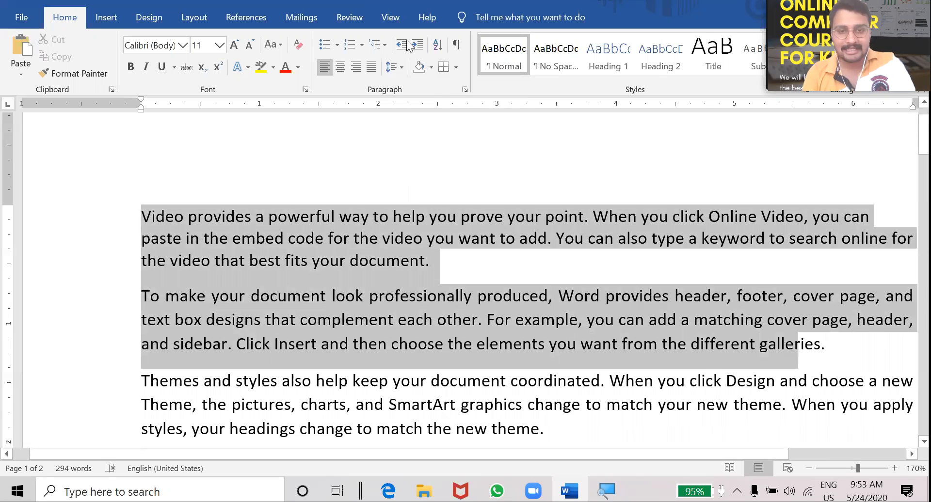
left_click(401, 68)
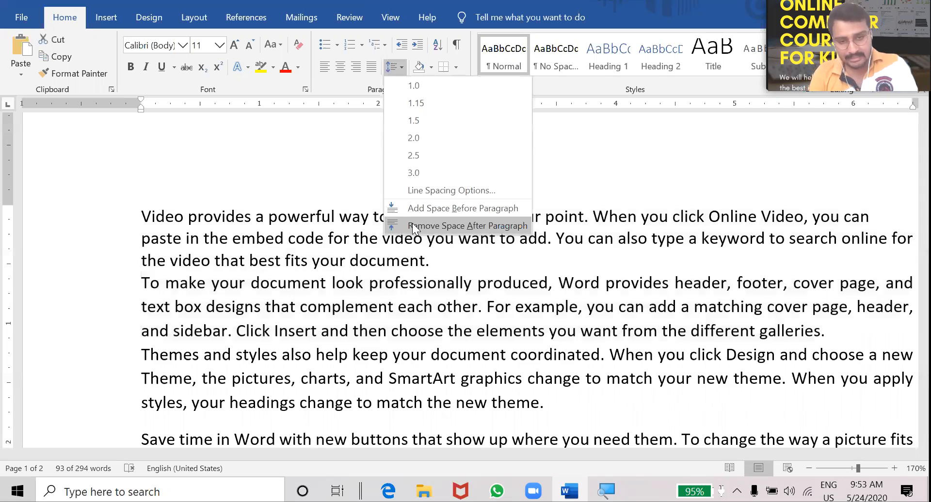
left_click(413, 225)
left_click(301, 283)
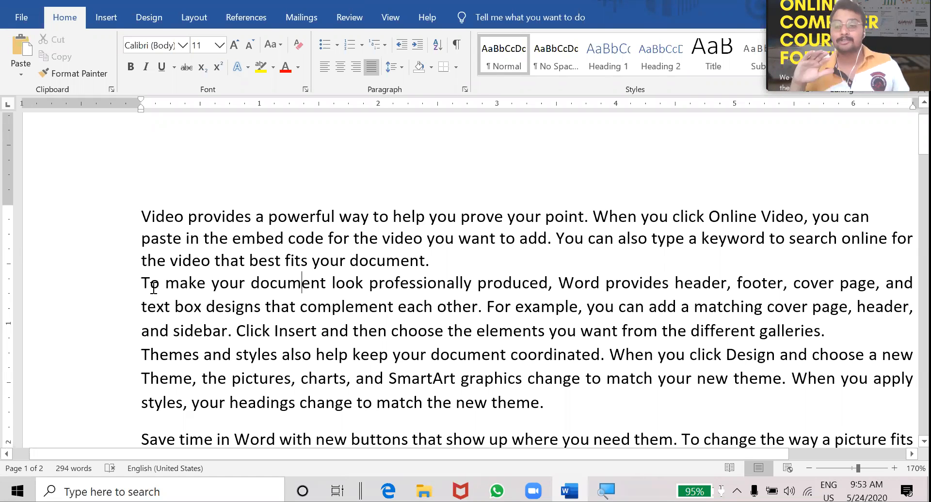
- Add space before each of the first three body paragraphs
left_click(345, 350, "shift")
left_click(515, 404, "shift")
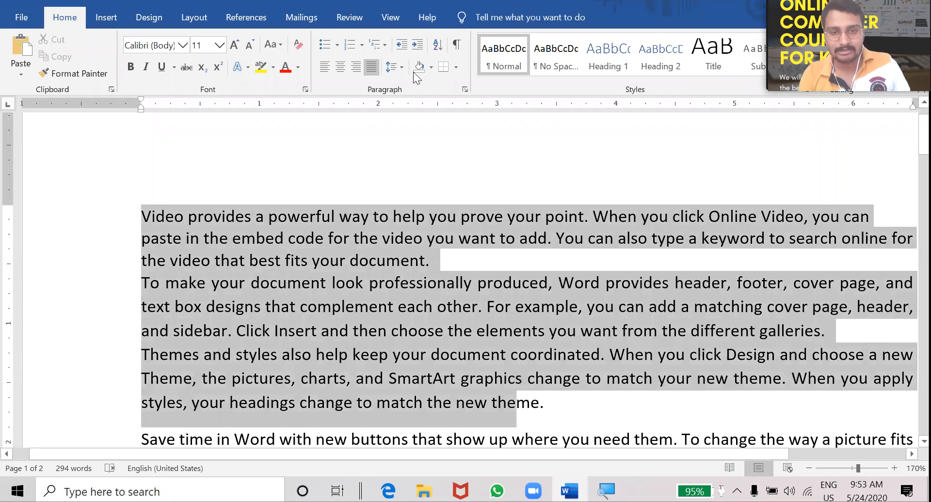
key("shift+End")
left_click(398, 69)
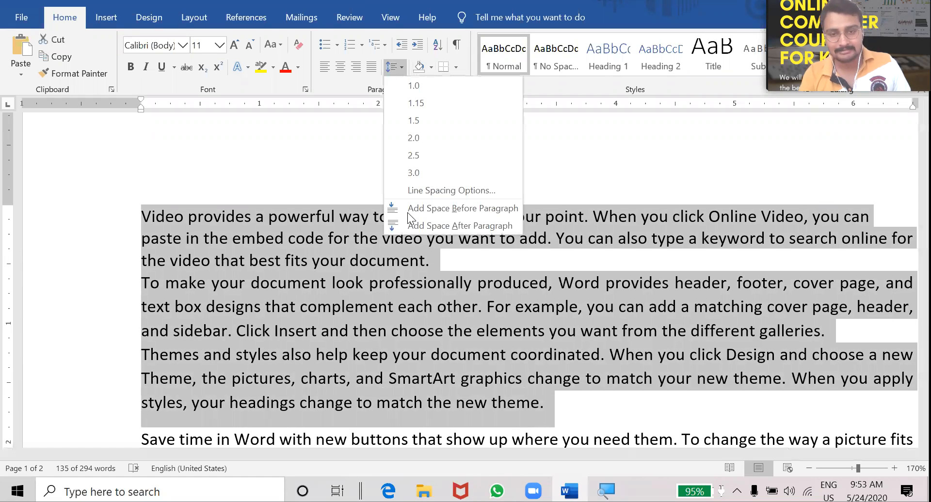
left_click(407, 213)
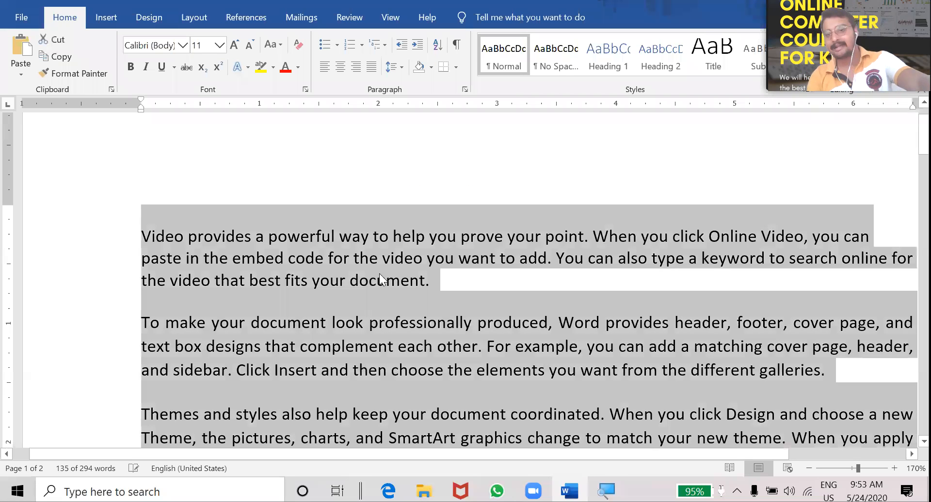
left_click(503, 293)
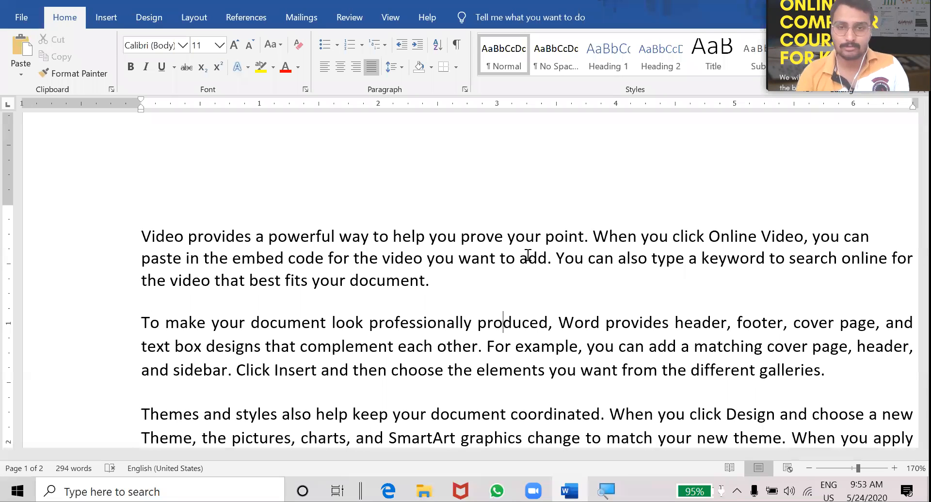
- Shade the first two body paragraphs with a custom orange-red background color
left_click(431, 67)
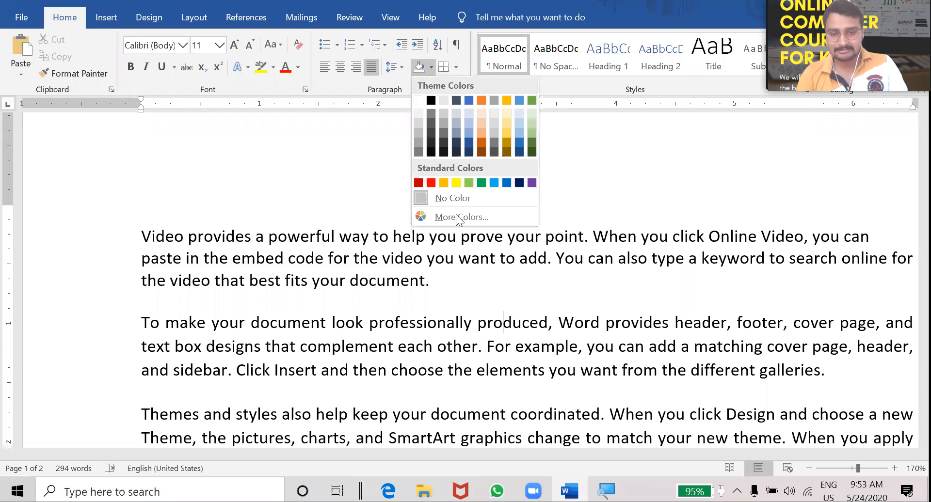
left_click(389, 304)
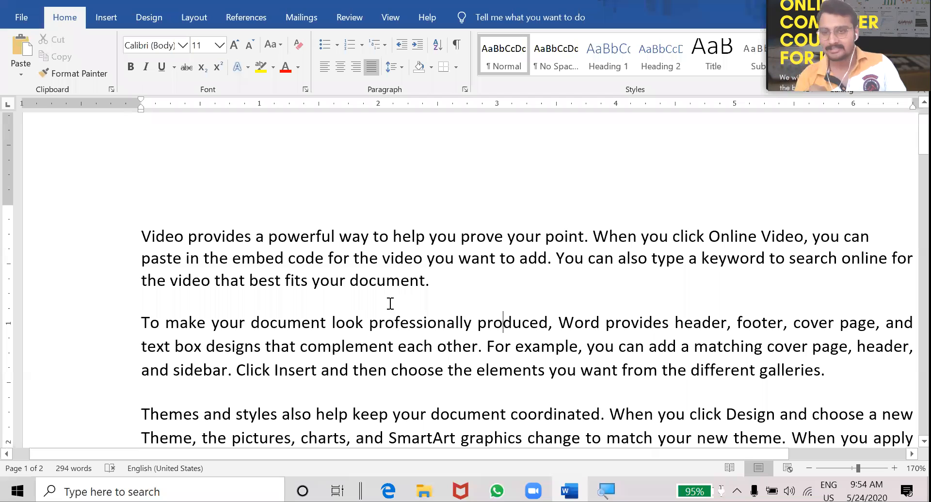
mouse_move(142, 237)
left_mouse_down()
mouse_move(233, 273)
mouse_move(492, 298)
left_mouse_up()
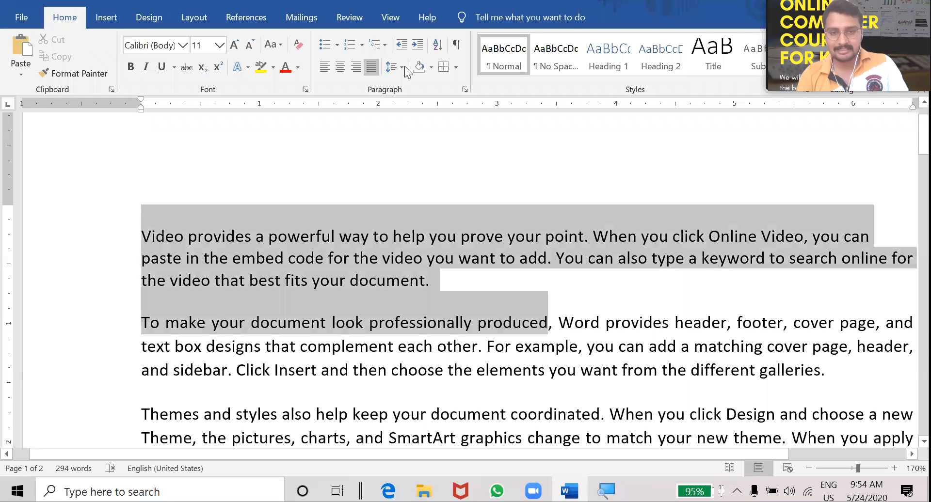
left_click(430, 68)
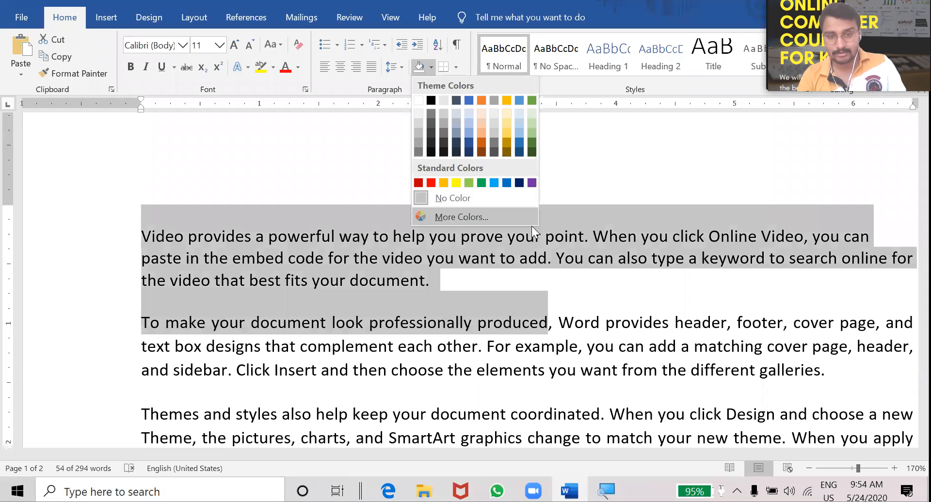
left_click(441, 217)
left_click(443, 216)
left_click(418, 234)
left_click(547, 142)
left_click(575, 323)
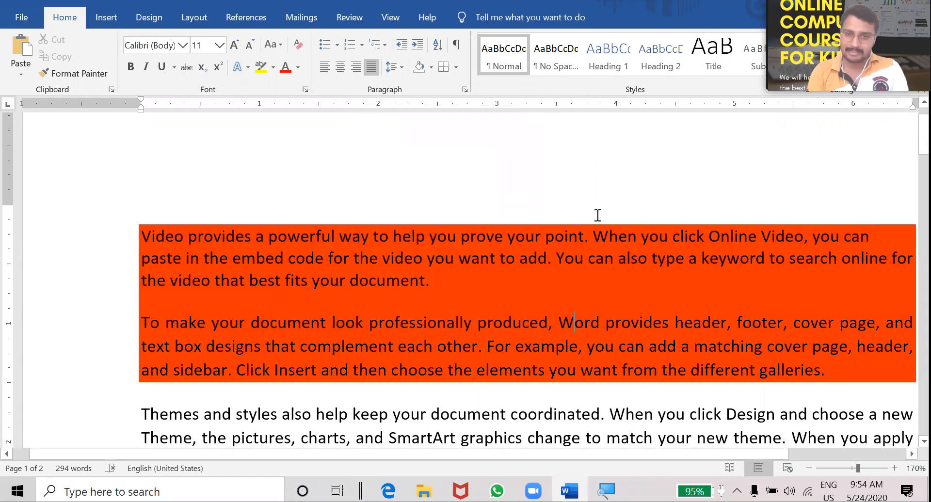
- Clear the background shading from the second and first body paragraphs by choosing No Color for each
scroll(598, 215, "down", 2)
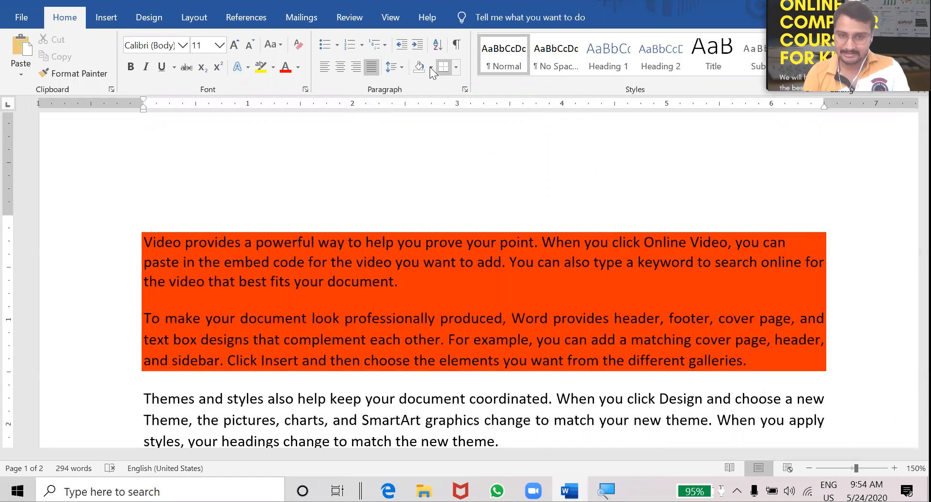
left_click(430, 68)
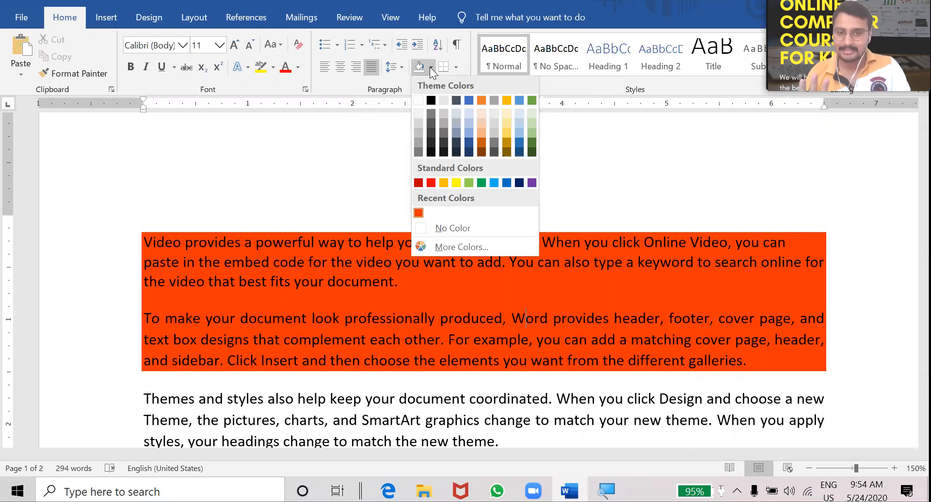
left_click(444, 228)
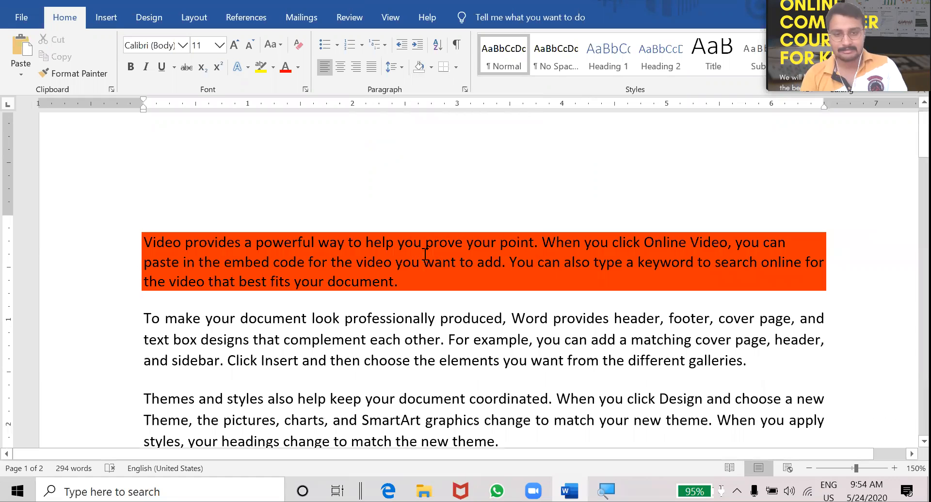
left_click(427, 68)
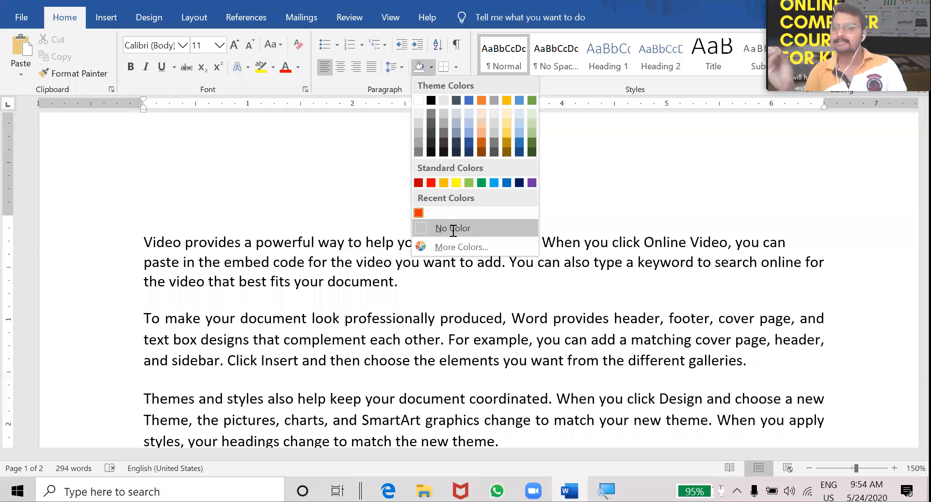
left_click(453, 229)
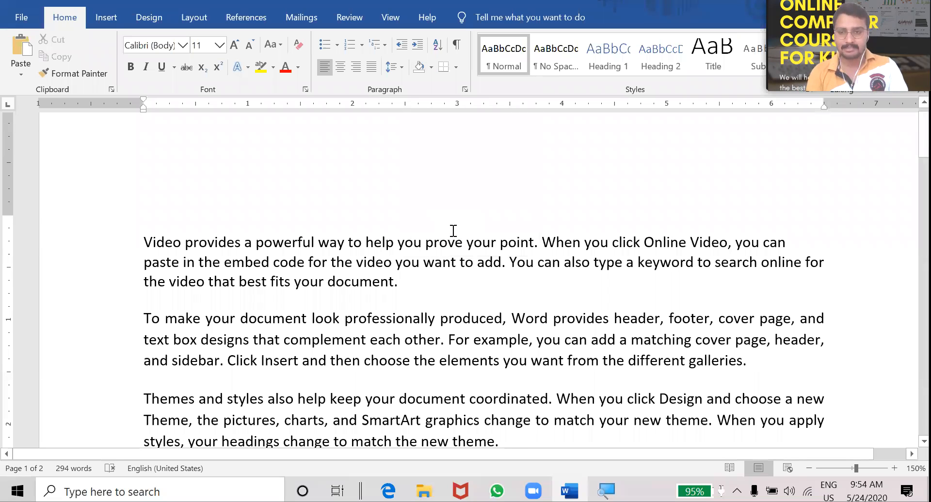
scroll(453, 230, "down", 2, "ctrl")
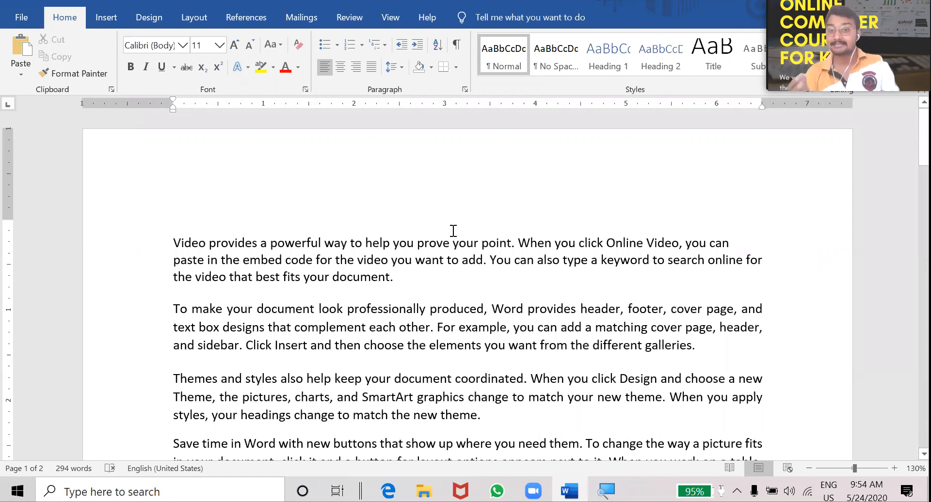
- Examine the available border options, from Bottom Border through All Borders and Inside Borders to Horizontal Line and Borders and Shading
left_click(456, 67)
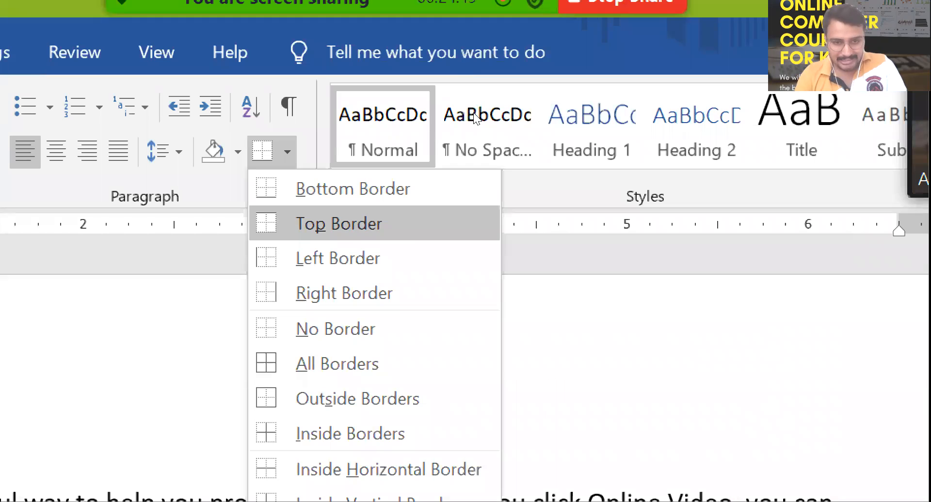
key("Down")
key("Down")
key("Down")
key("Down")
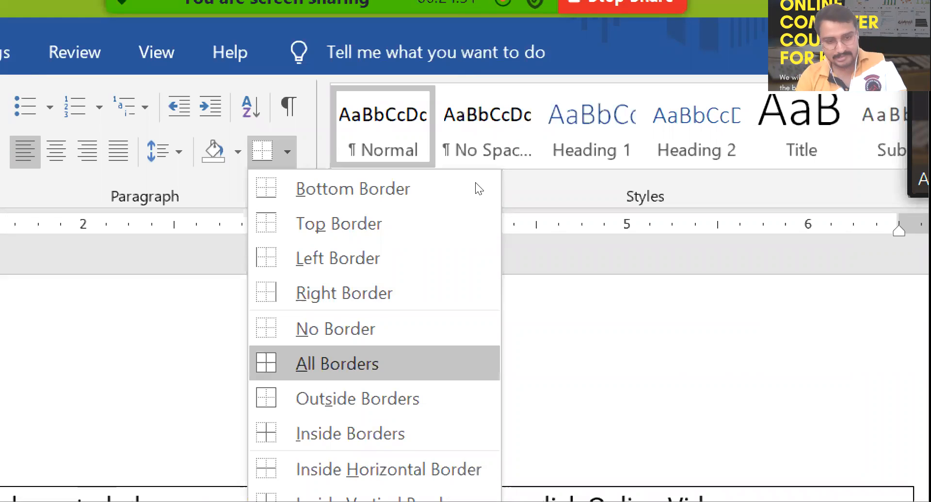
key("Down")
key("Down")
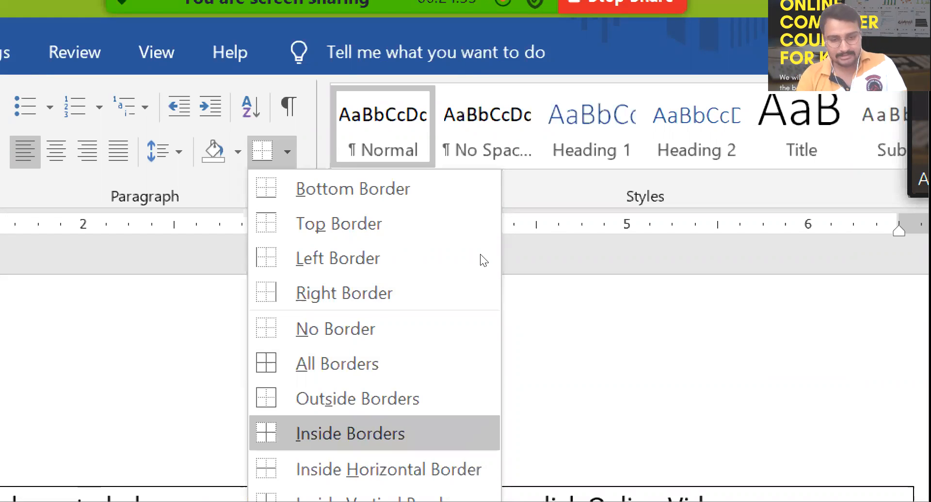
key("Down")
key("Down")
key("Down")
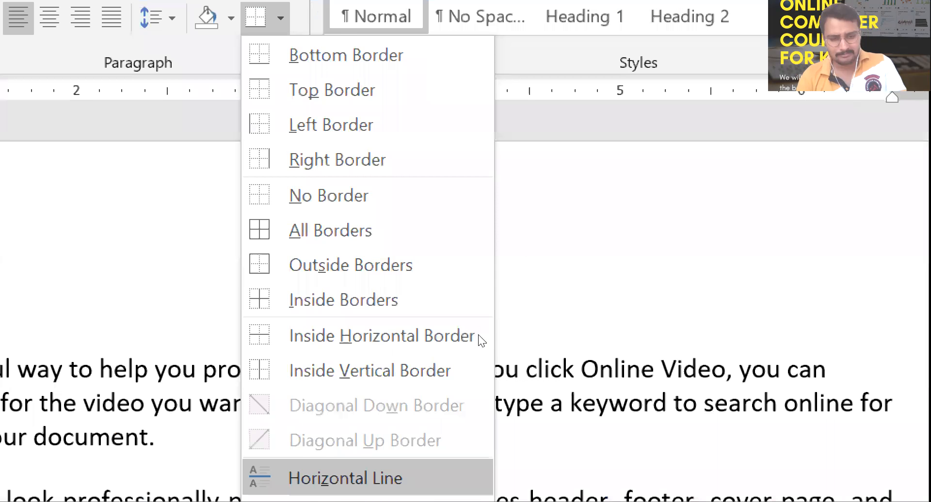
key("Down")
key("Down")
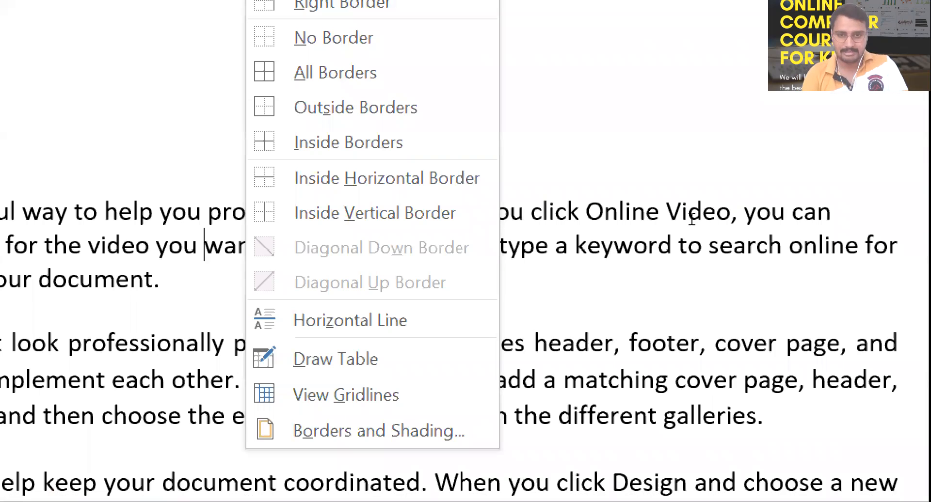
- Open the Borders and Shading dialog and compare the Box, 3-D and None border settings
scroll(692, 219, "down", 8)
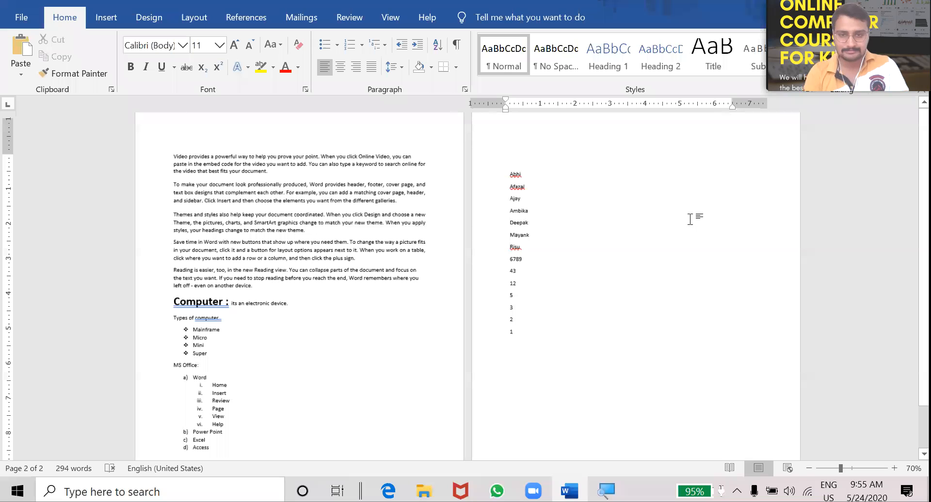
scroll(690, 219, "up", 10)
scroll(405, 272, "down", 4)
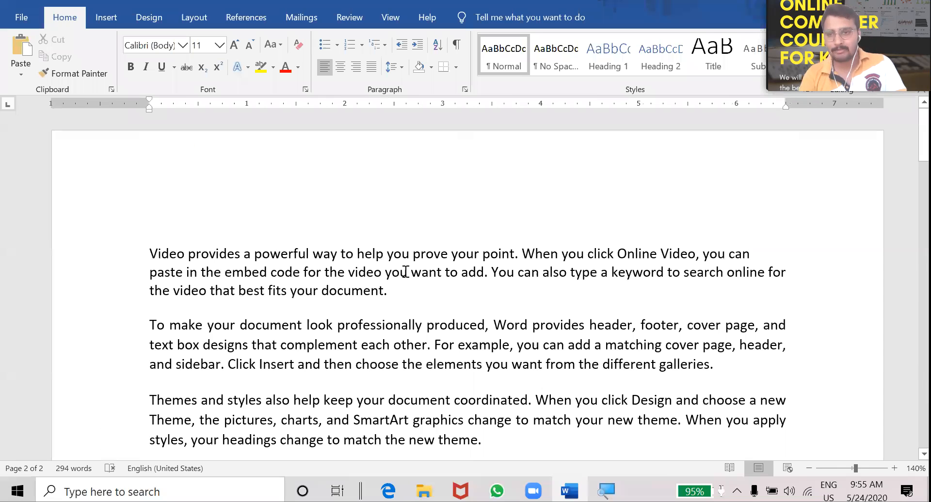
scroll(405, 272, "down", 4)
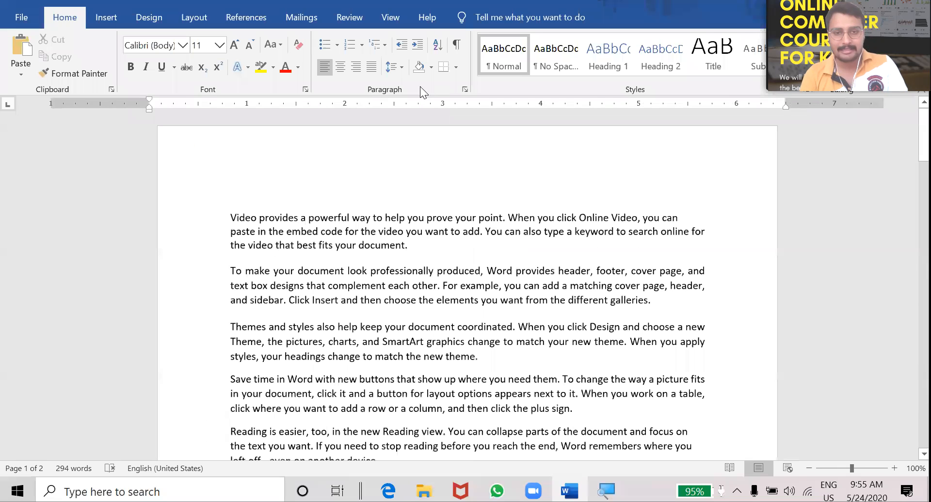
left_click(456, 69)
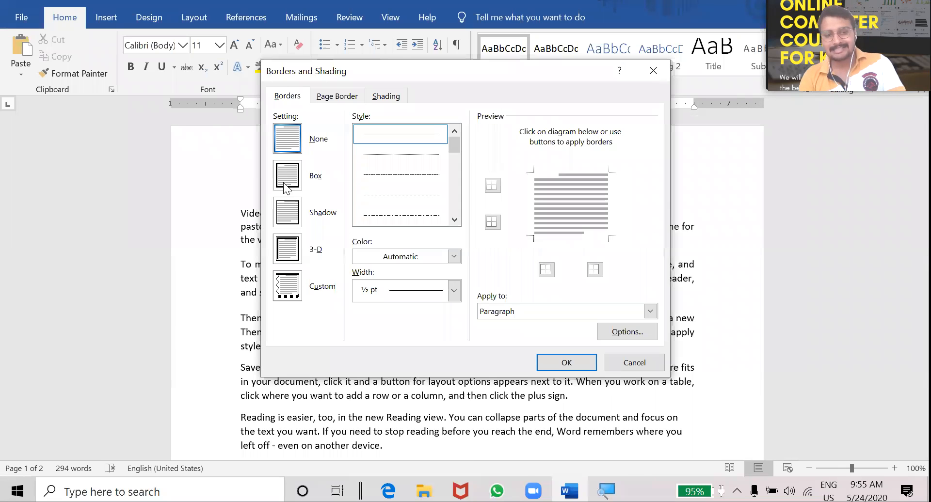
left_click(288, 187)
left_click(295, 222)
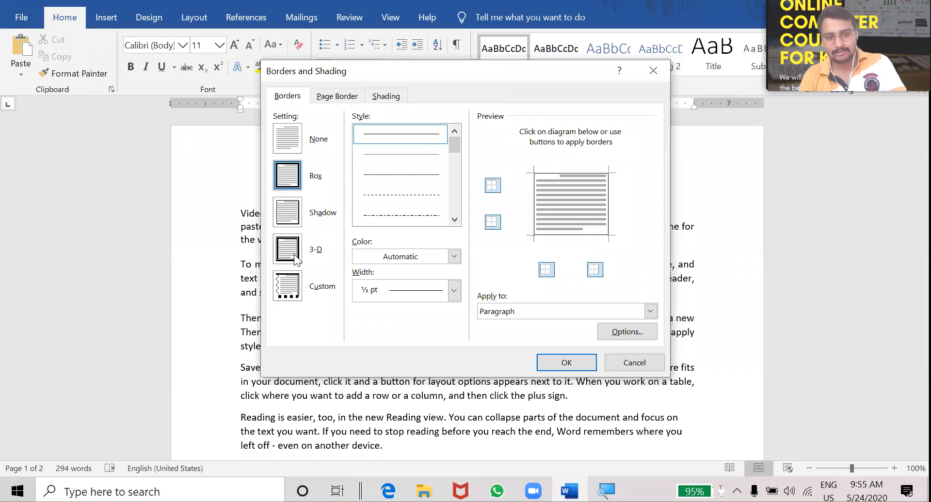
left_click(297, 260)
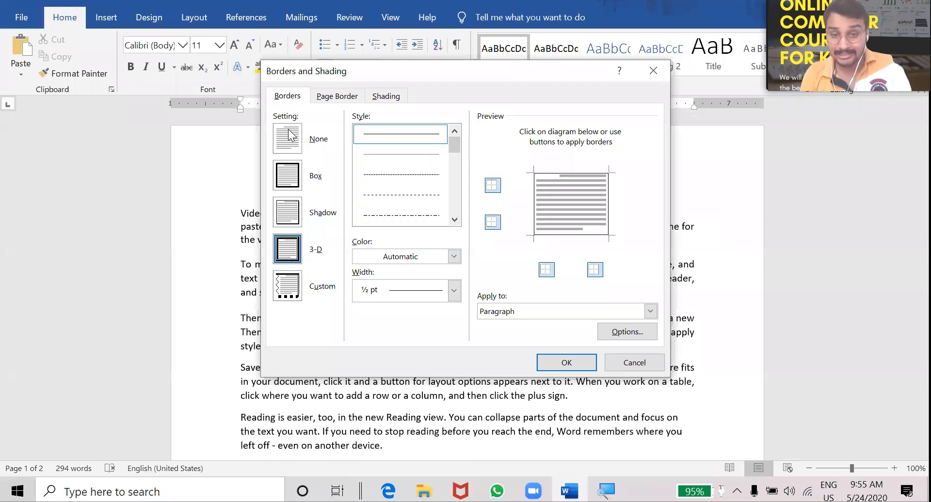
left_click(289, 135)
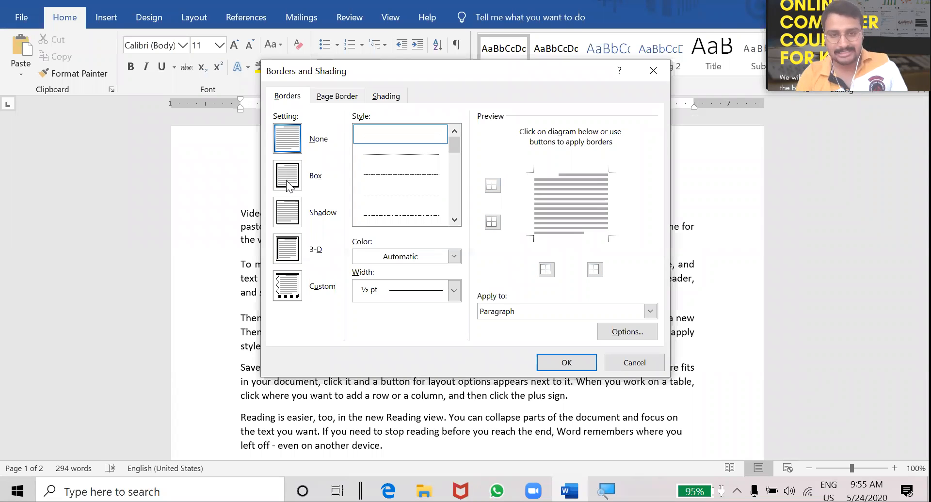
- Apply a 3 pt thick-thin double-line Box border to the fifth name paragraph in the list on the second page
left_click(291, 178)
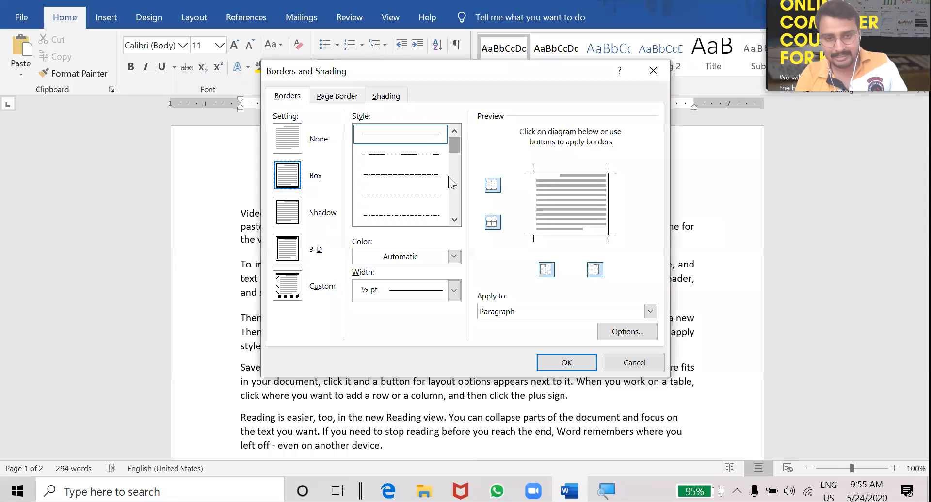
scroll(416, 183, "down", 3)
left_click(402, 215)
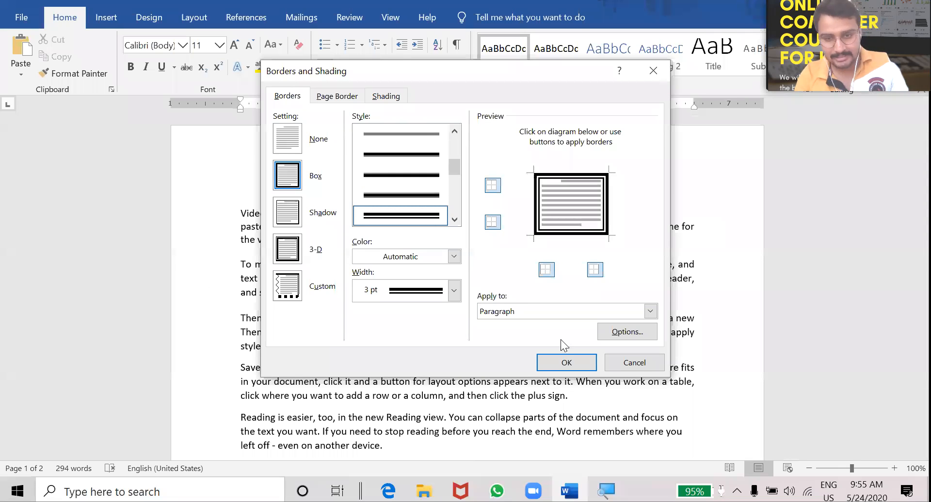
left_click(653, 313)
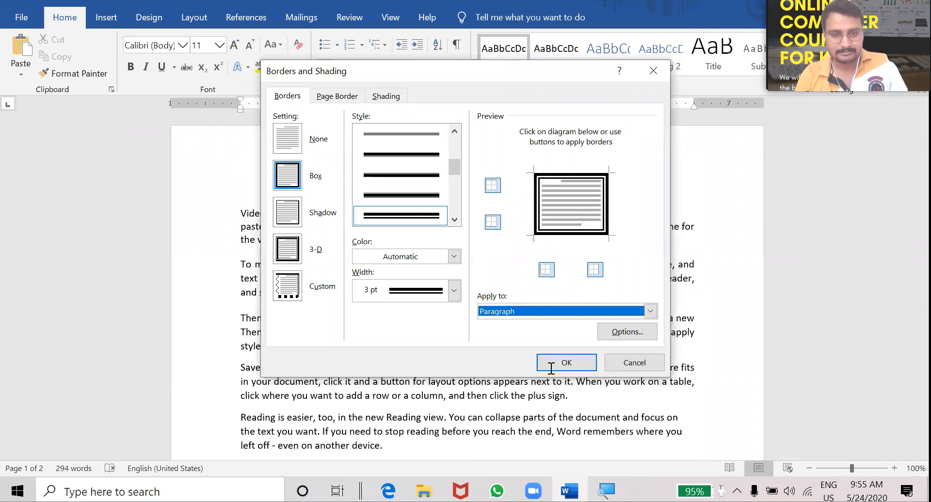
left_click(551, 367)
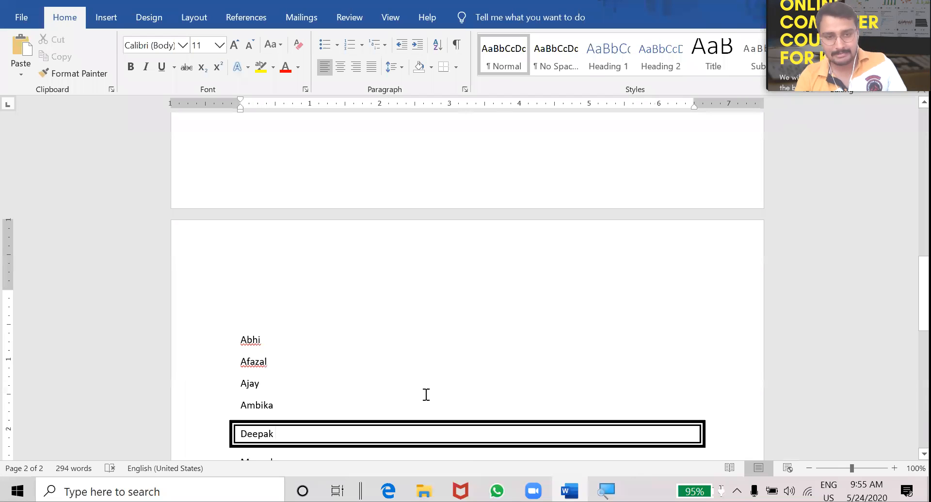
- Start a border for the first body paragraph with the Box setting and a dark gray line color
scroll(425, 392, "up", 7)
scroll(351, 233, "up", 5)
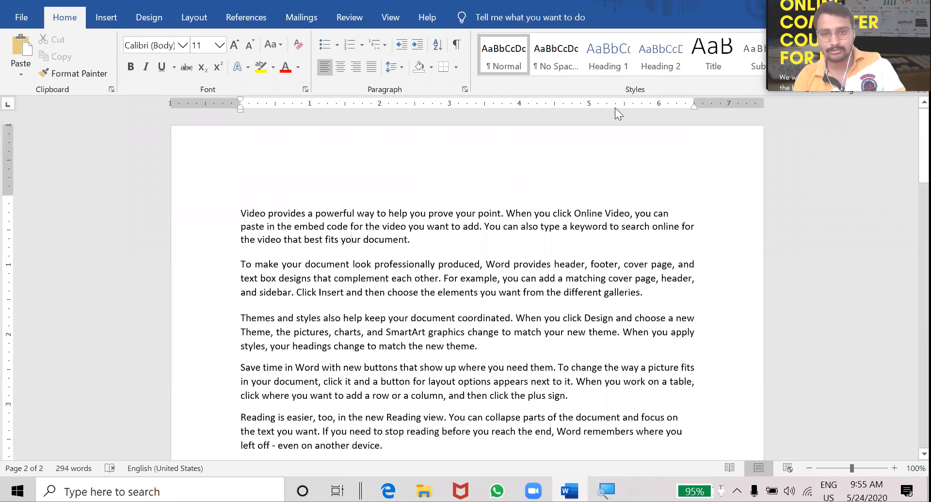
left_click(456, 66)
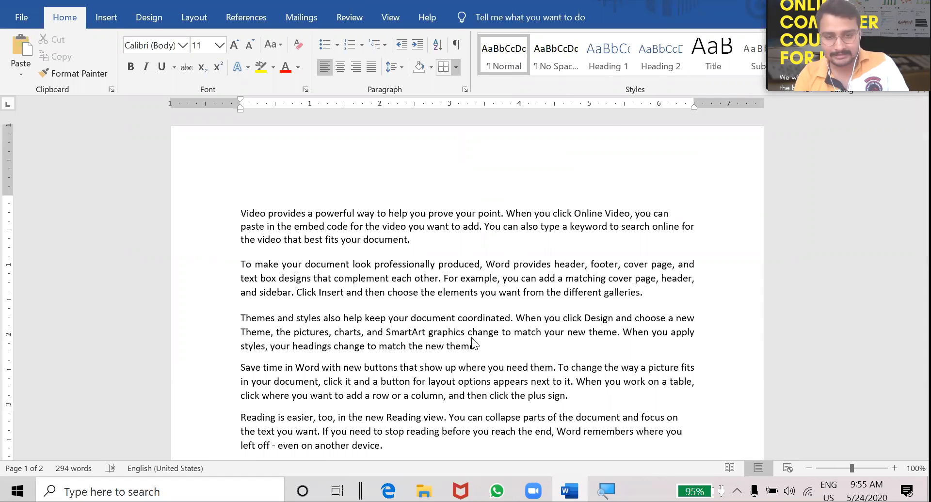
key("Return")
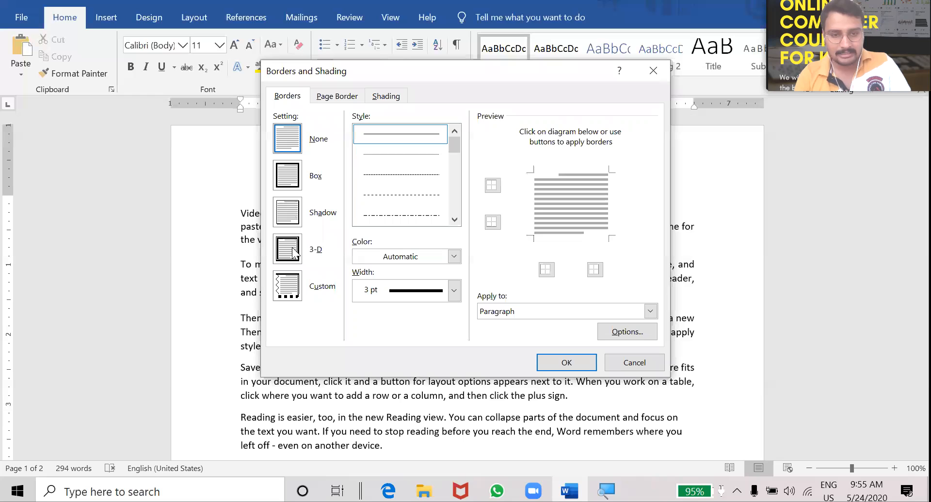
left_click(288, 172)
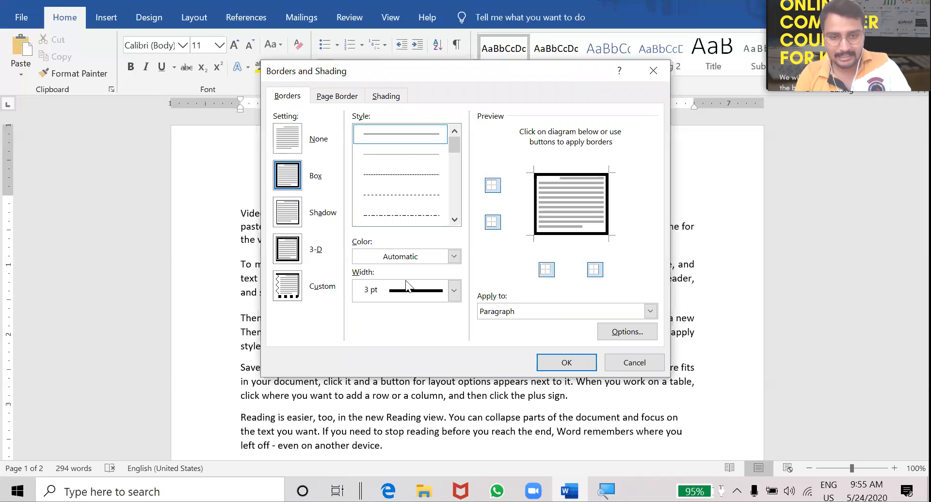
left_click(454, 257)
left_click(383, 334)
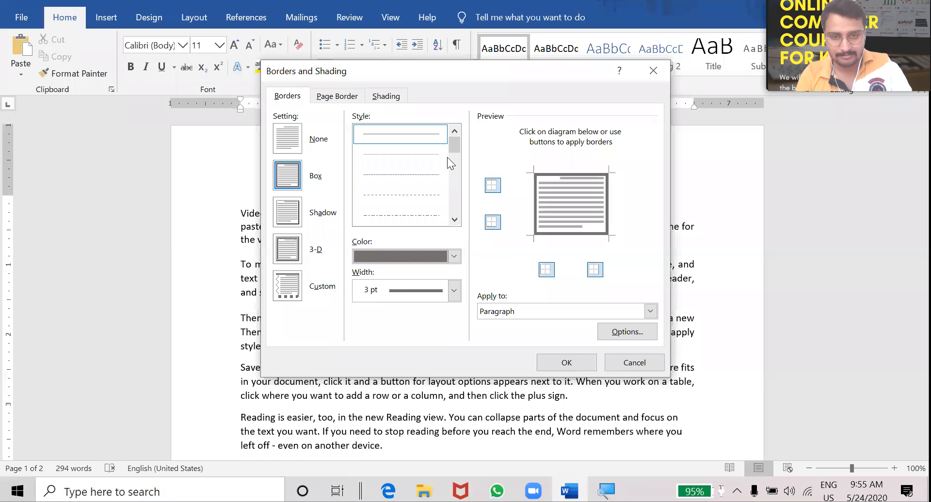
- Give the first paragraph's box border a thin-and-thick double-line style at 4 ½ pt width and apply it to the paragraph
scroll(391, 159, "down", 3)
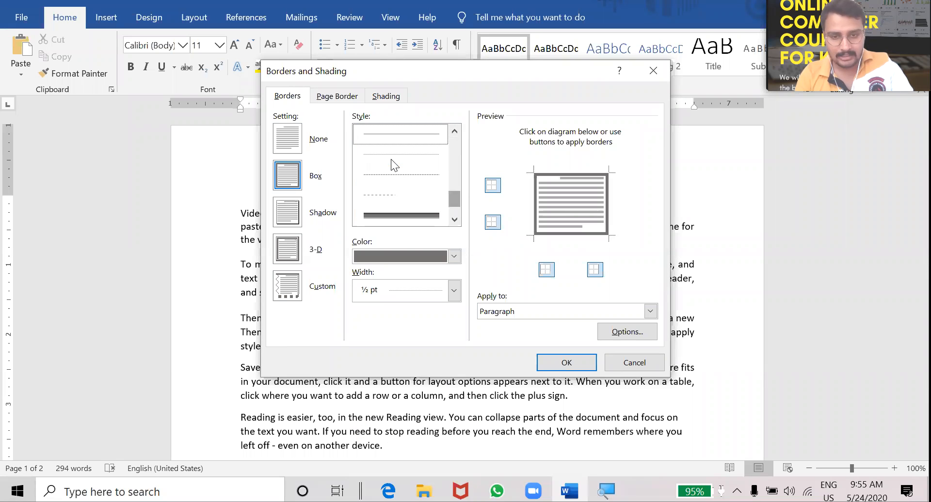
left_click(440, 165)
scroll(416, 166, "down", 5)
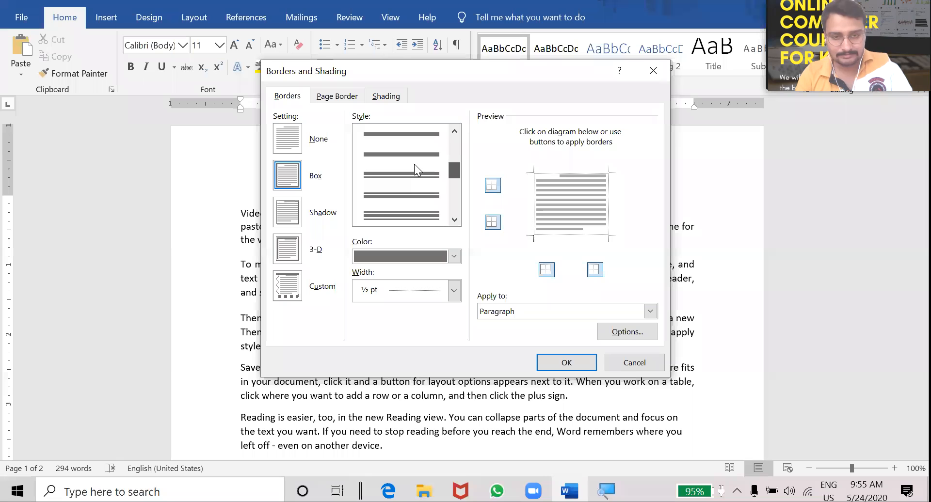
left_click(399, 215)
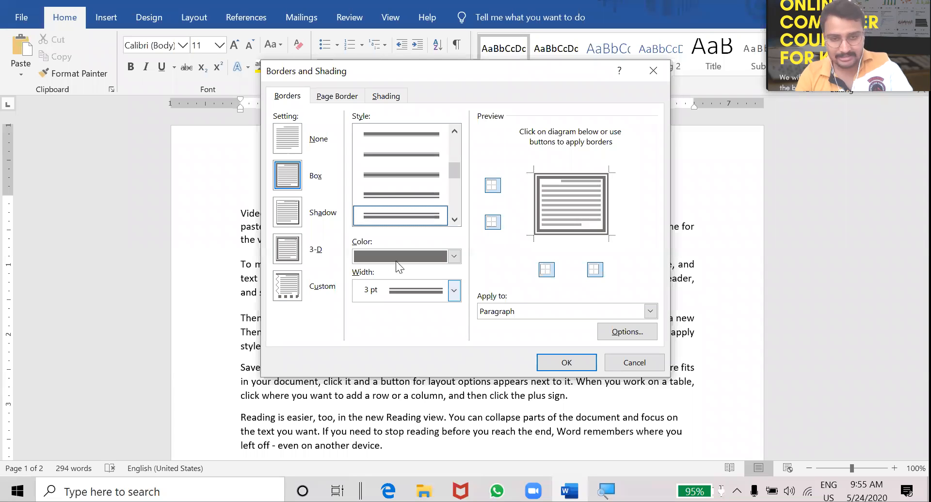
left_click(454, 291)
left_click(401, 252)
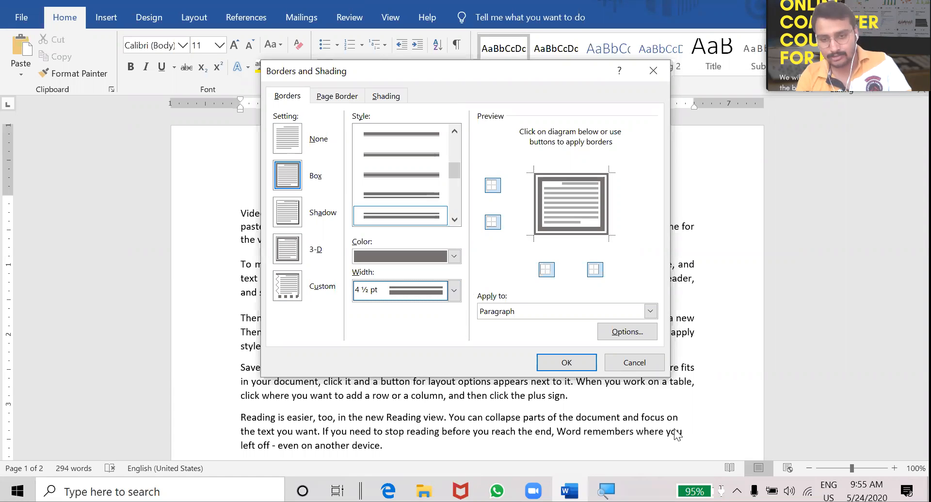
left_click(650, 312)
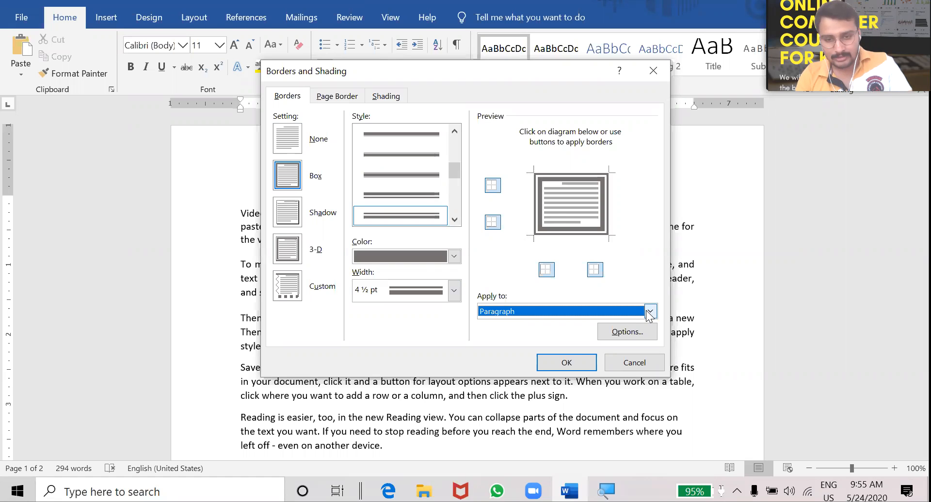
left_click(574, 359)
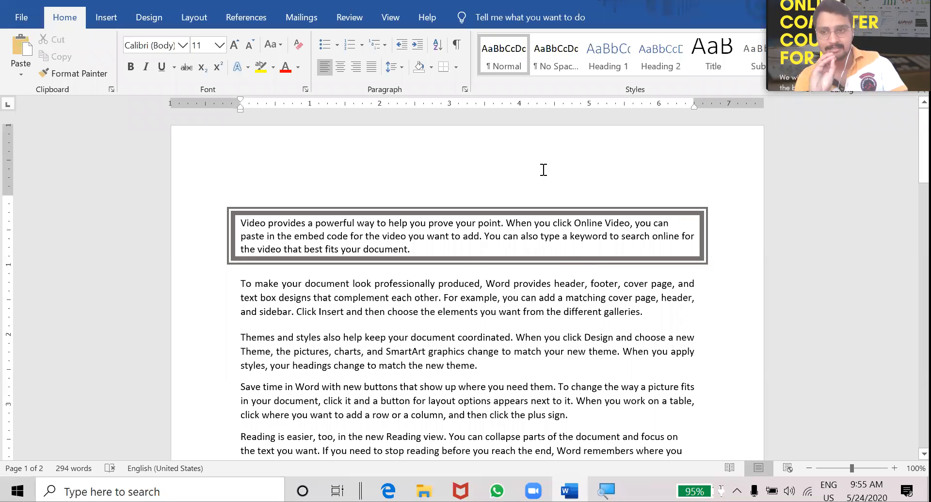
- Change the first paragraph's border to the 3-D setting in red
left_click(456, 67)
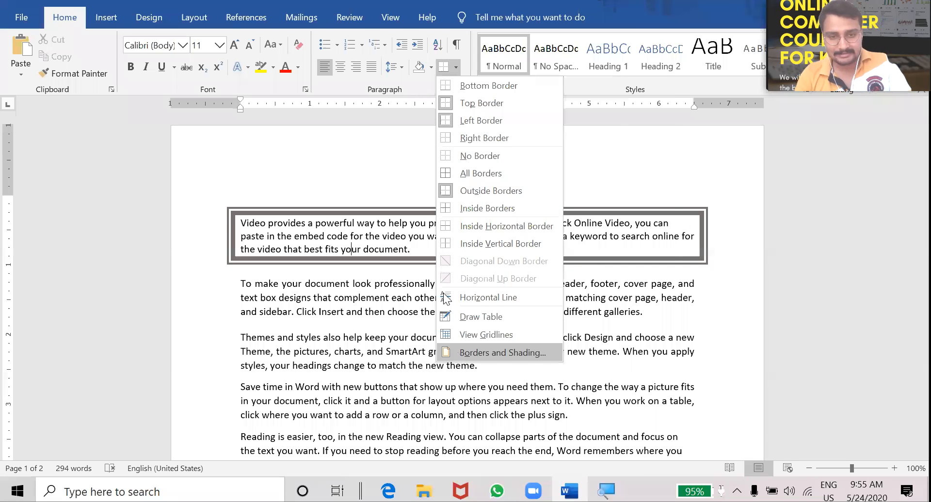
left_click(457, 352)
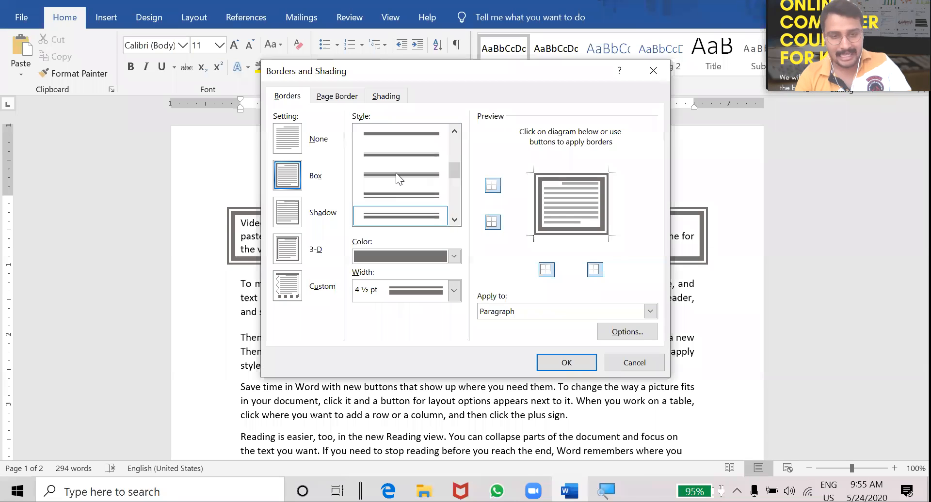
left_click(292, 254)
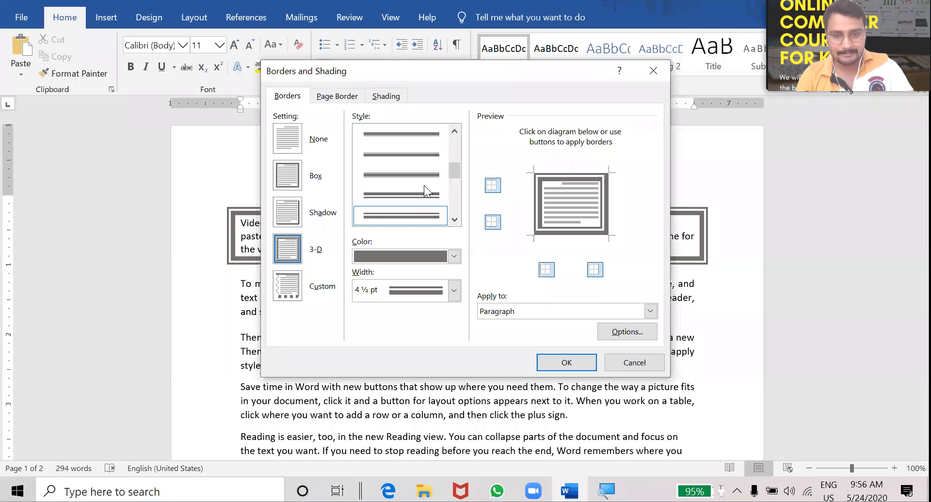
left_click(454, 257)
left_click(372, 388)
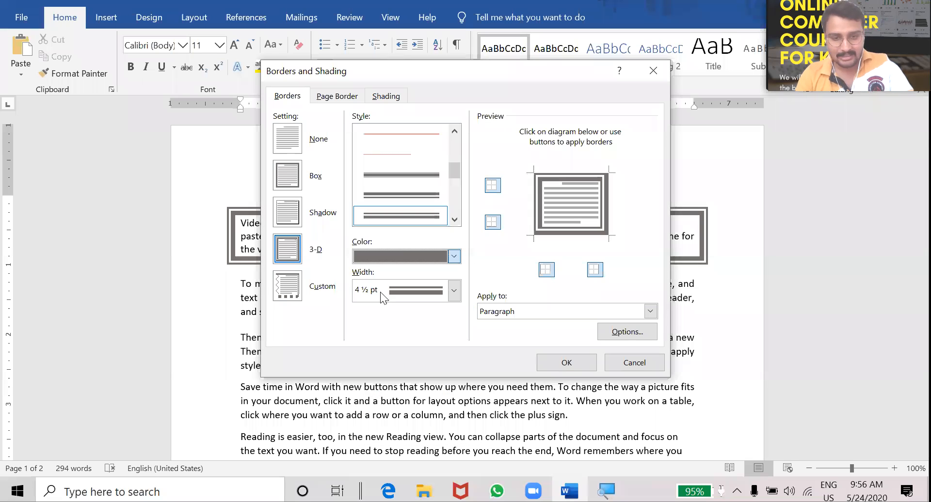
left_click(566, 363)
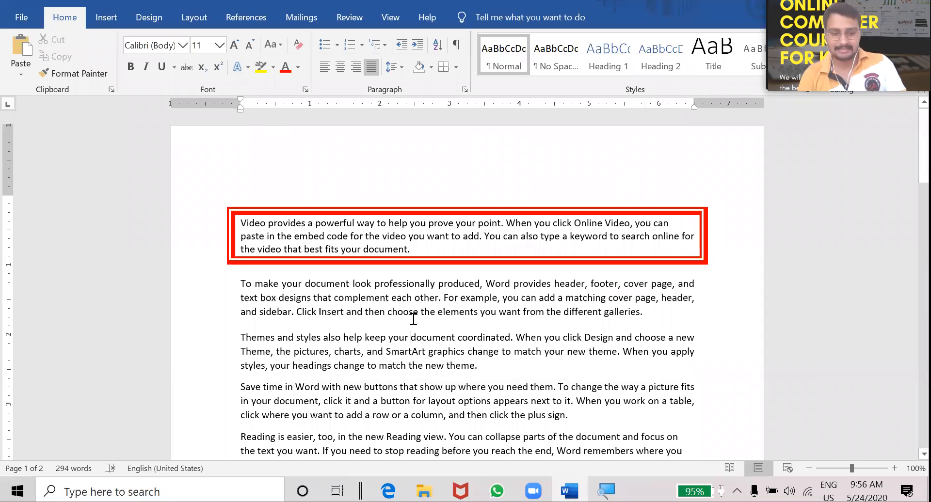
- Select the whole document and set up a 3-D border in dark blue for it
key("ctrl+a")
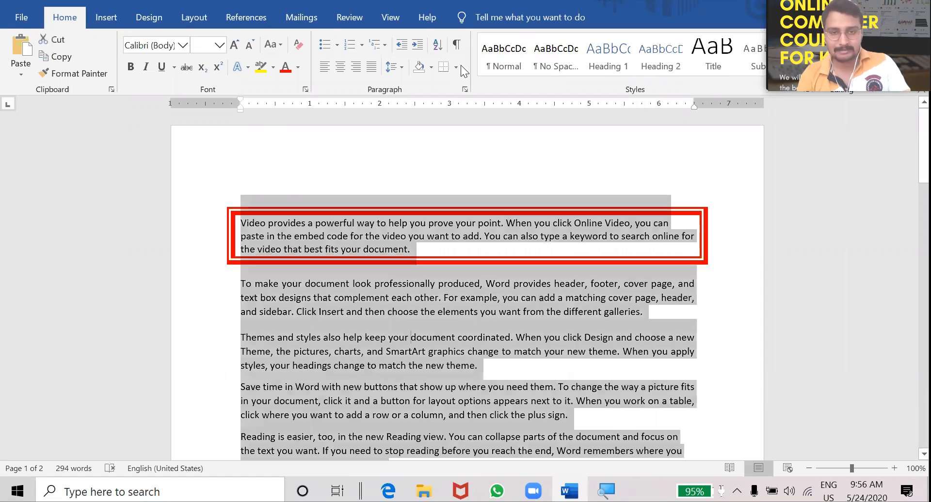
left_click(456, 67)
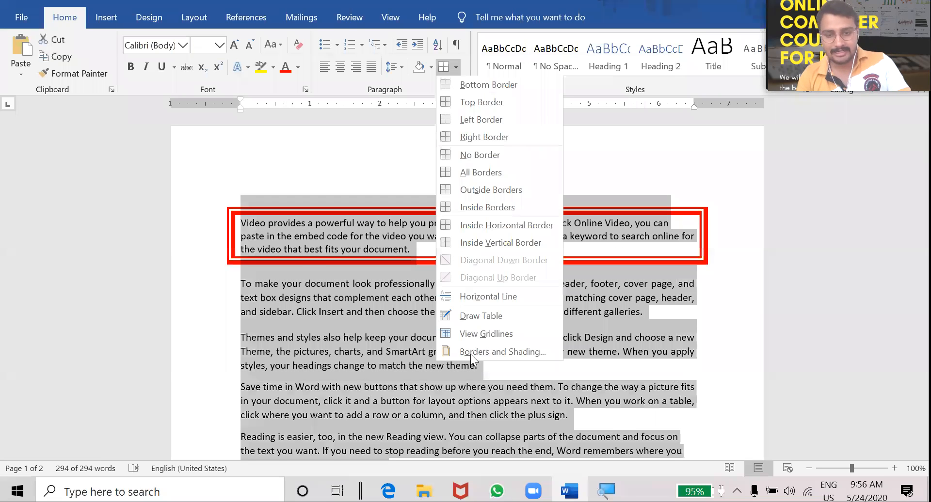
key("Return")
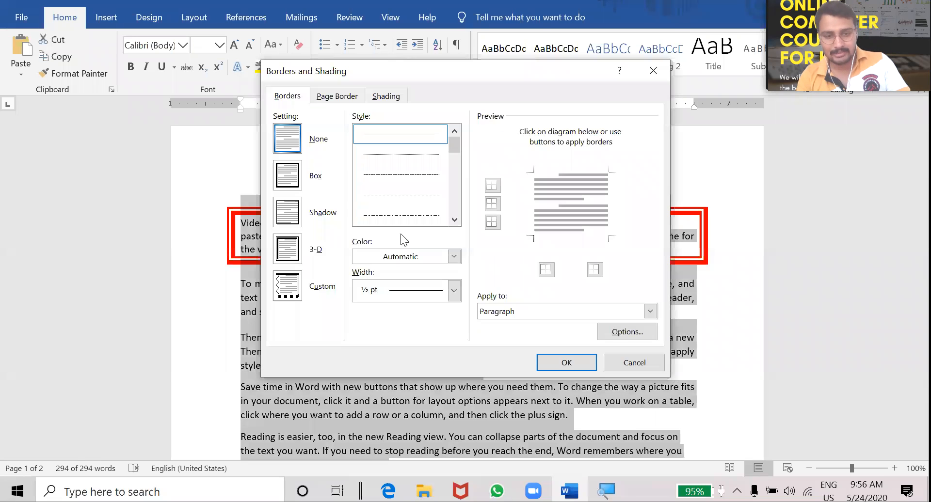
left_click(453, 256)
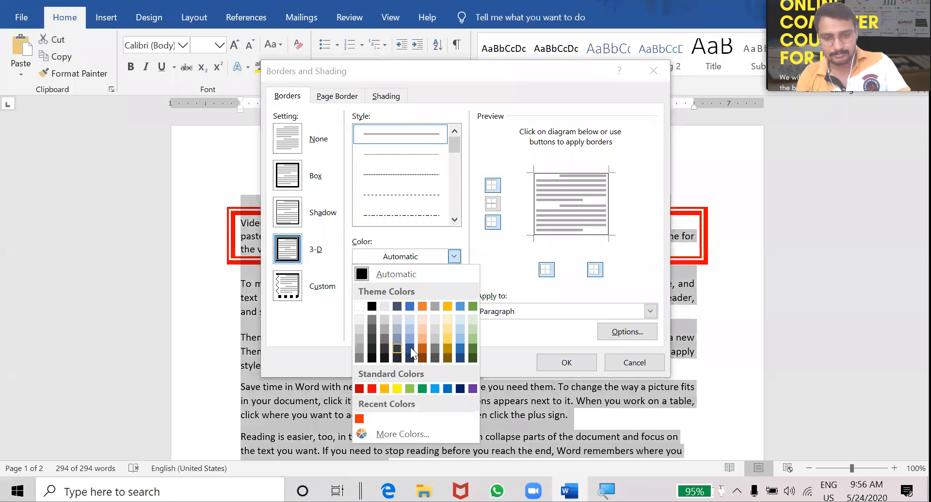
left_click(410, 348)
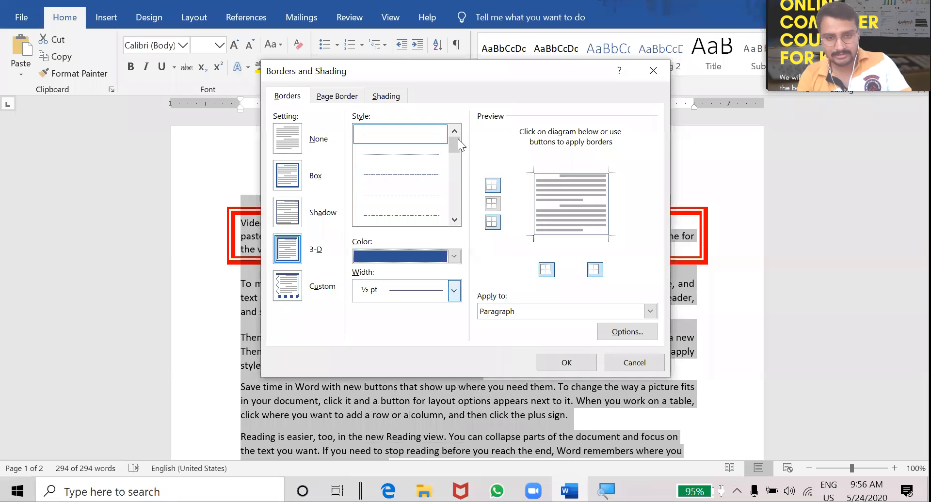
- Choose the diagonal-striped line style, apply the border to all paragraphs, and review it throughout the document
left_click_drag(458, 138, 458, 184)
scroll(404, 204, "down", 1)
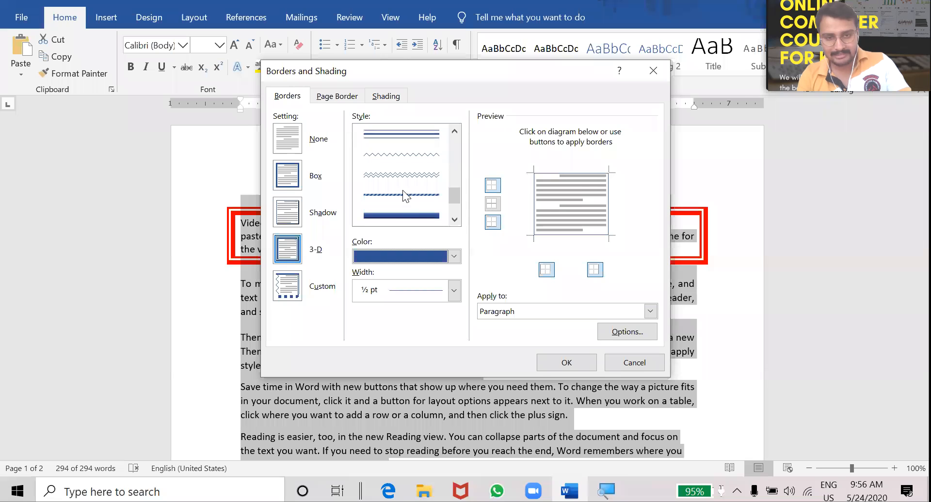
left_click(405, 196)
left_click(542, 363)
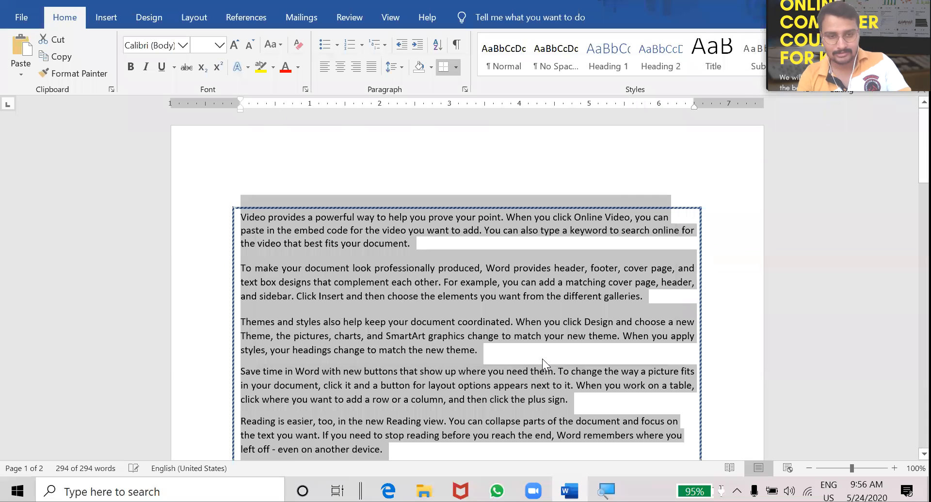
left_click(494, 270)
scroll(494, 270, "down", 8)
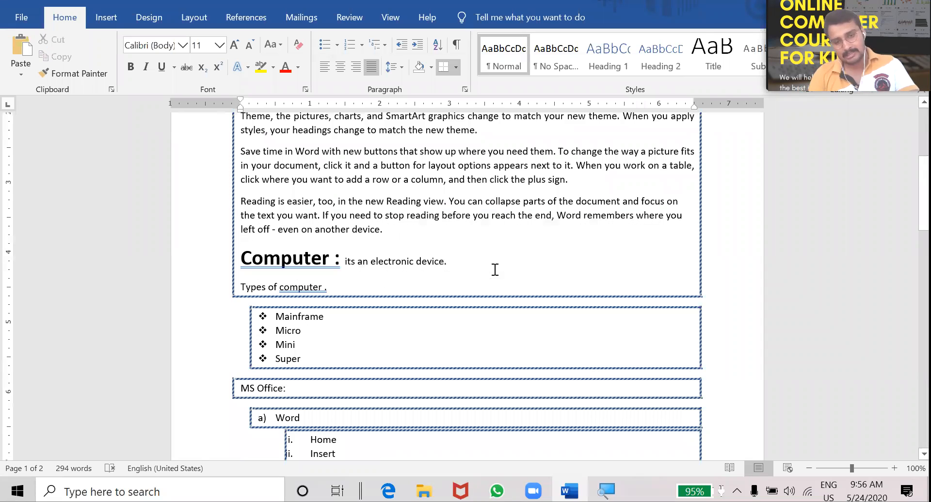
scroll(495, 270, "down", 9)
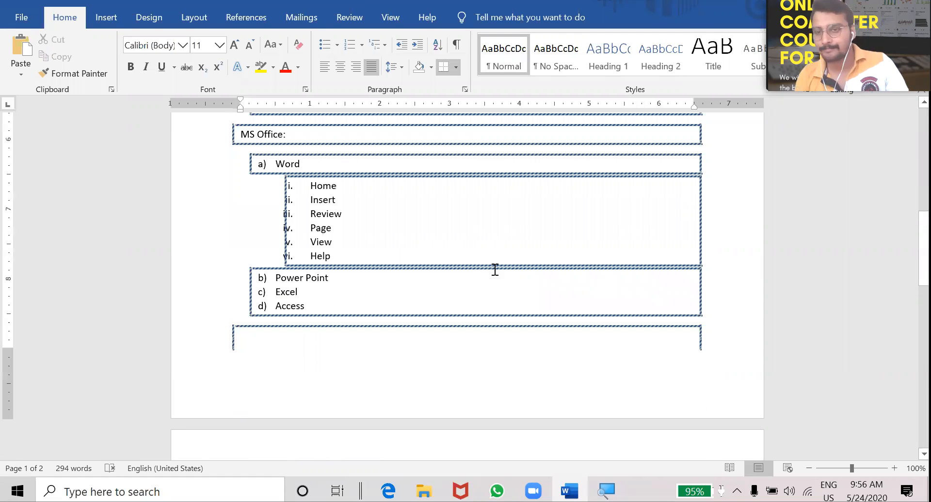
scroll(494, 269, "down", 5)
scroll(493, 269, "down", 5)
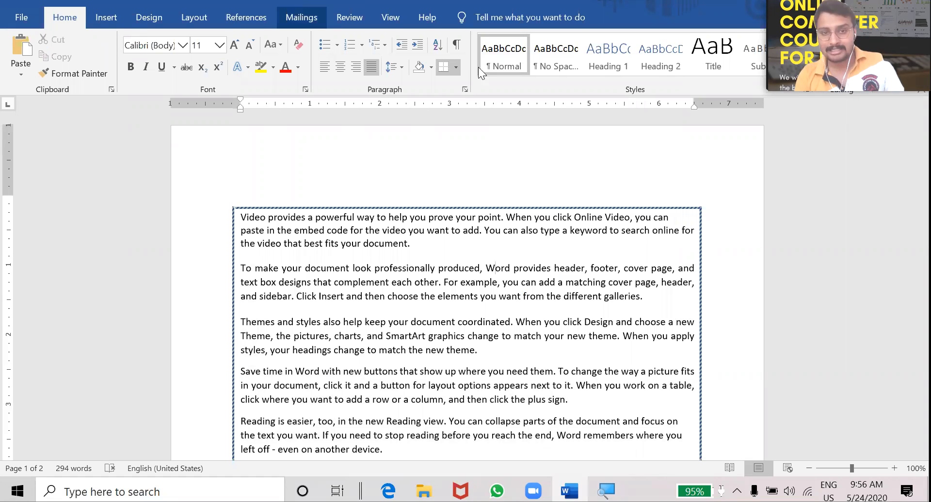
- Show the formatting marks and examine the paragraph marks ending the first two paragraphs and those in the lists
left_click(458, 68)
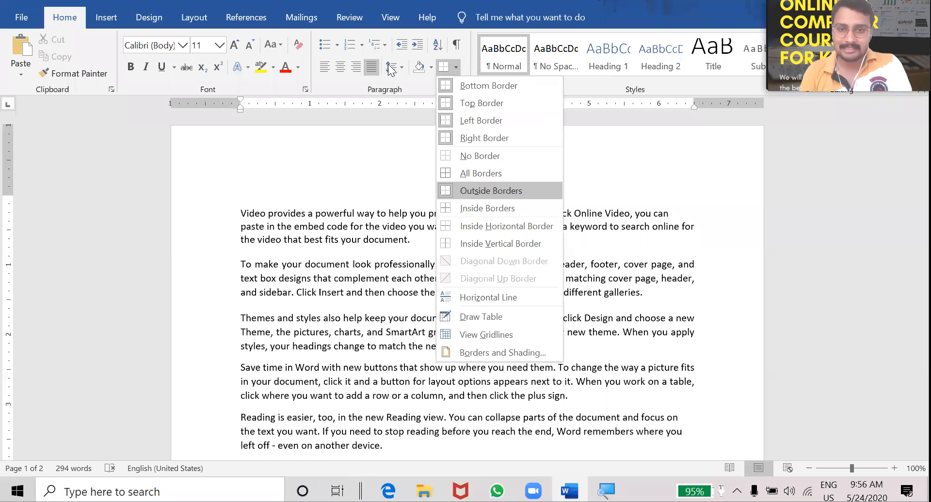
left_click(328, 48)
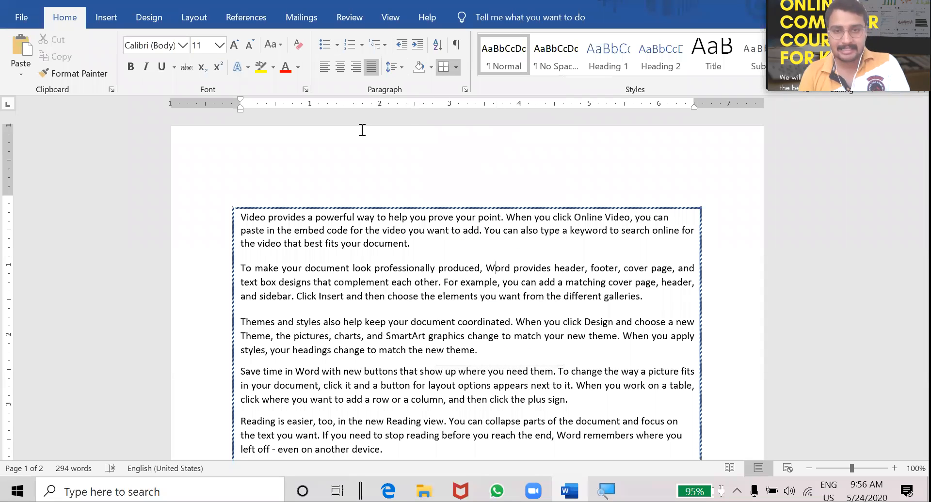
left_click(451, 47)
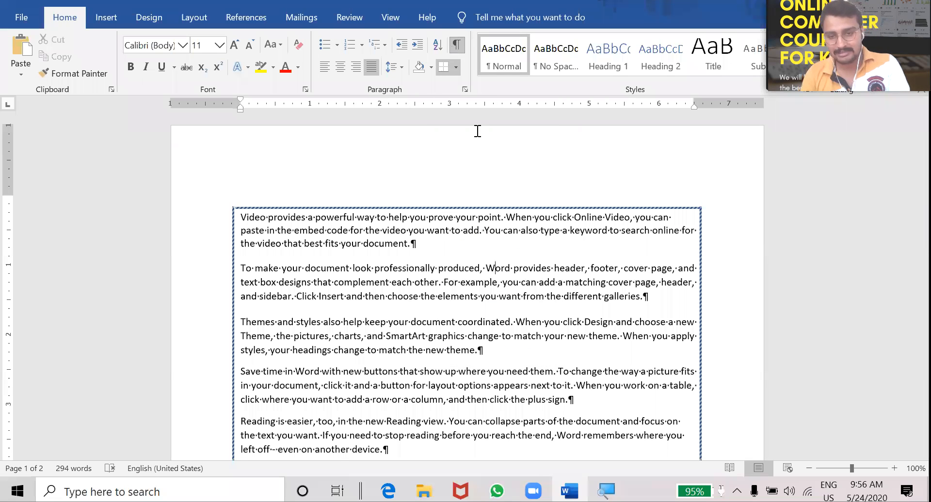
scroll(486, 301, "down", 1)
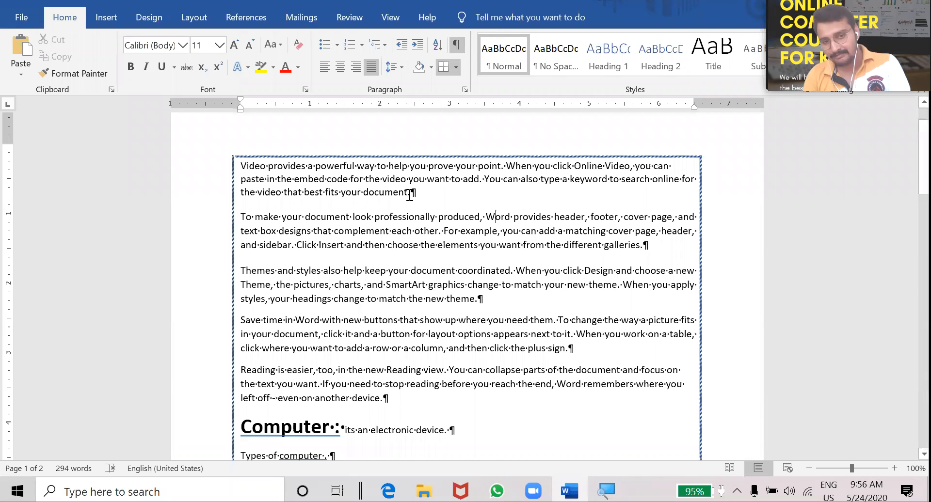
left_click_drag(409, 192, 415, 193)
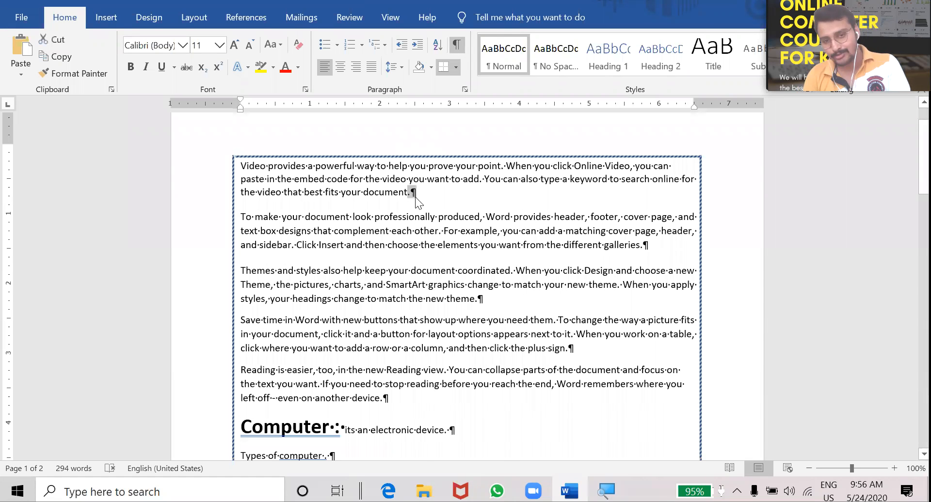
left_click(643, 251)
double_click(643, 251)
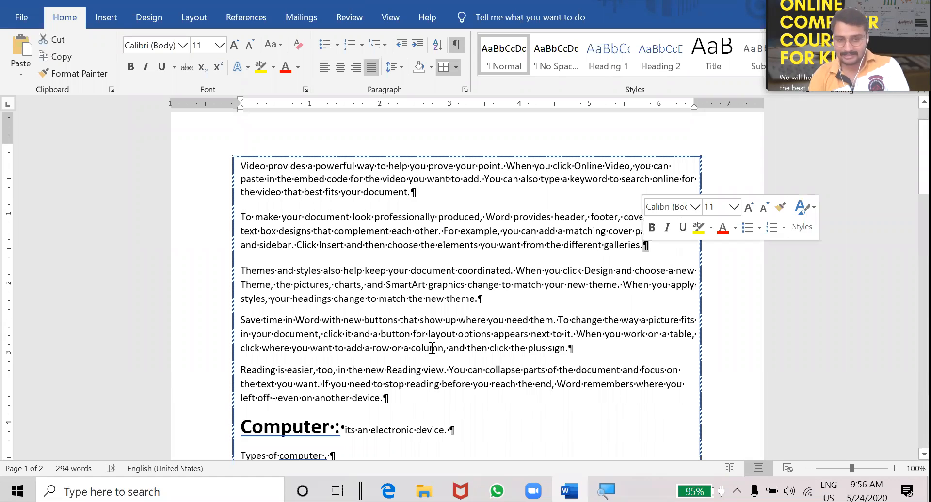
scroll(326, 367, "down", 3)
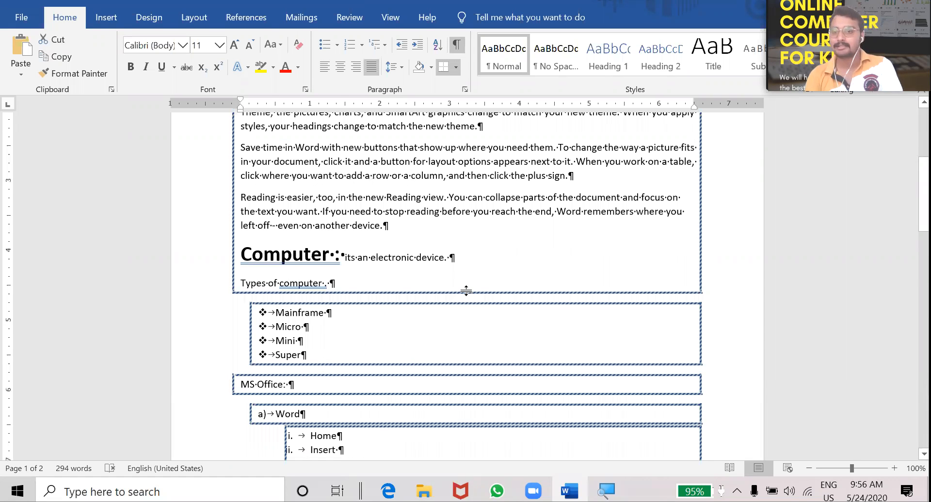
scroll(467, 291, "down", 4)
scroll(467, 291, "up", 8)
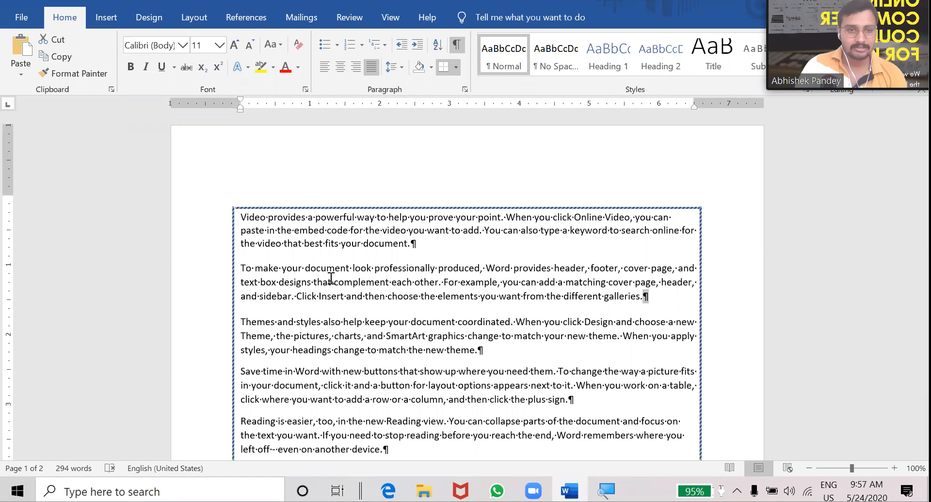
- Try the Normal, No Spacing and Heading styles up to Heading 4 on the whole document
key("ctrl+a")
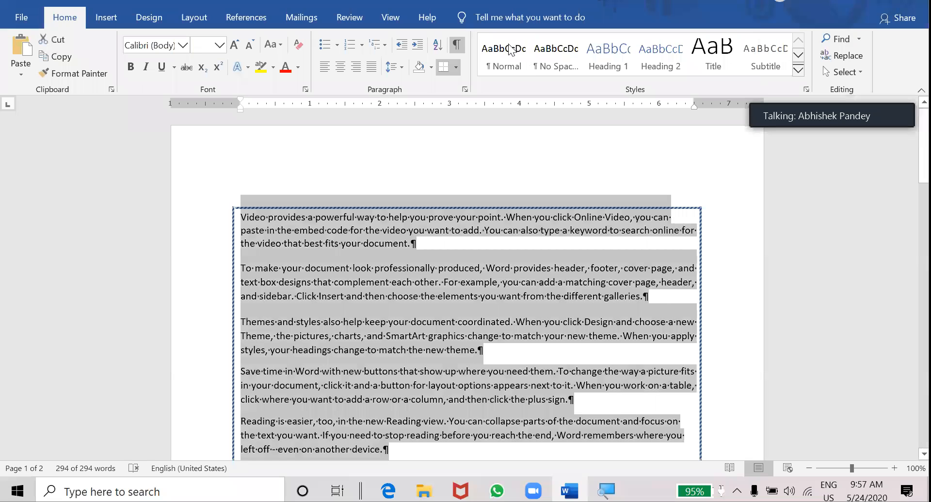
left_click(509, 48)
left_click(555, 56)
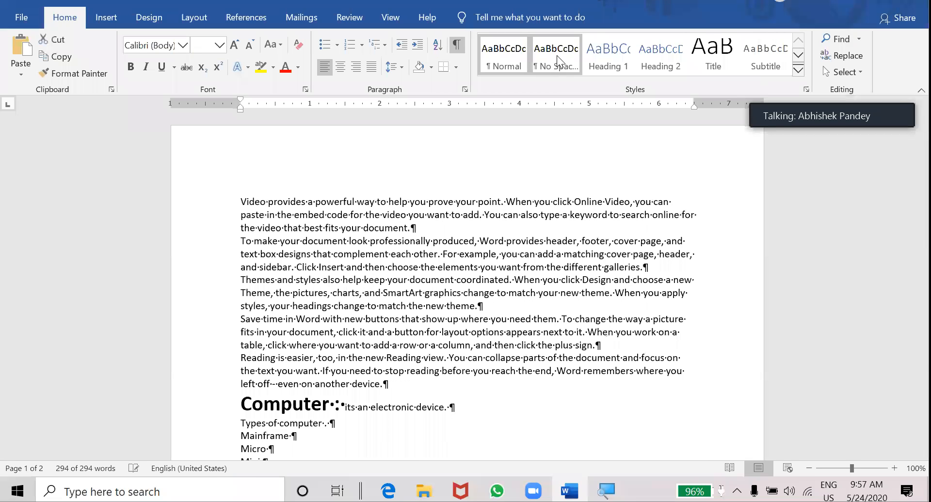
left_click(624, 58)
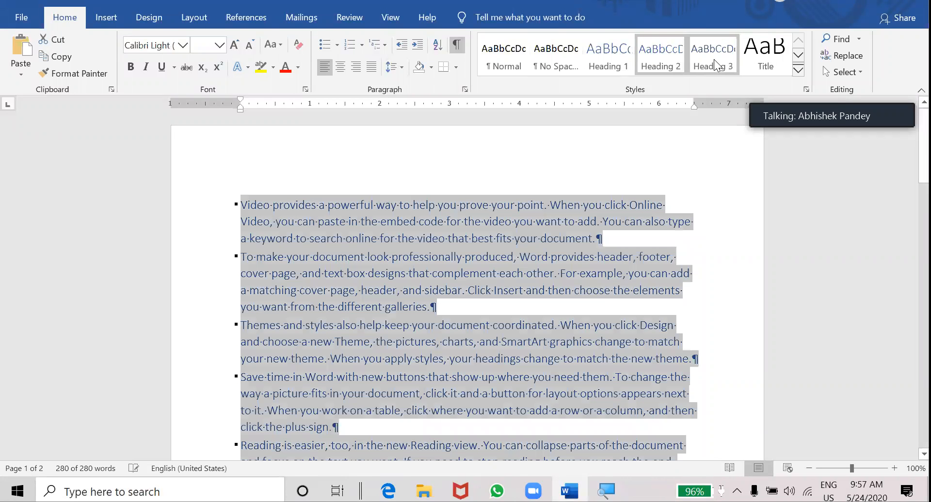
left_click(715, 65)
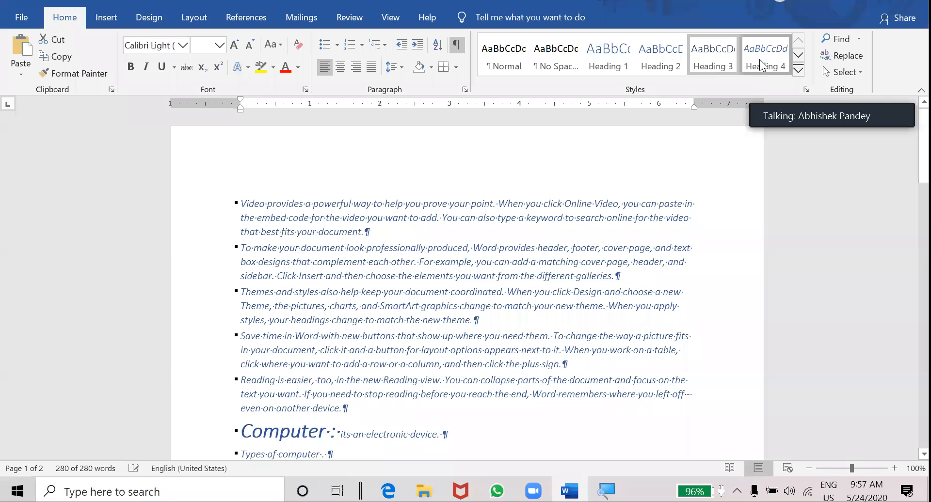
left_click(761, 64)
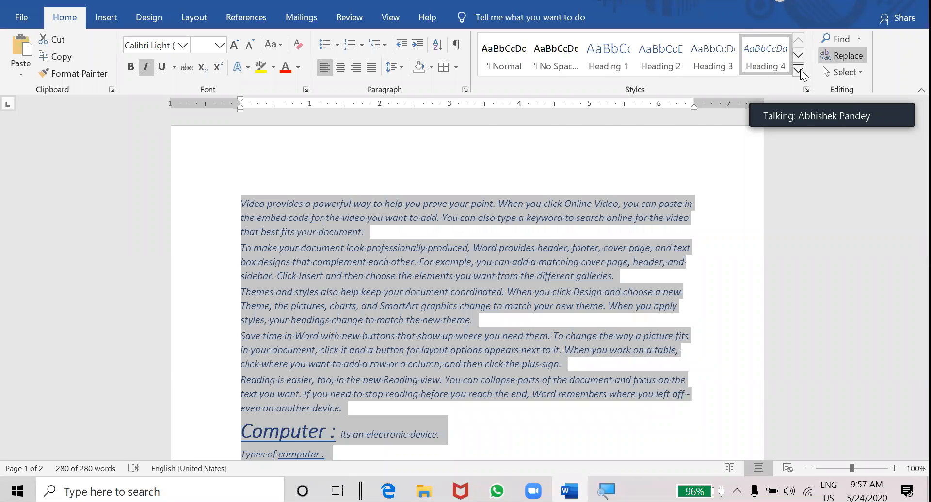
- Apply the Intense Quote style to the whole document and keep the document window maximized
left_click(800, 68)
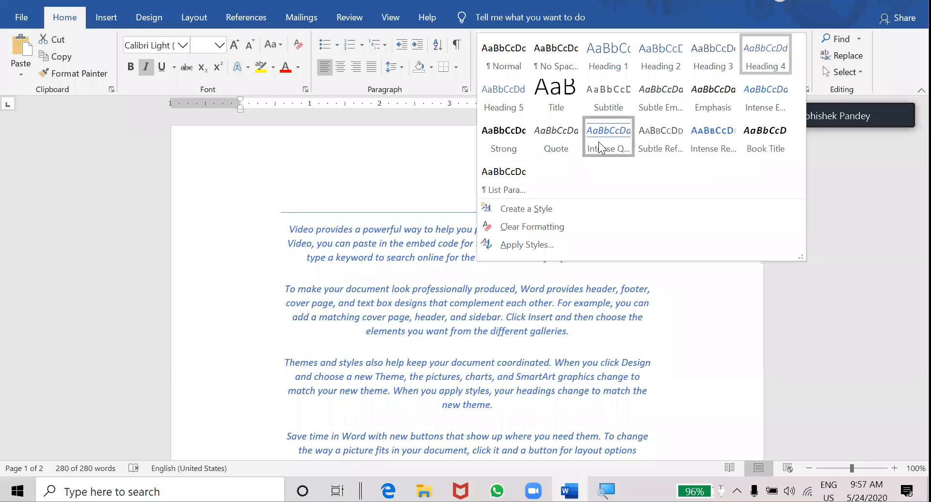
left_click(600, 146)
left_click(494, 270)
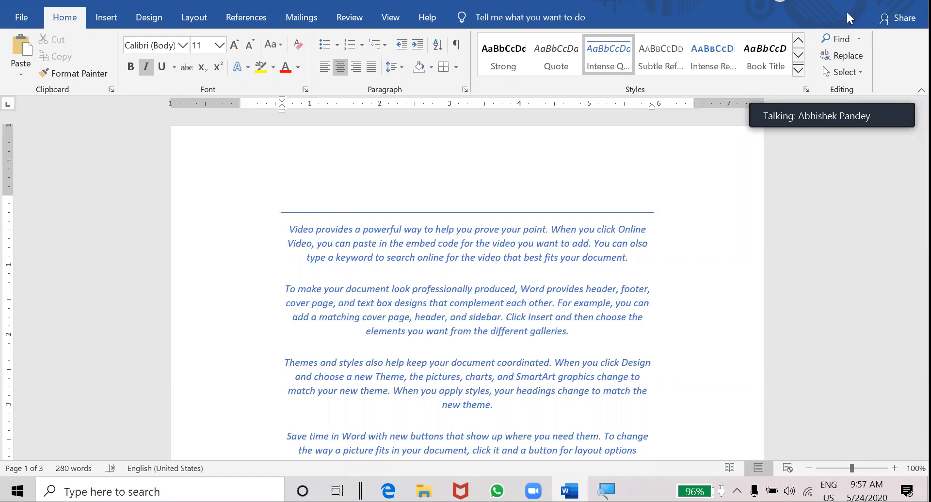
key("super+Down")
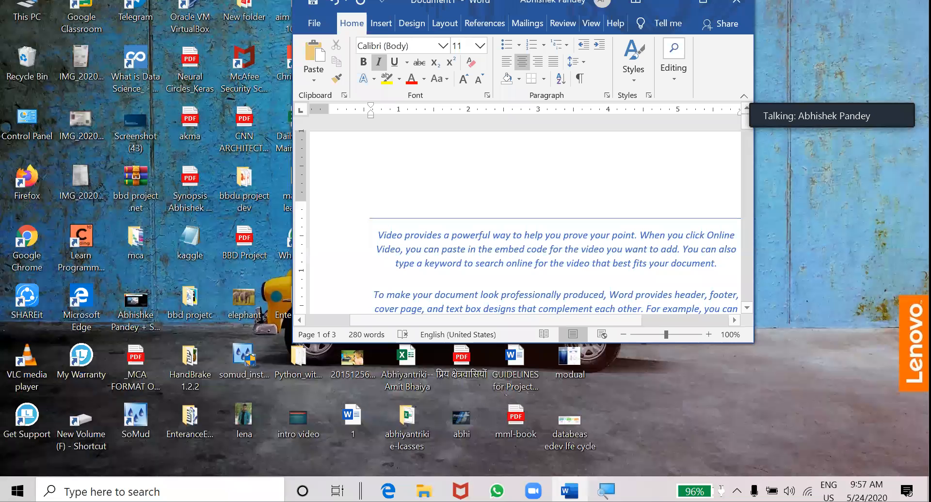
left_click(703, 2)
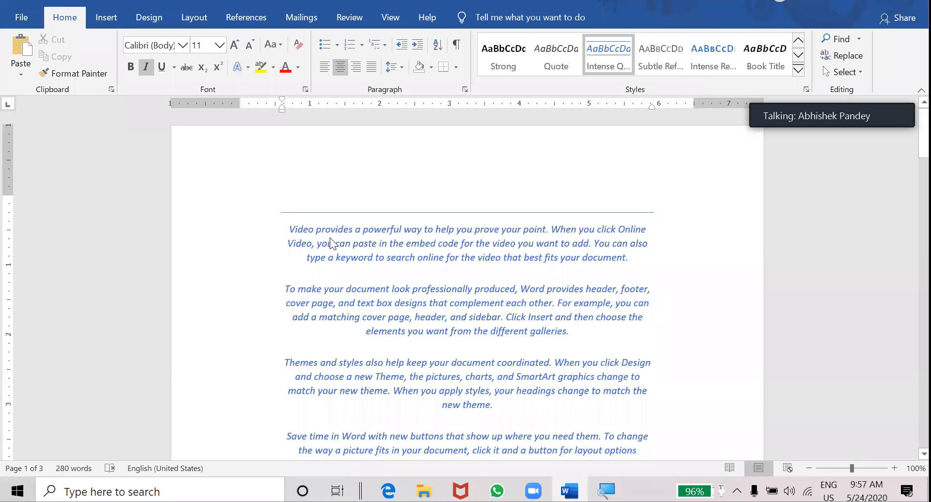
- Undo the style changes and the earlier border formatting, back to the borderless paragraphs
key("ctrl+z")
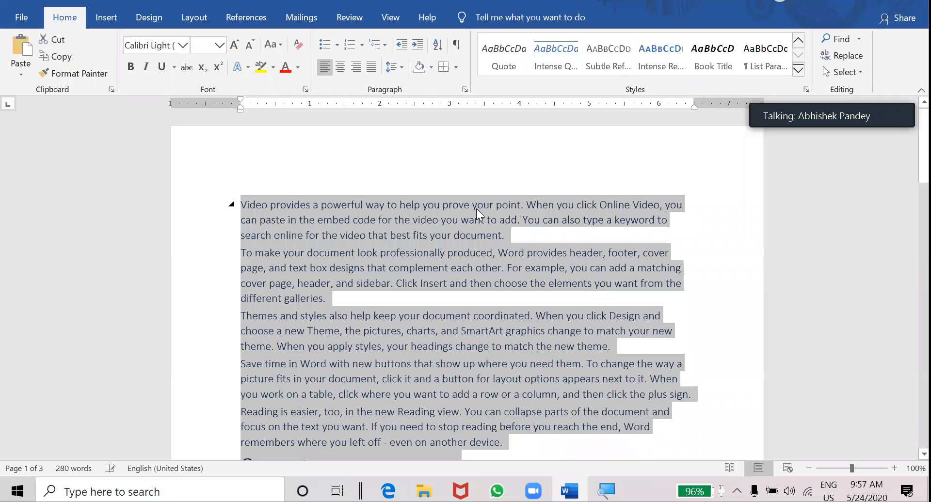
key("ctrl+z")
key("ctrl+z")
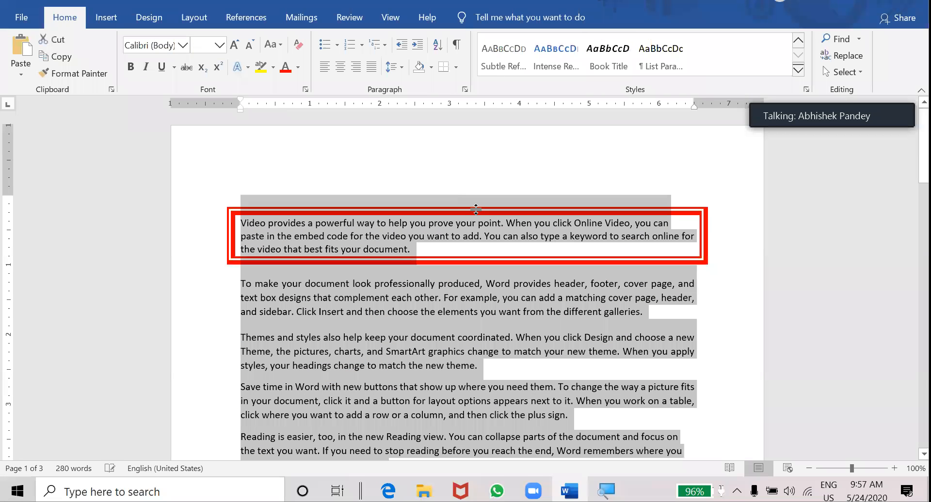
key("ctrl+z")
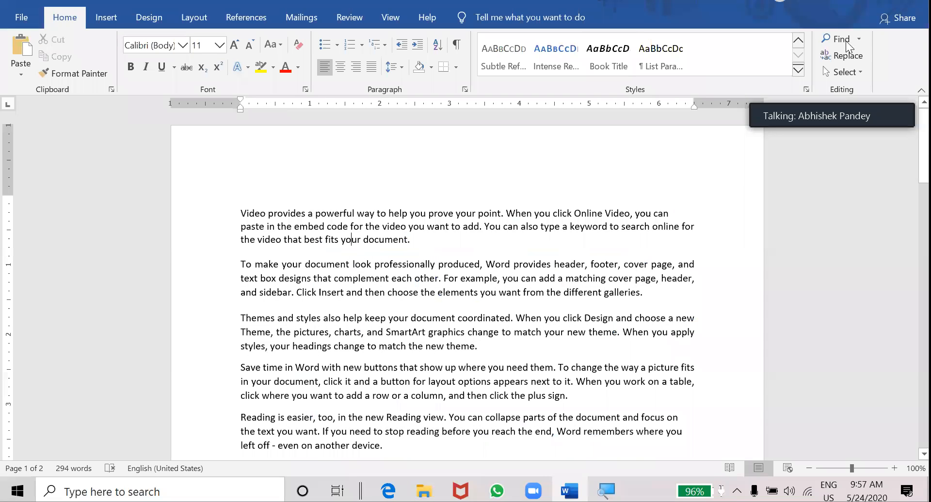
- Select the document's entire content with Select All, and clear the selection
left_click(849, 72)
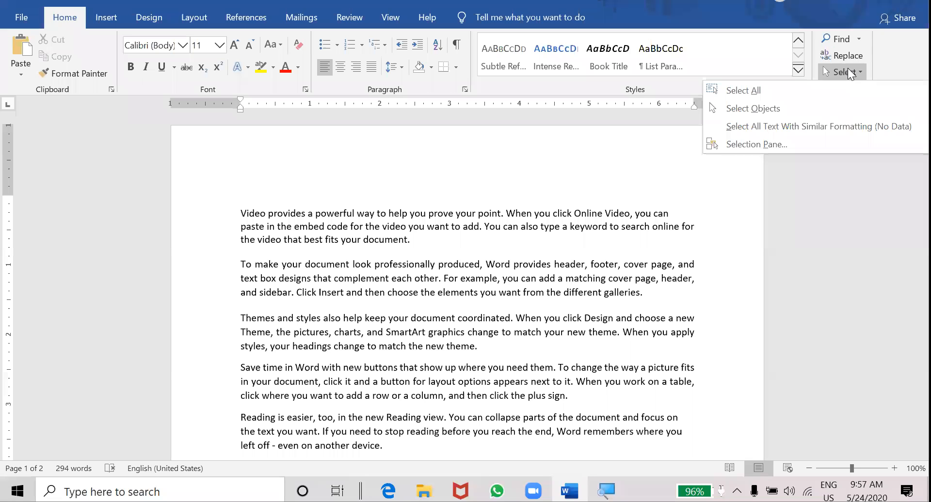
left_click(741, 91)
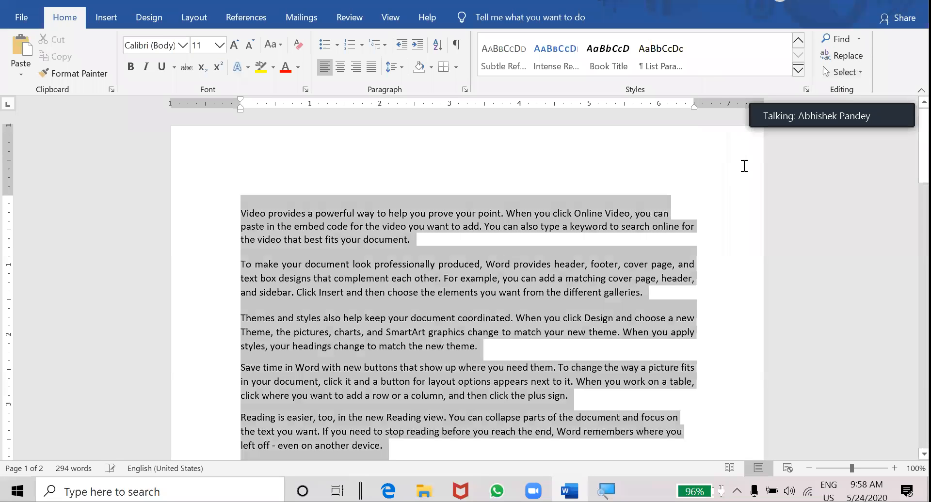
left_click(744, 165)
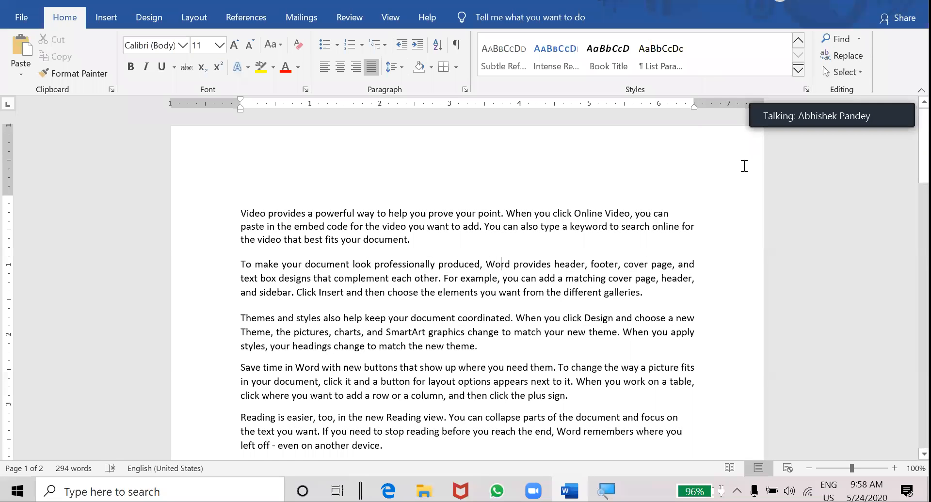
- Search the document for "Prove" and go to the match in the first paragraph
left_click(840, 41)
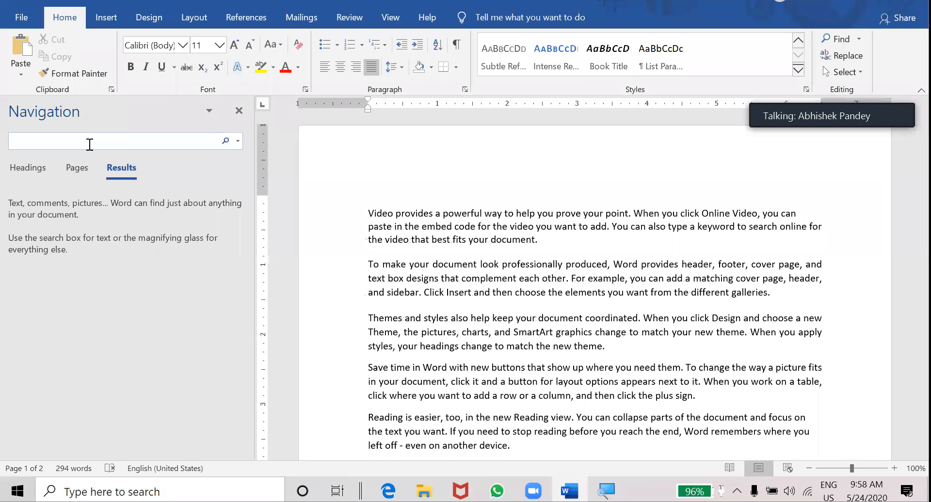
left_click(90, 144)
type("Prov")
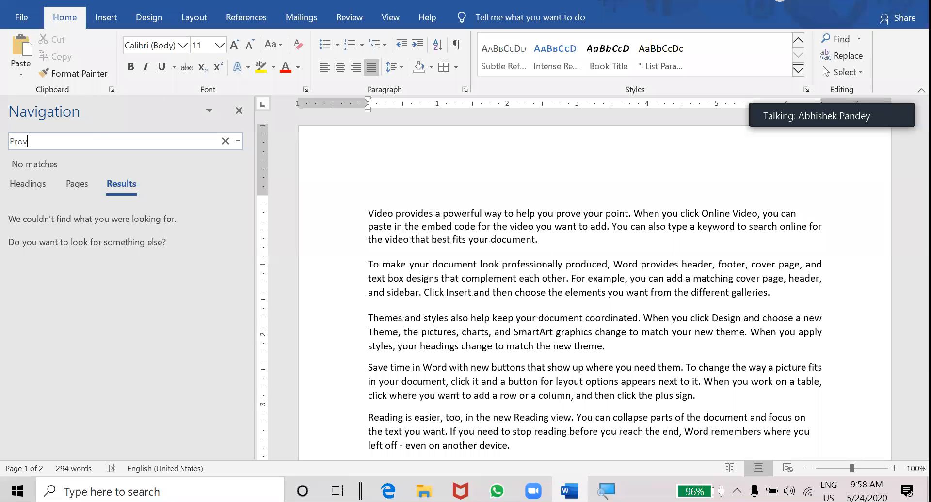
type("e")
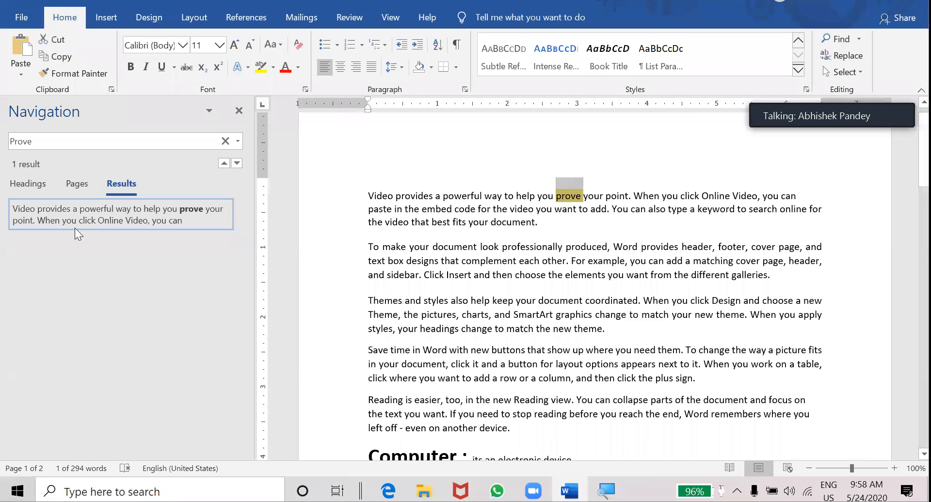
left_click(74, 209)
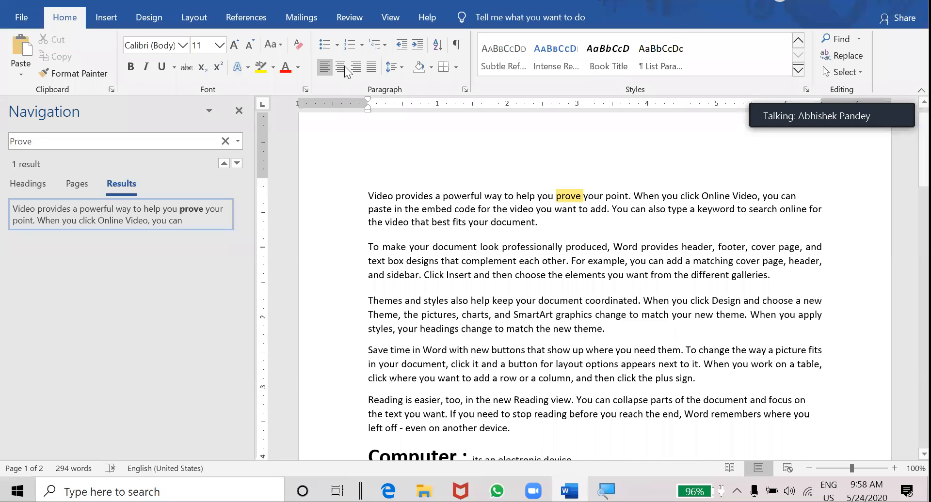
- Replace all occurrences of "Prove" with "Abhiyantriki" and close the replacement dialog
key("ctrl+h")
type("Abhiyantriki")
left_click(505, 154)
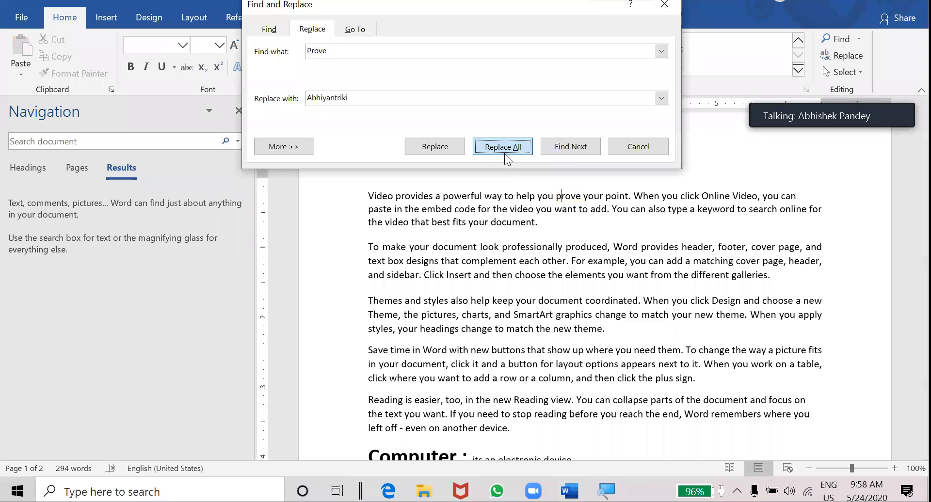
left_click(470, 276)
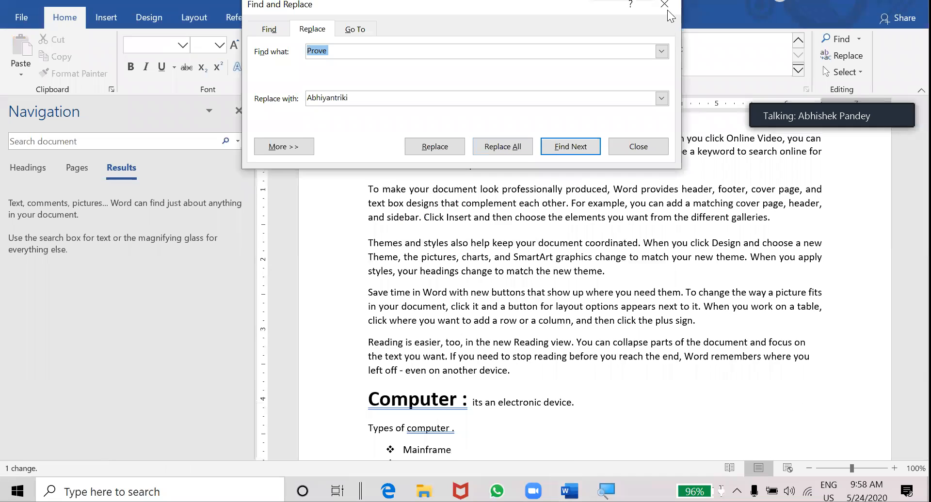
key("Escape")
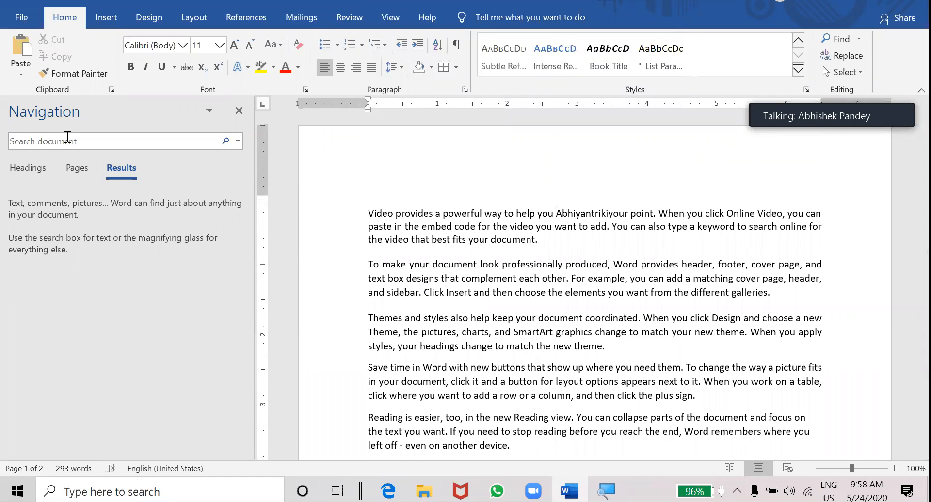
- Search the document for "abhiyantriki" to check the replaced word in the first paragraph
left_click(835, 38)
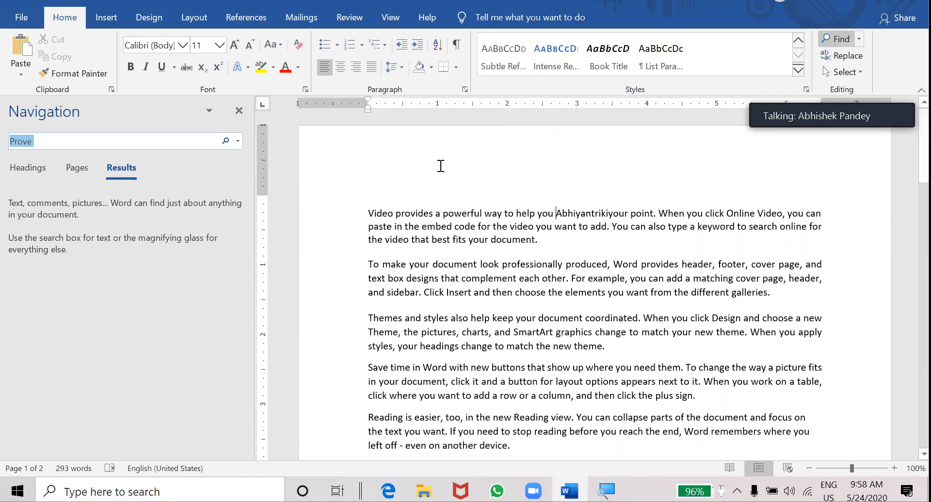
type("abhiyantriki")
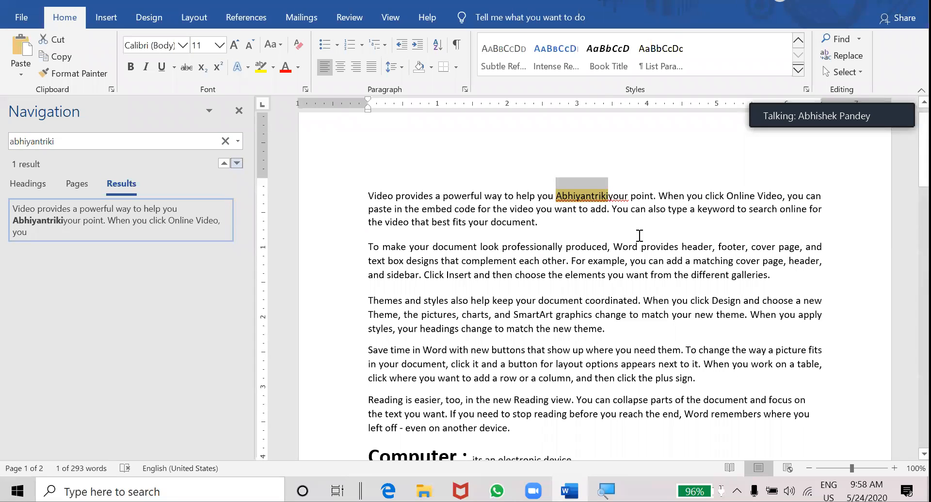
left_click(558, 291)
- Copy the word "Insert" from the sub-list under Word in the MS Office list
scroll(557, 295, "down", 5)
scroll(557, 295, "down", 10)
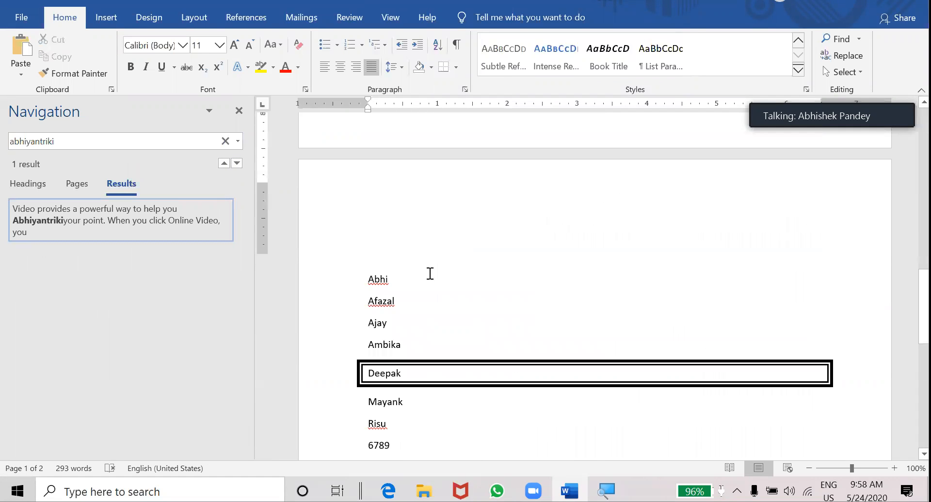
scroll(430, 272, "up", 5)
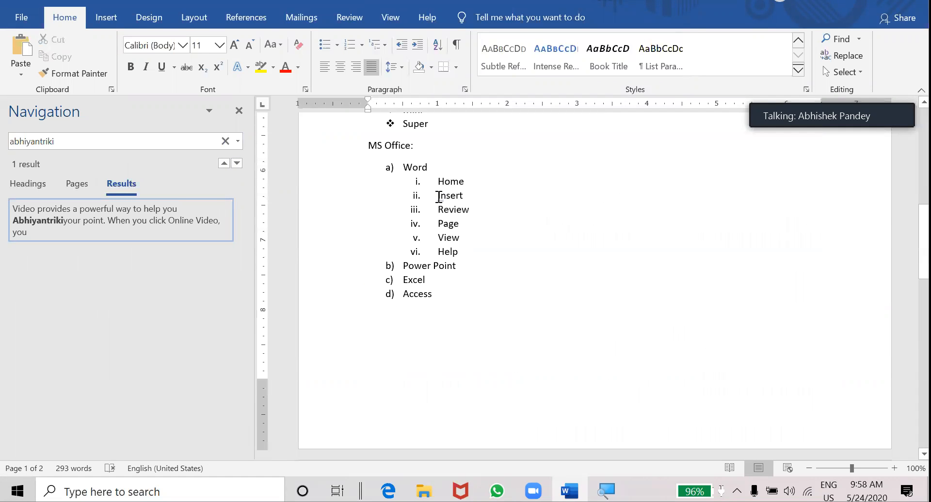
double_click(468, 200)
key("ctrl+c")
left_click(643, 191)
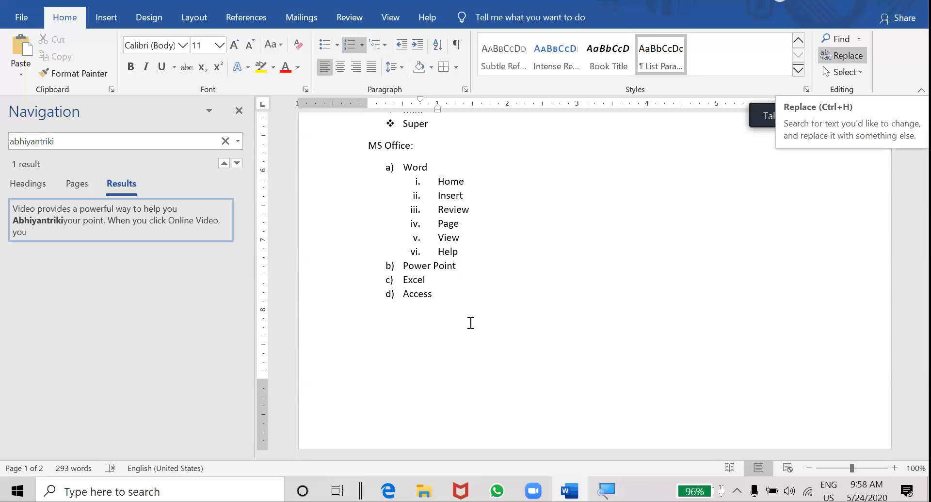
- Add the item "Insert" below Excel in the MS Office list, followed by an empty item
left_click(450, 278)
key("Return")
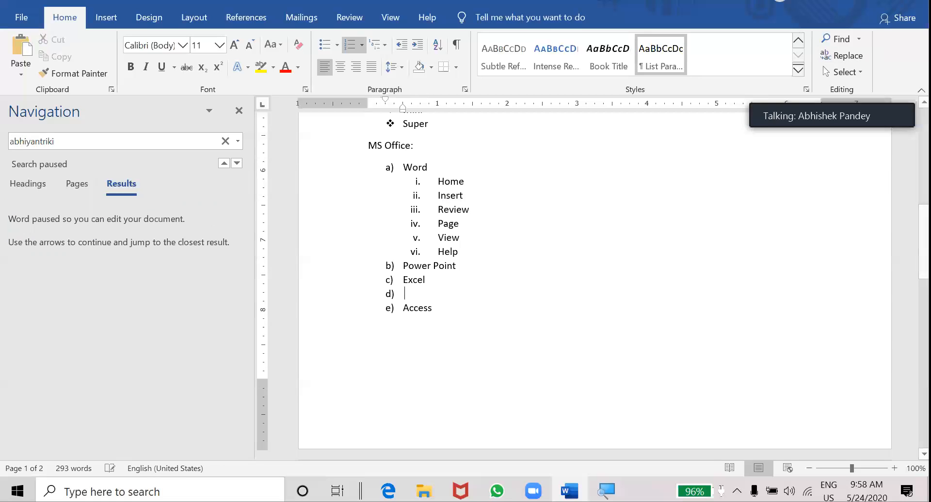
type("inert")
key("Return")
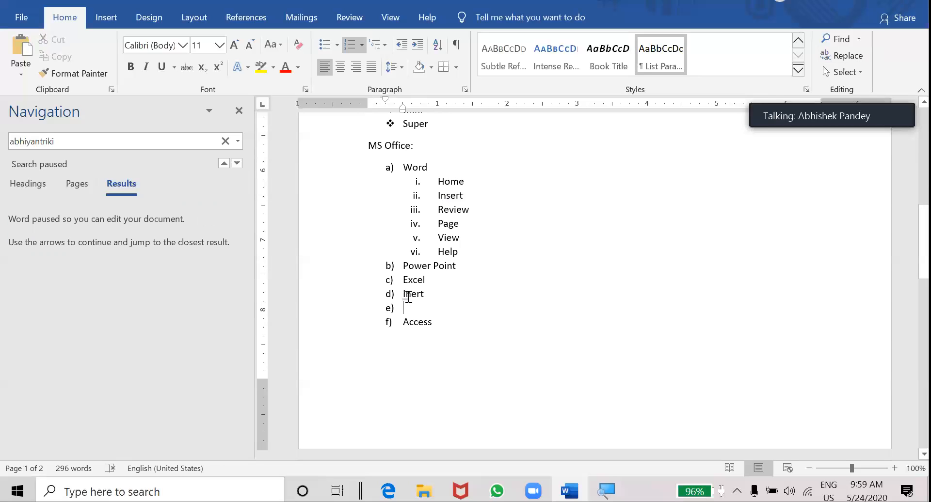
left_click(409, 295)
type("s")
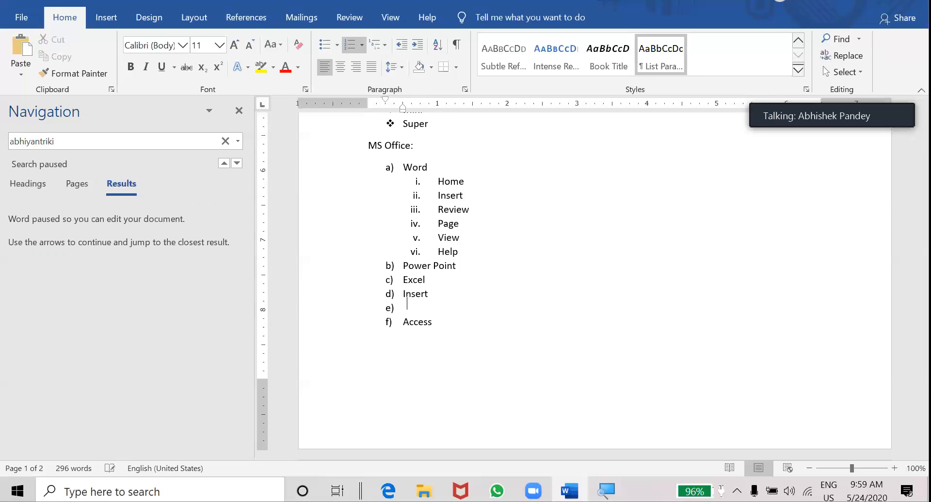
- Paste the copied word "Insert" as a new list item after Access
key("Down")
key("Down")
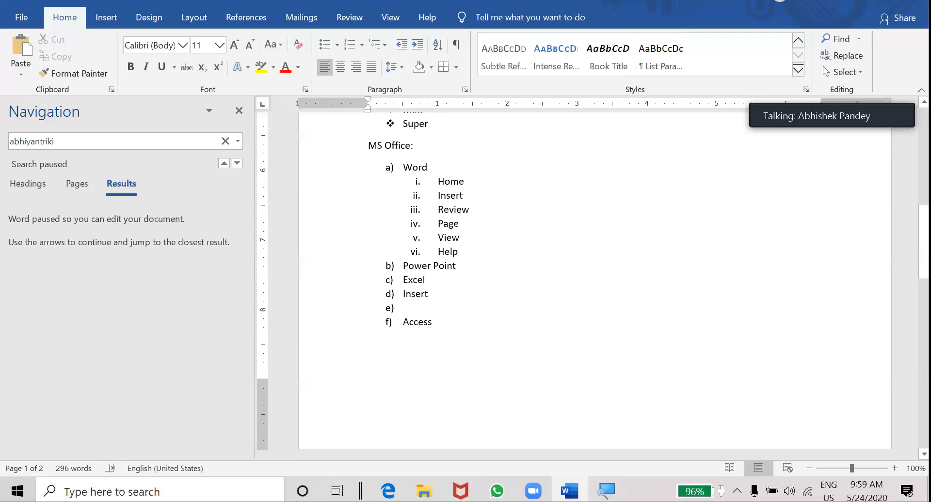
key("Return")
key("ctrl+v")
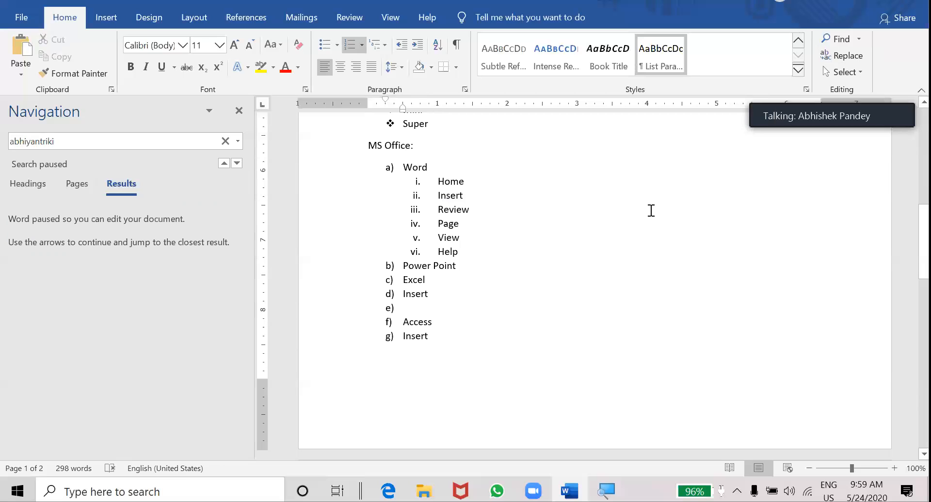
- Replace every "insert" in the document with "insert row"
left_click(843, 57)
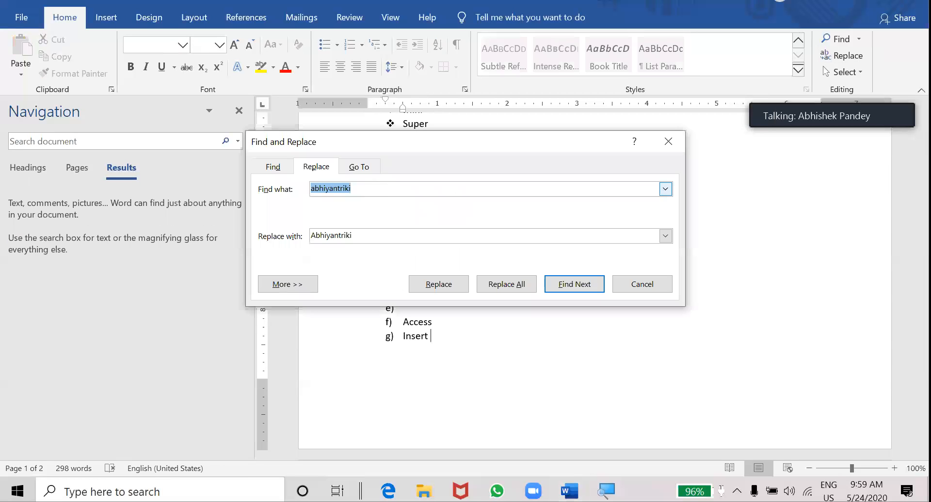
type("insert")
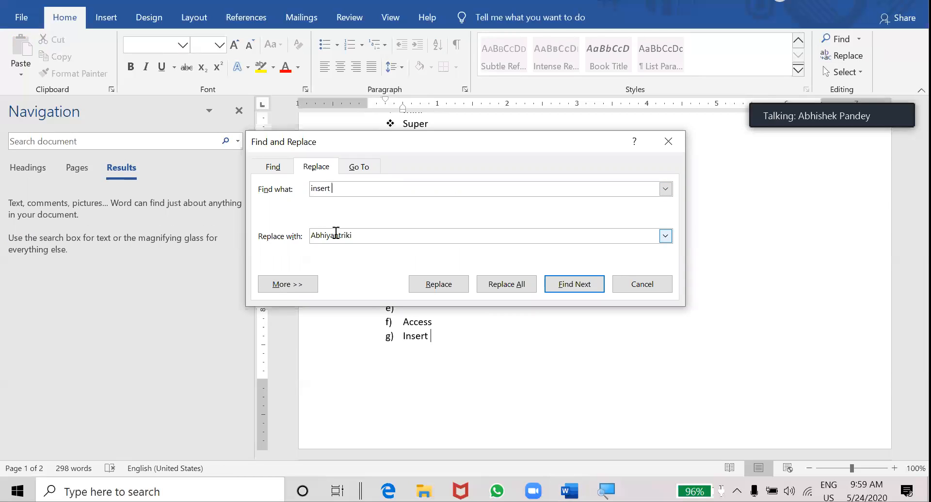
double_click(335, 235)
type("insert row")
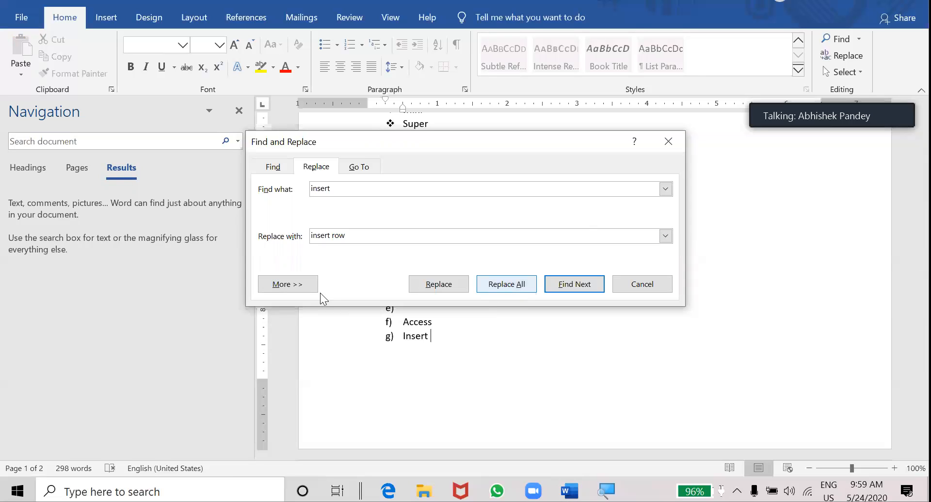
left_click(522, 289)
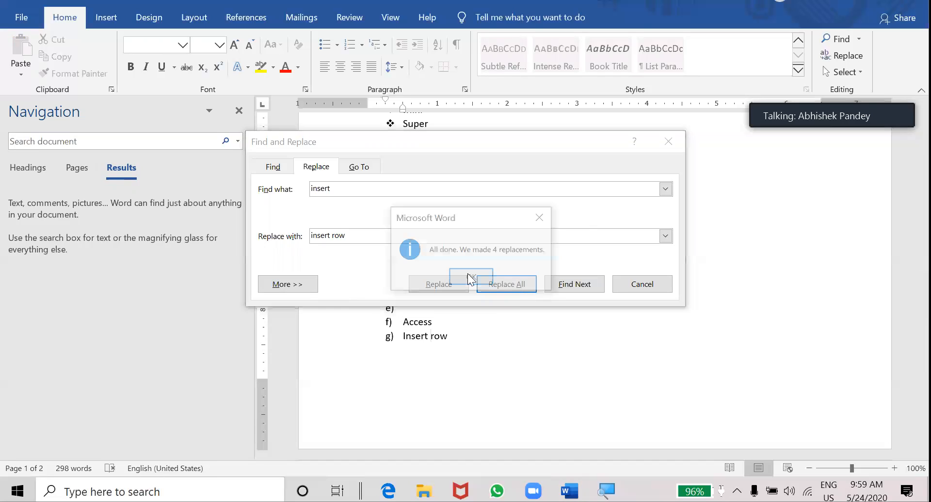
key("Return")
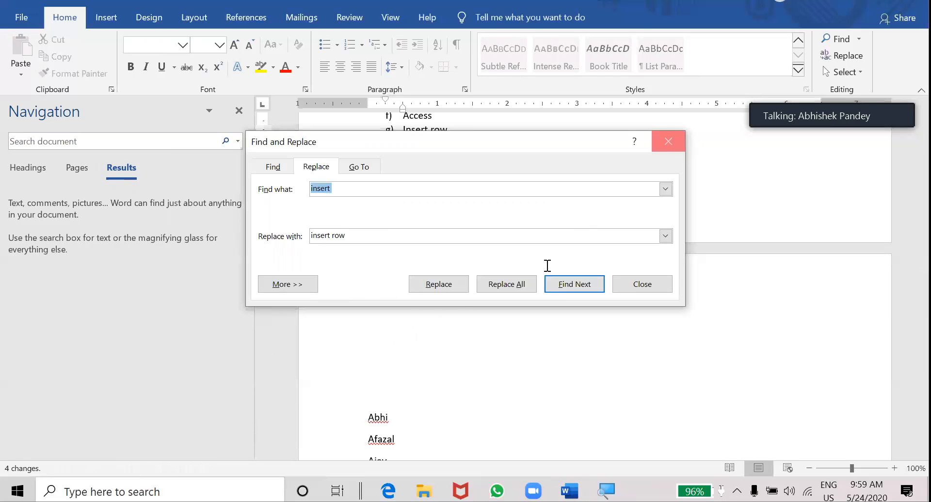
key("Escape")
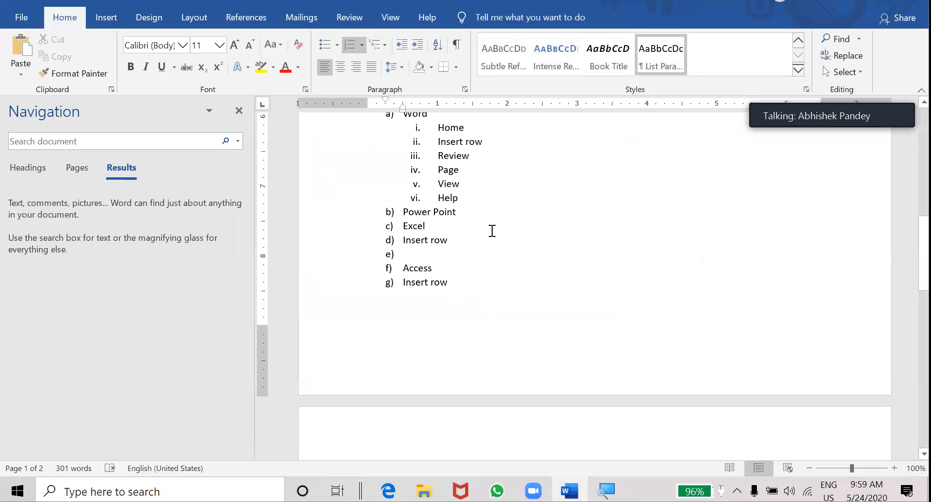
- Copy the first paragraph, beginning "Video provides a powerful way", and close the meeting's participants window
scroll(490, 231, "up", 2)
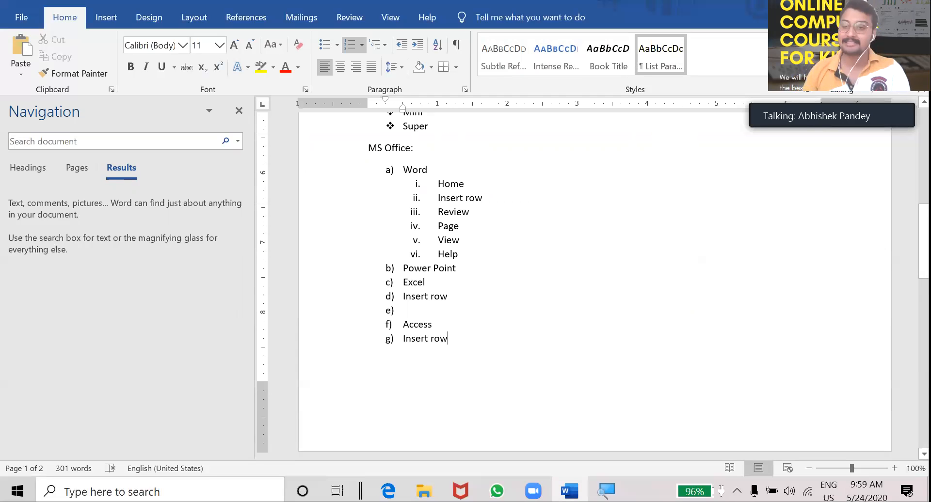
scroll(471, 237, "up", 15)
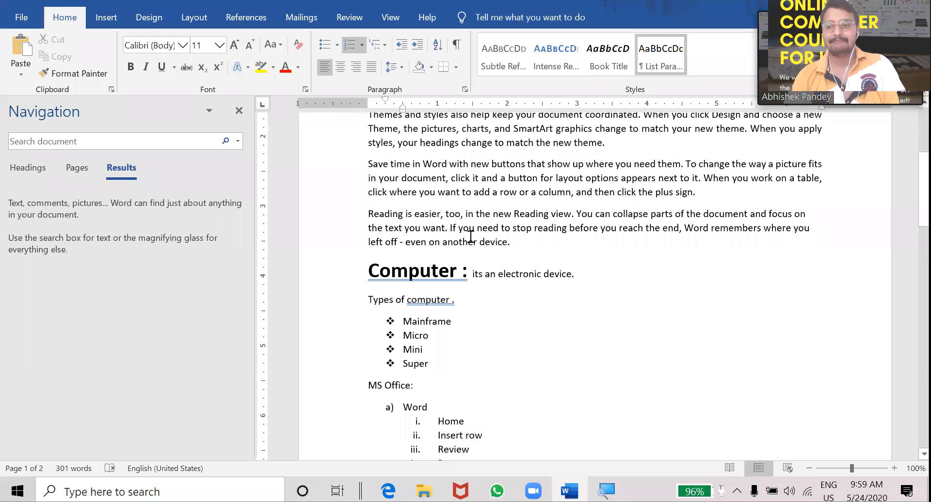
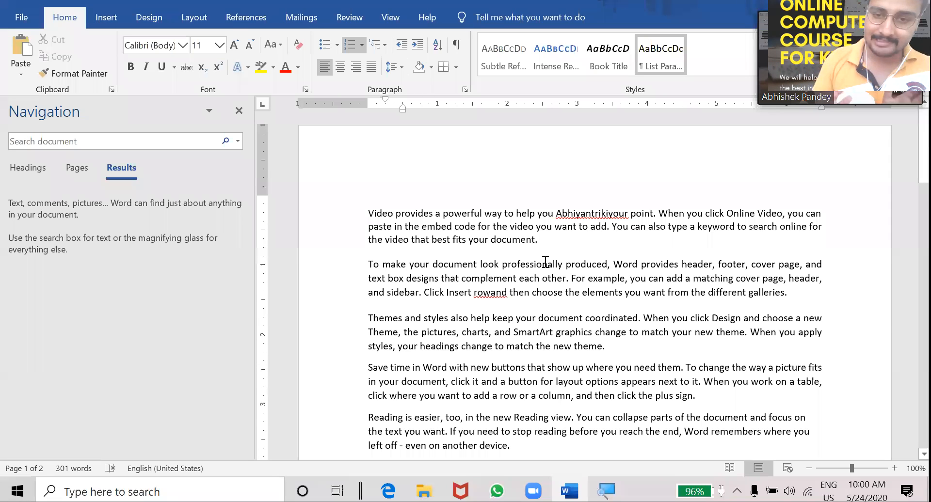
left_click_drag(540, 240, 373, 214)
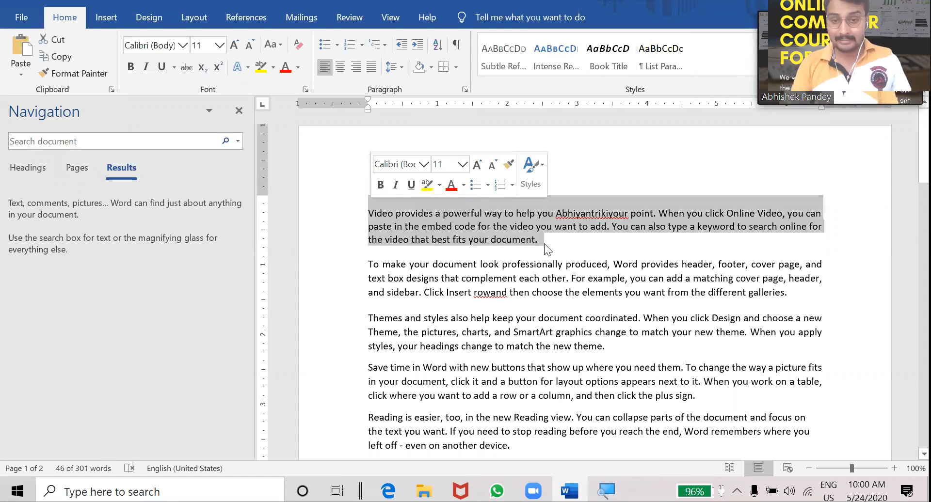
right_click(489, 228)
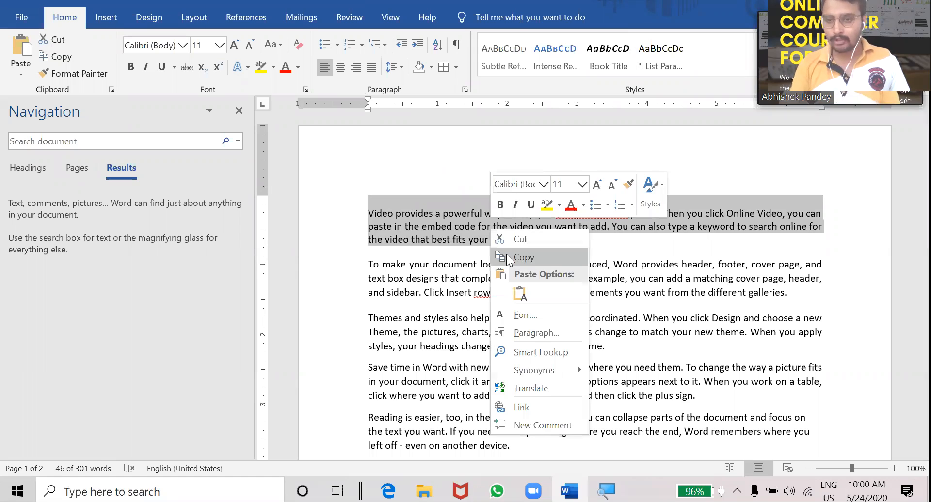
left_click(506, 257)
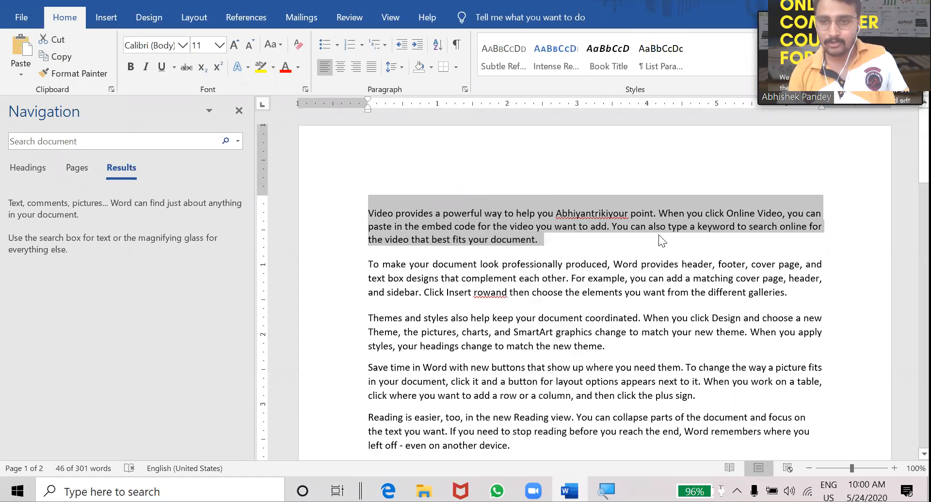
key("alt+Tab")
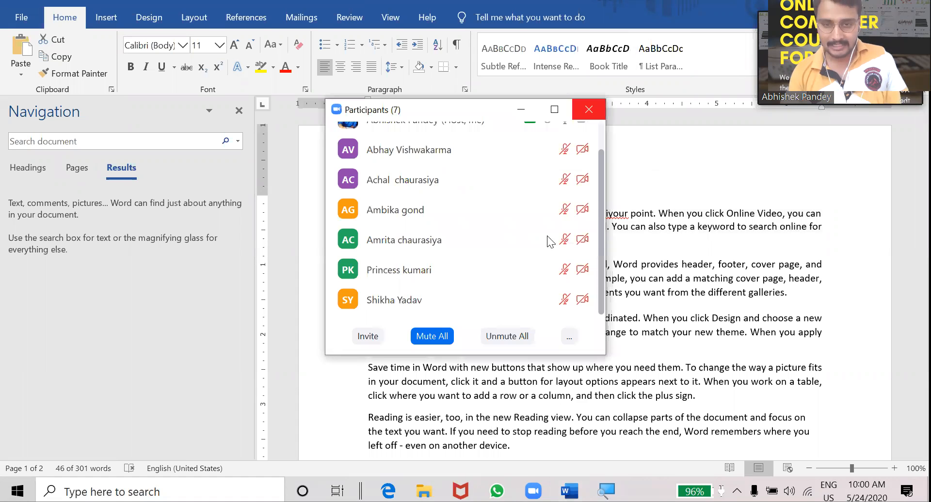
left_click(588, 110)
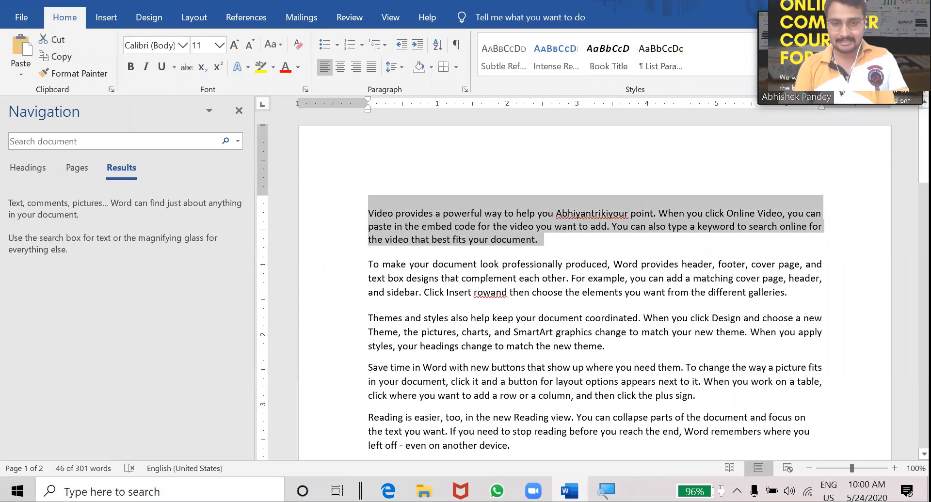
- Split the second paragraph after "prod" and paste the copied paragraph four times at the break
left_click(581, 264)
key("Return")
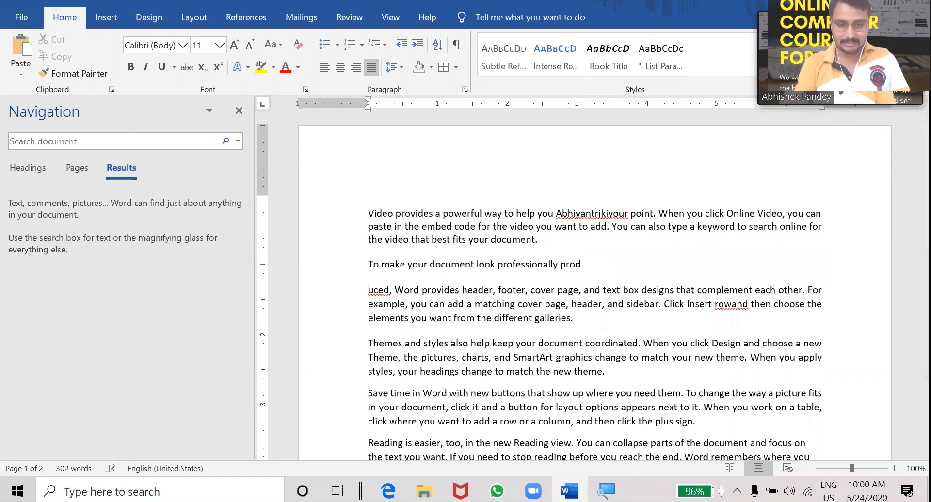
key("ctrl+v")
key("ctrl+v")
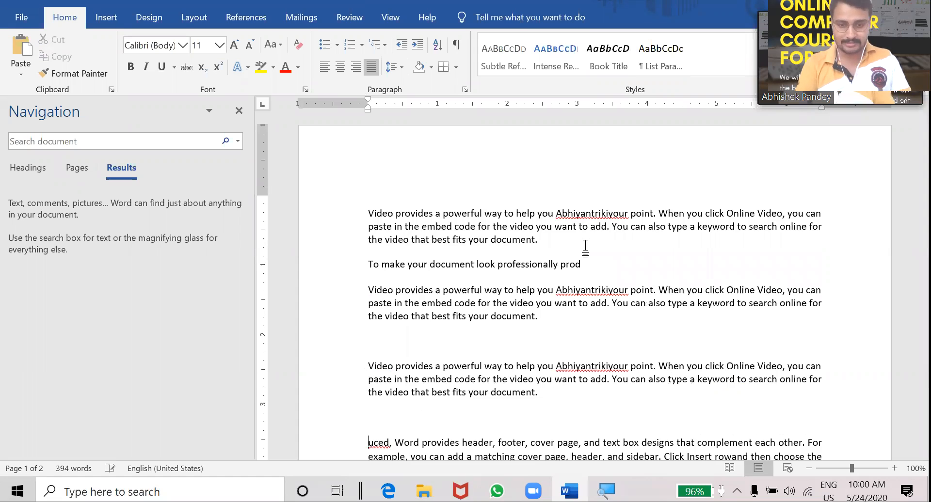
key("ctrl+v")
key("ctrl+v")
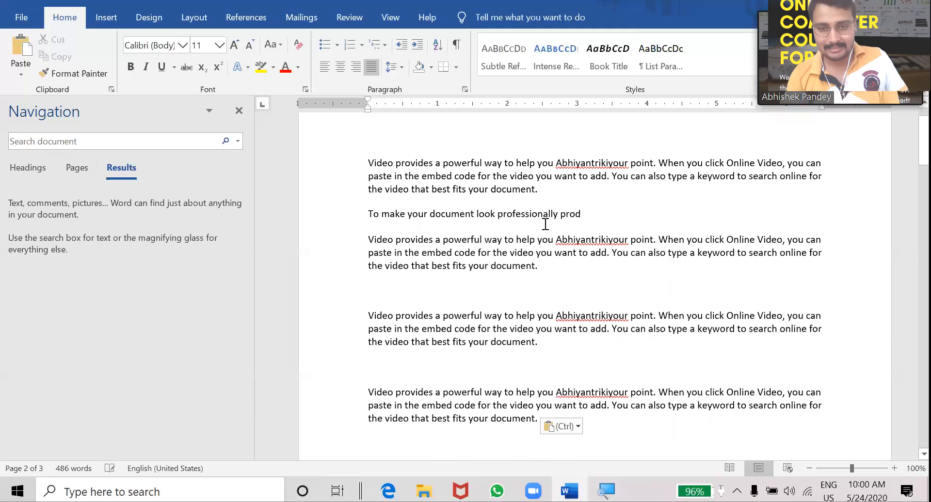
- Paste the copied paragraph at the end of the first paragraph, keeping the source formatting
scroll(582, 271, "up", 1)
right_click(561, 244)
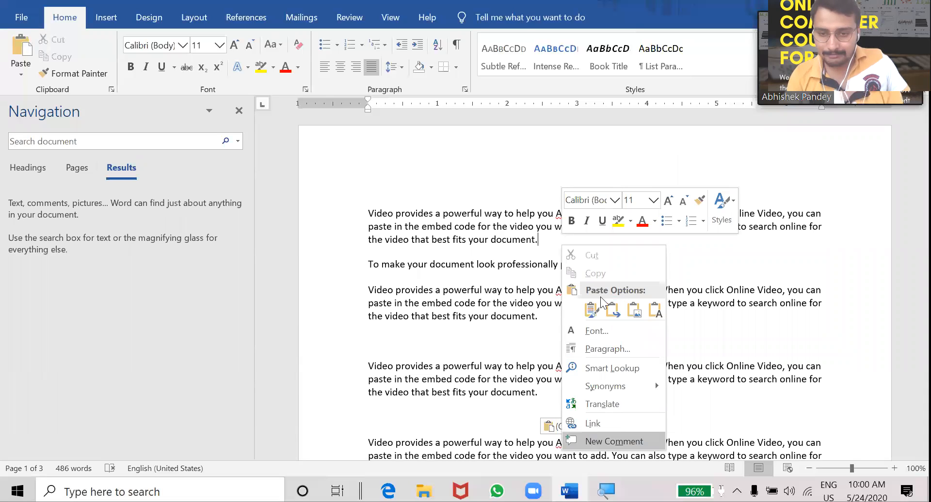
left_click(592, 309)
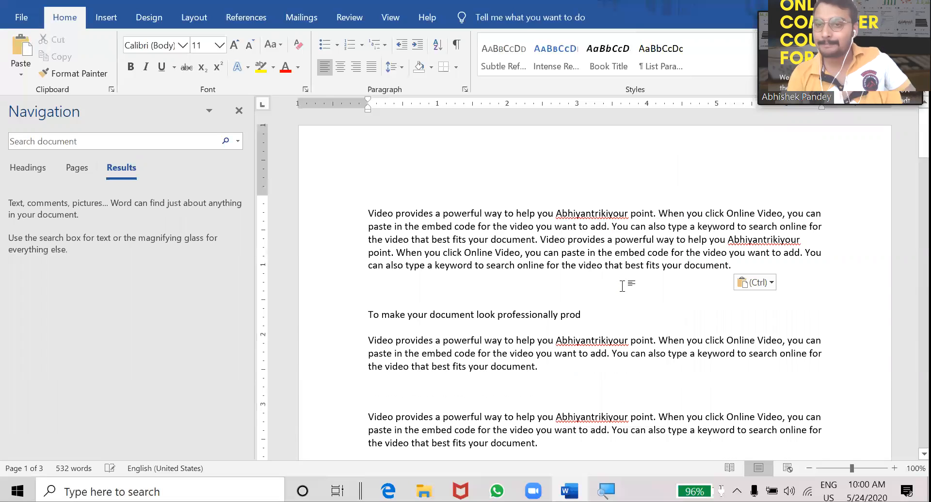
left_click(678, 297)
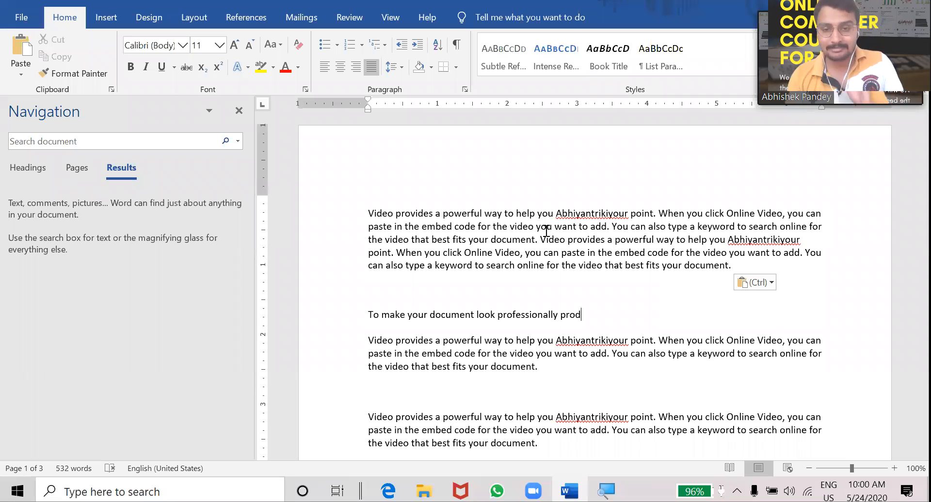
- Add the line "Cut & Paste" below the number 1 at the end of the last page
scroll(583, 346, "down", 10)
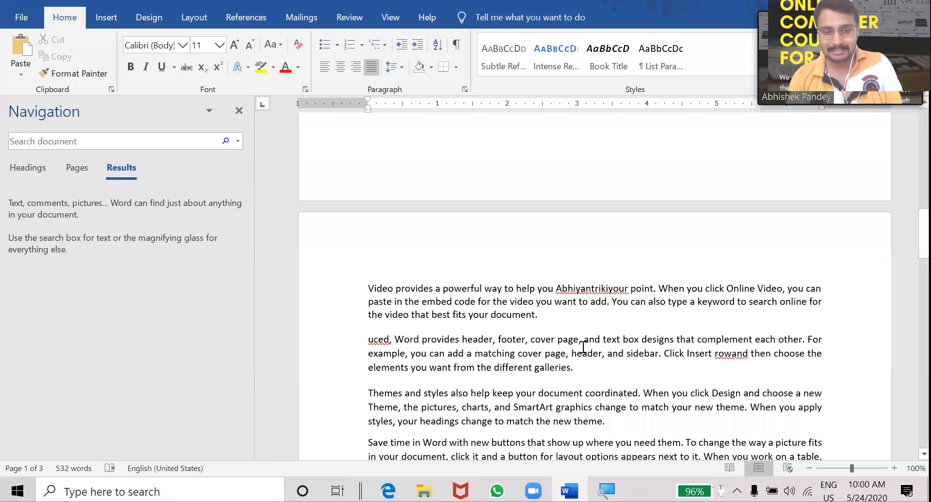
scroll(583, 346, "down", 10)
scroll(392, 204, "down", 3)
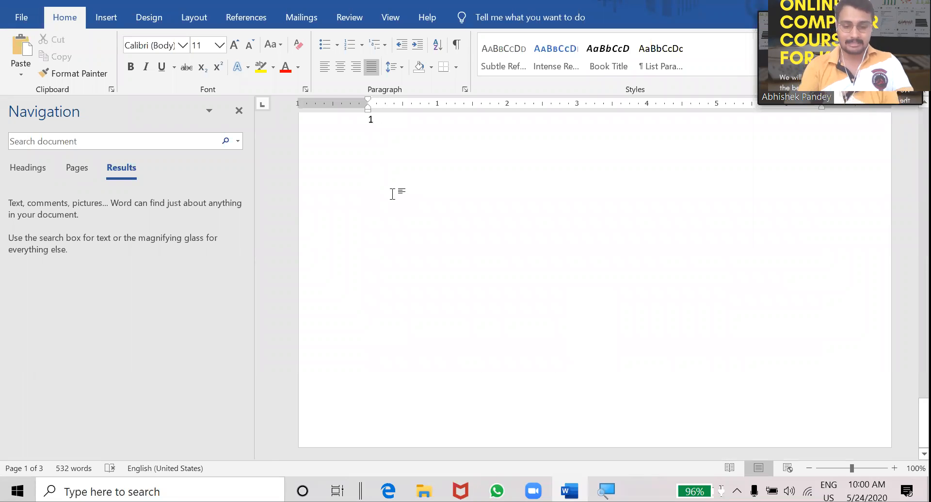
left_click(392, 194)
type("cu")
type("t ")
type("& Paset")
key("BackSpace")
key("BackSpace")
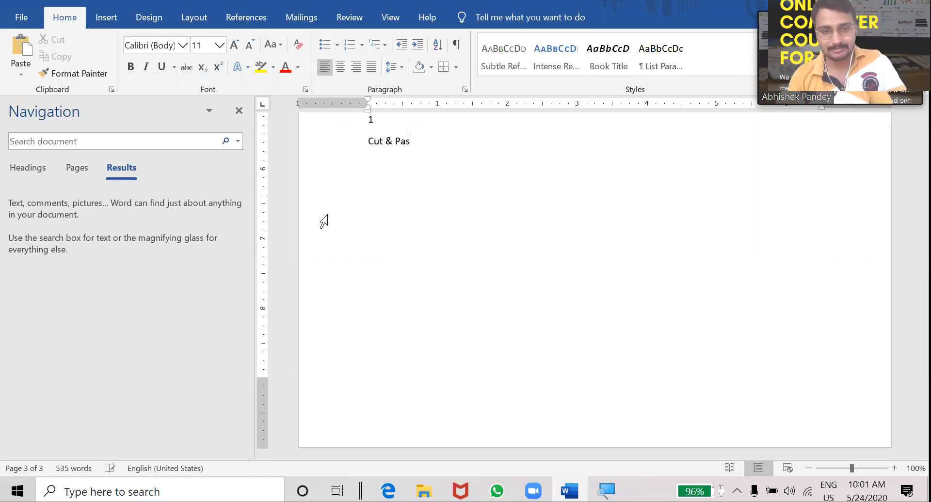
type("te")
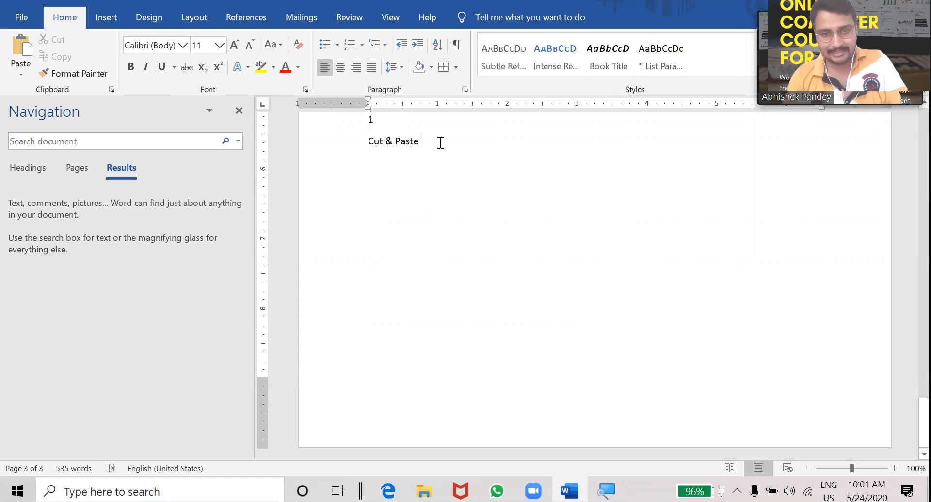
- Move the "Cut & Paste" line to a new line directly below 6789 by cutting and pasting it
triple_click(402, 146)
right_click(408, 153)
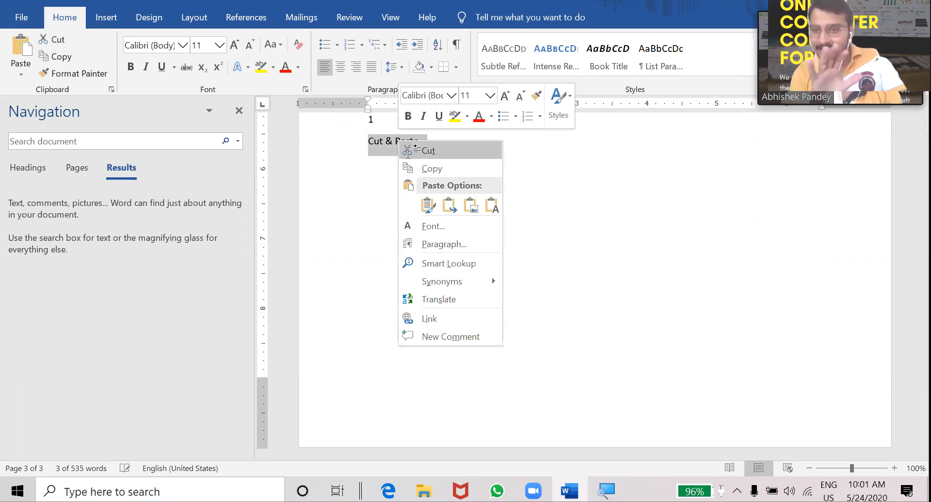
left_click(408, 150)
scroll(403, 214, "up", 5)
key("BackSpace")
left_click(405, 221)
key("Return")
key("ctrl+v")
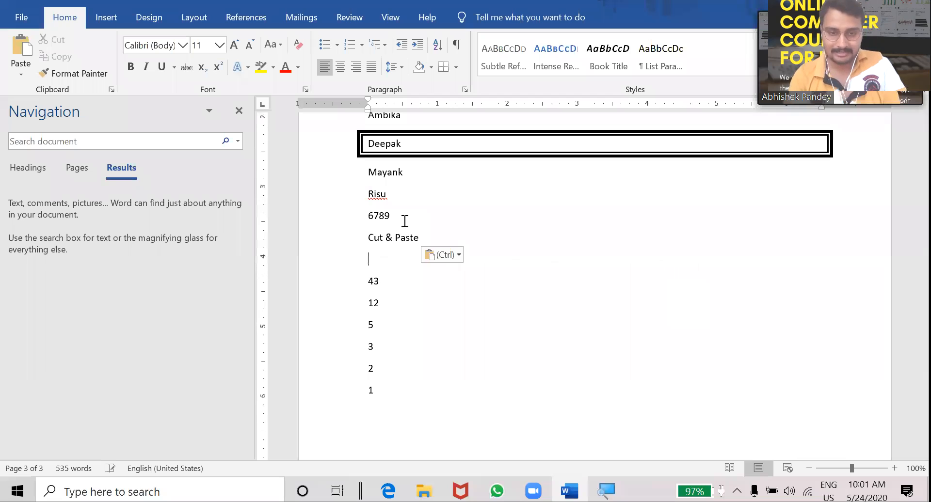
- Paste "Cut & Paste" with source formatting after 43, on the empty line above it, and on the line below it
right_click(476, 289)
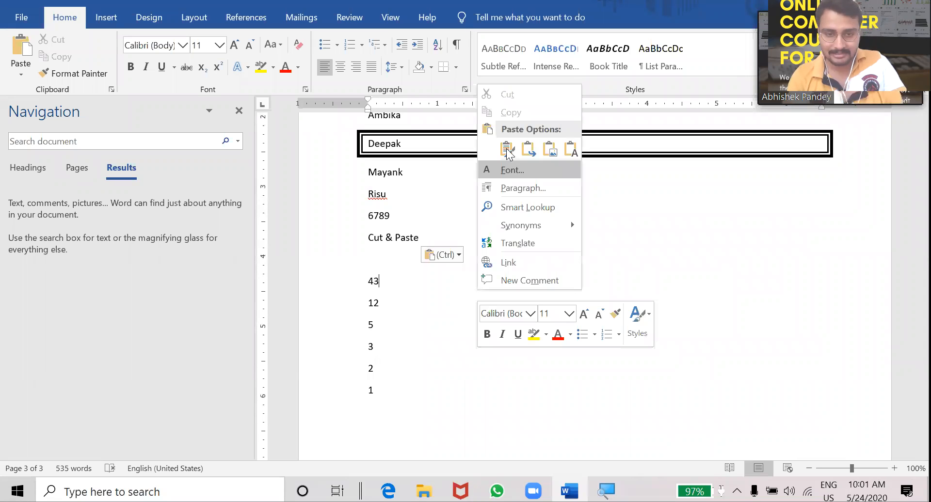
left_click(507, 152)
right_click(498, 263)
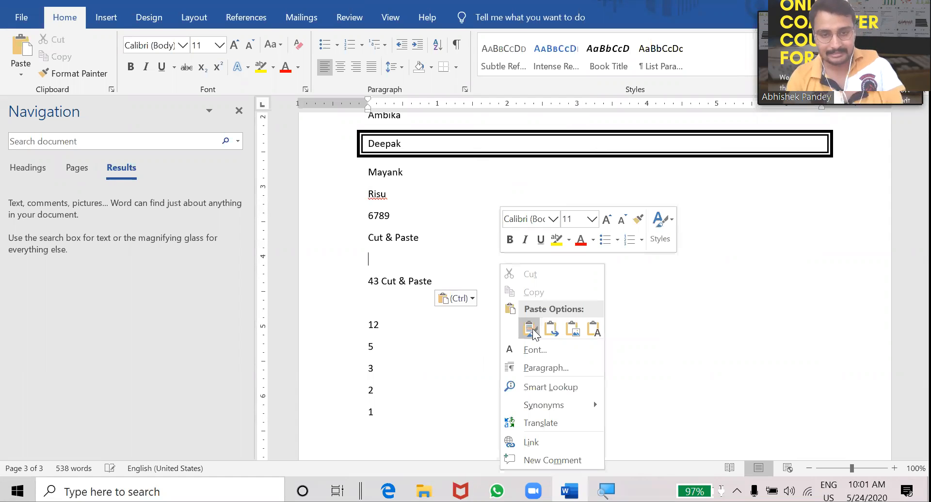
left_click(529, 329)
right_click(533, 335)
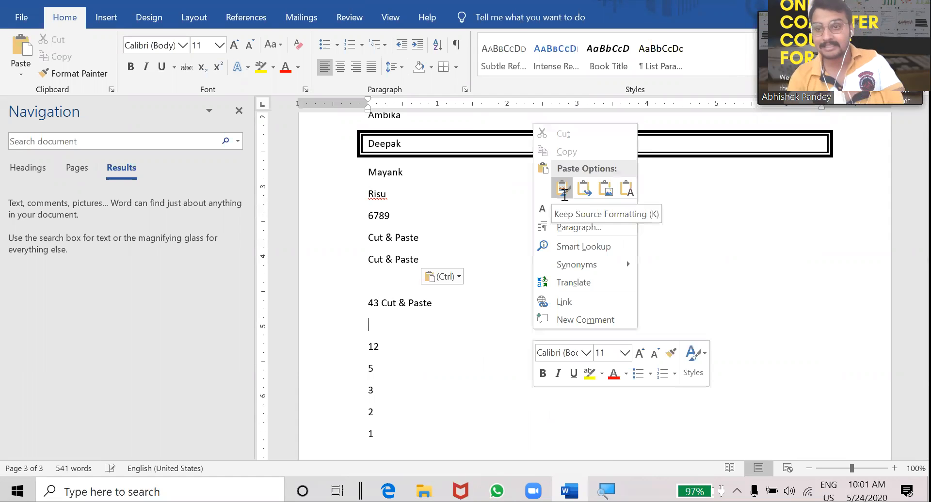
left_click(562, 188)
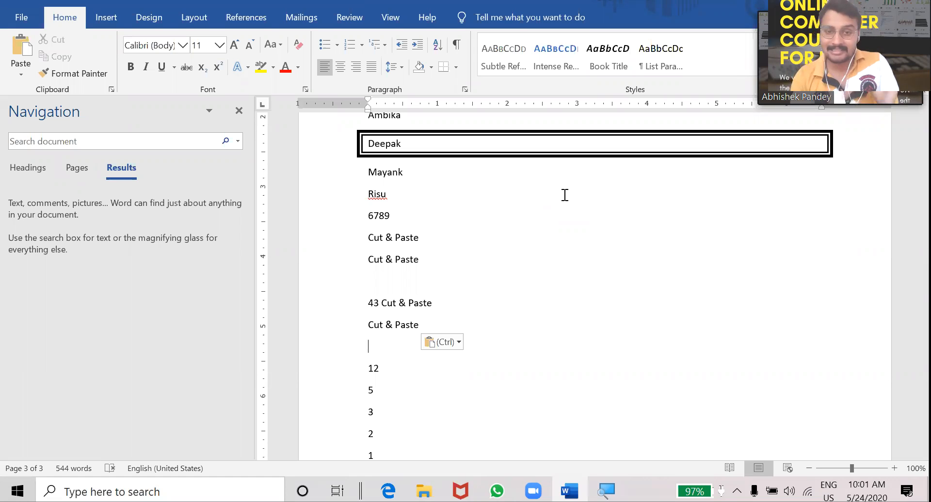
- Dismiss the meeting time-limit notice and justify the empty paragraph below the last "Cut & Paste" line
scroll(564, 195, "up", 20)
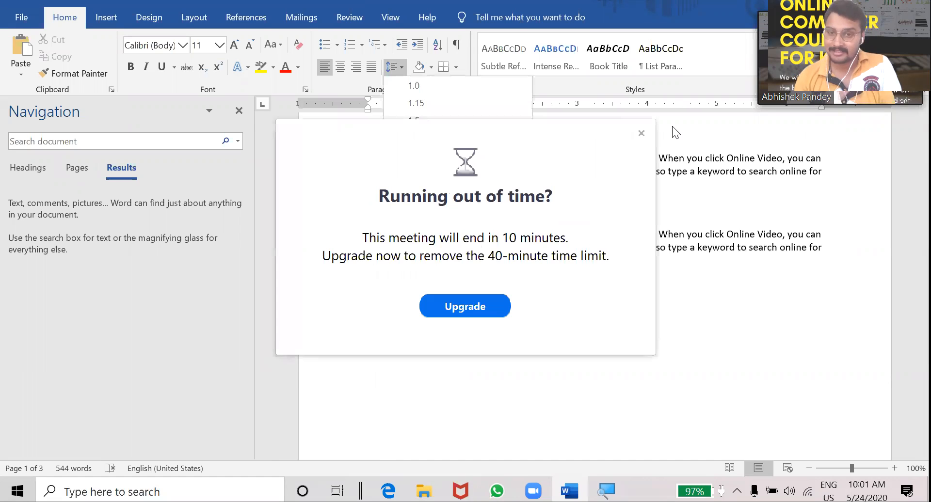
left_click(637, 134)
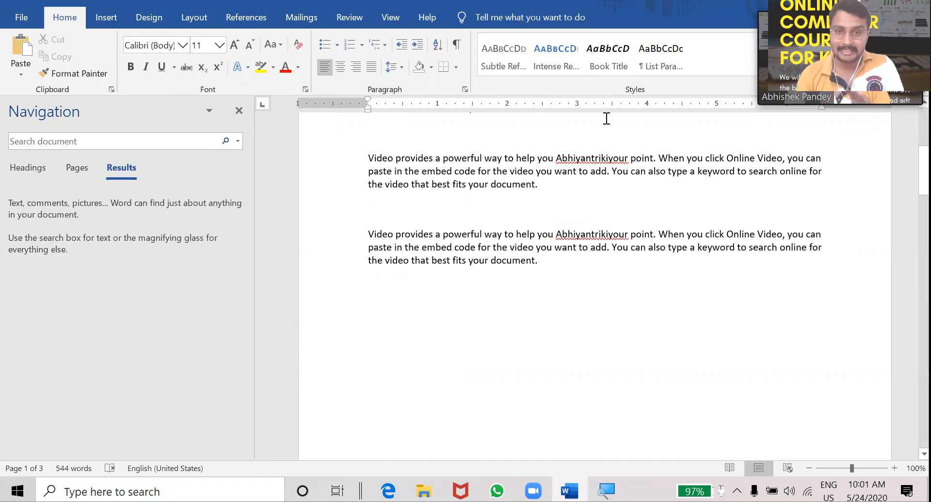
left_click(373, 68)
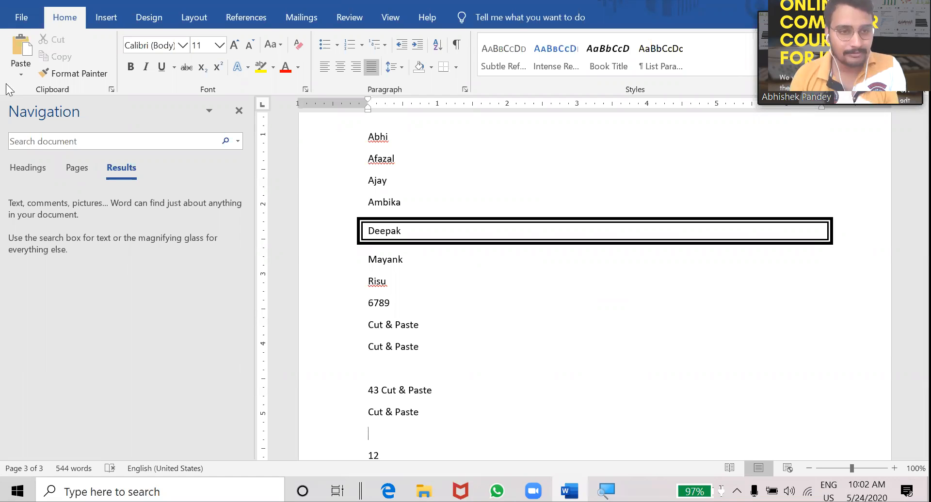
- Display the commands for inserting pages, tables and illustrations, with the start of the document in view
left_click(107, 18)
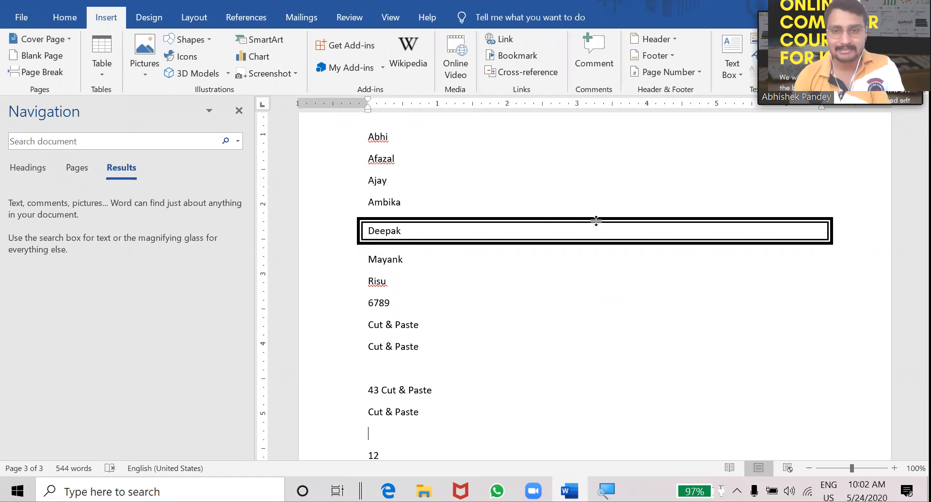
scroll(596, 221, "up", 20)
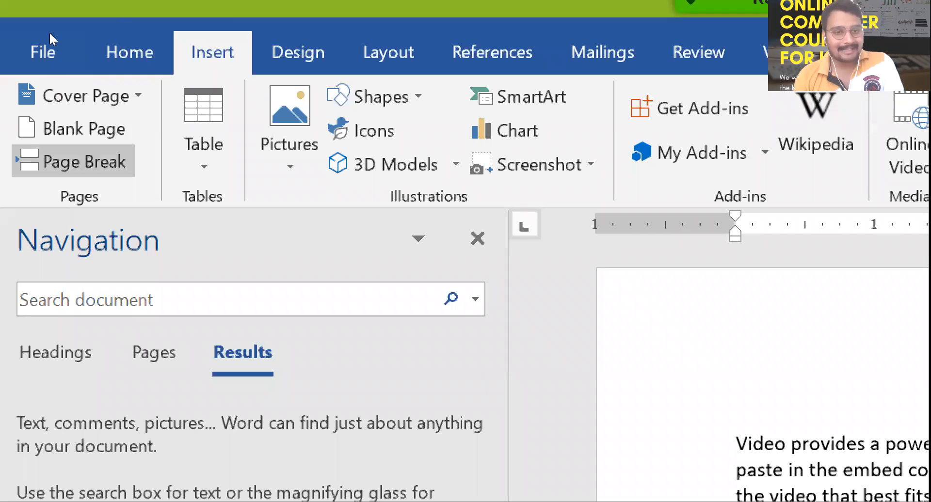
- Look through the built-in cover page designs and close the gallery without choosing one
left_click(81, 96)
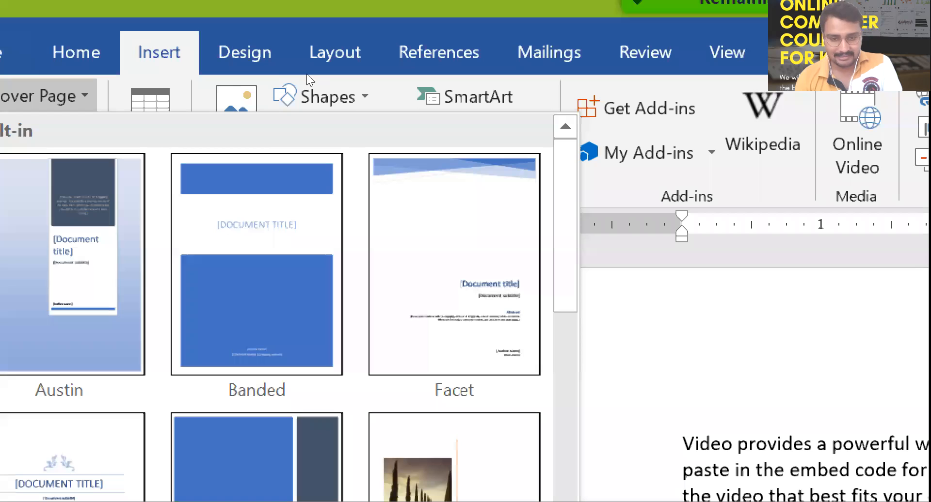
scroll(306, 191, "down", 10)
scroll(310, 220, "up", 10)
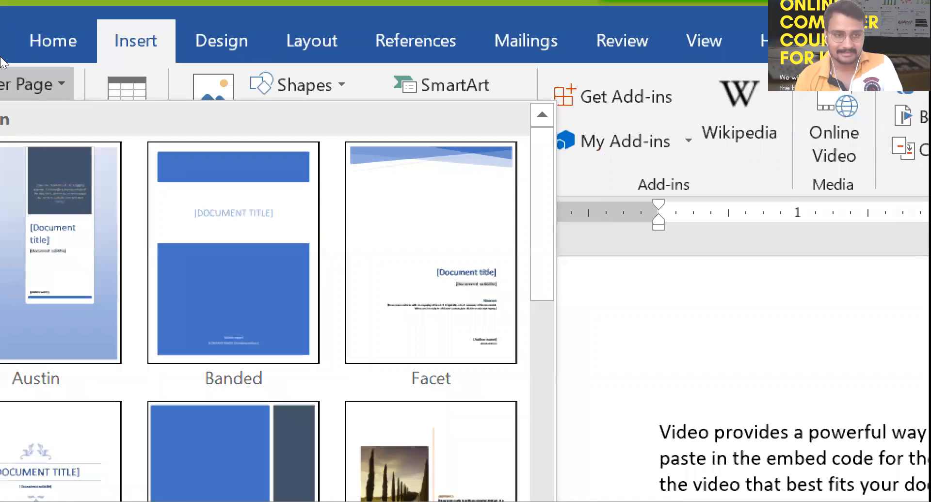
key("Escape")
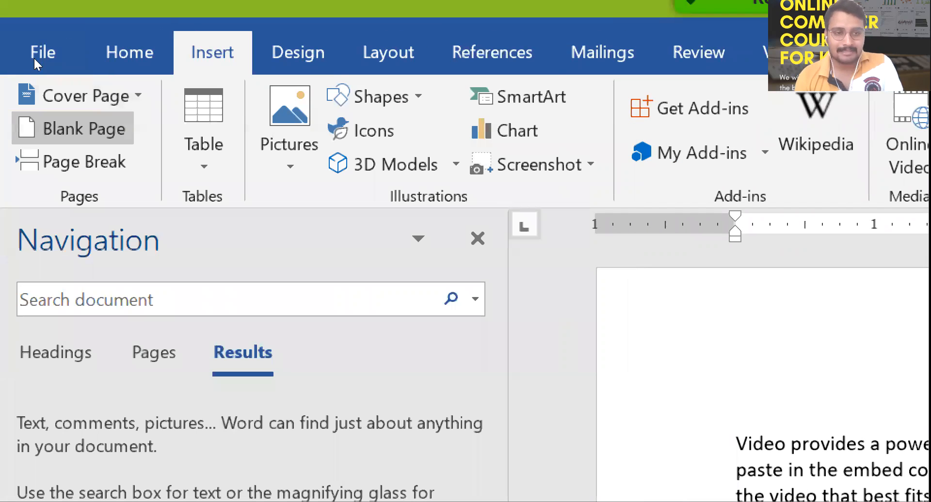
- Examine the insert commands for page breaks, tables, pictures, icons and 3D models, plus the links, header and footer, text and symbol groups
key("Down")
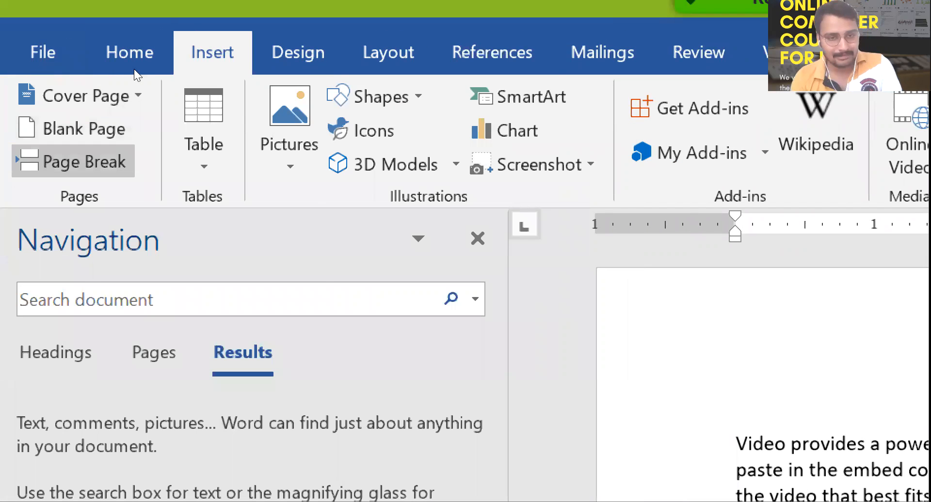
key("Right")
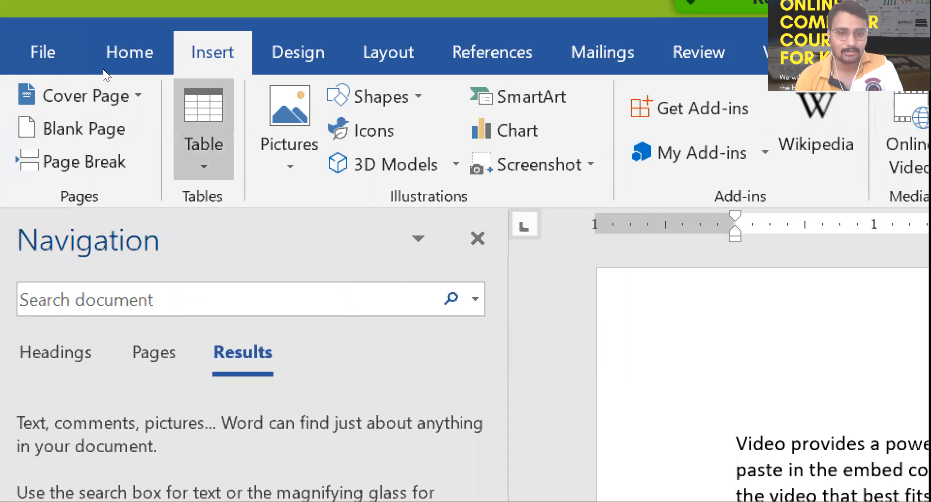
key("Right")
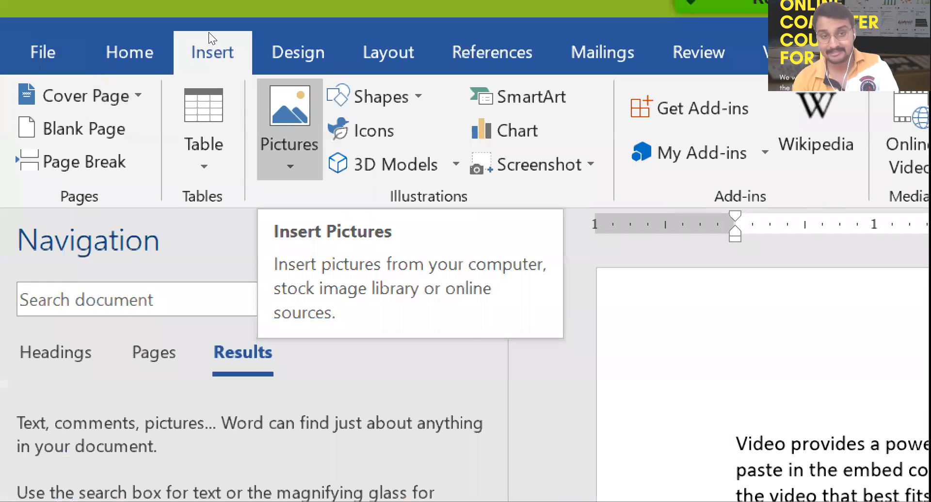
key("Right")
key("Down")
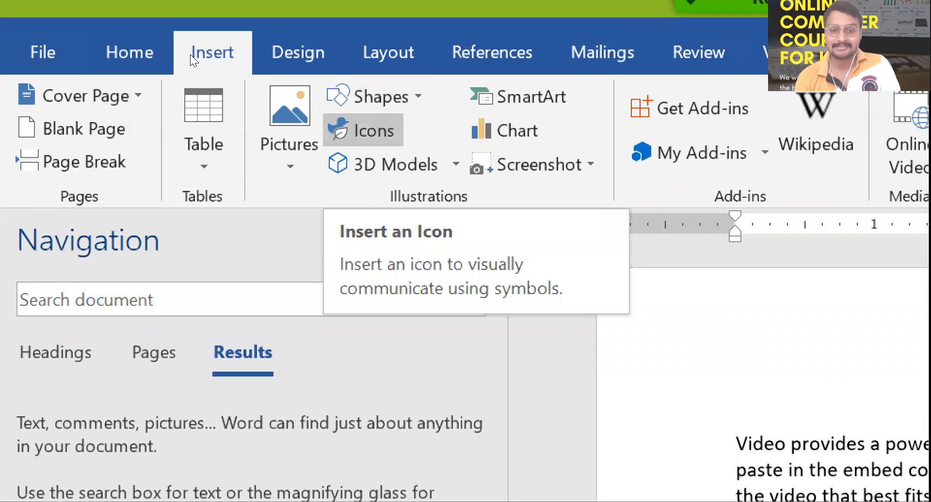
key("Down")
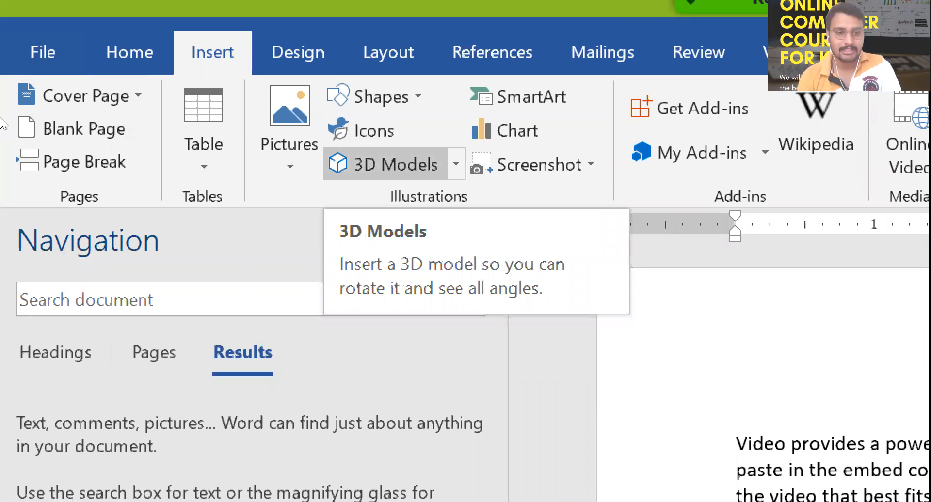
key("Escape")
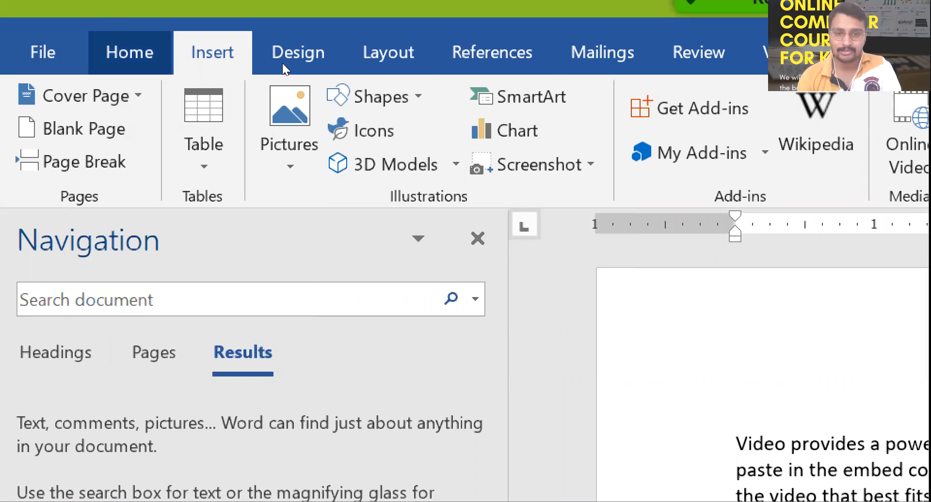
key("Left")
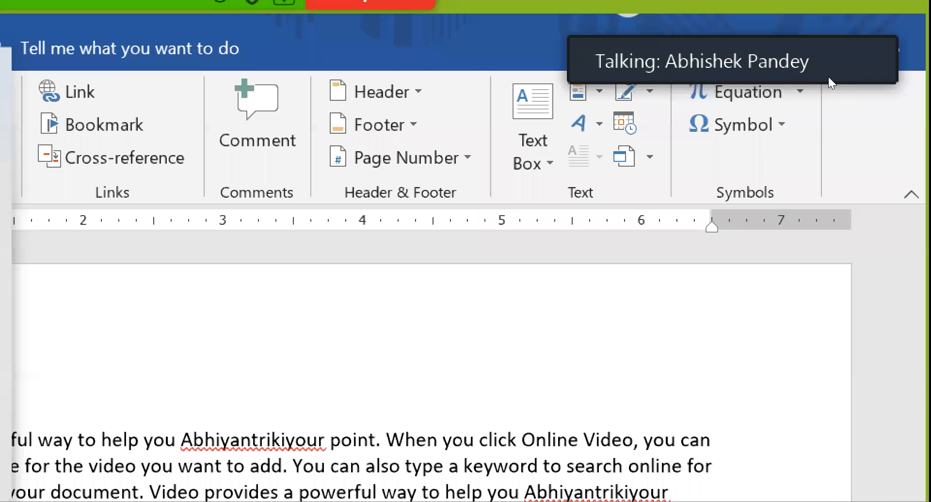
key("Escape")
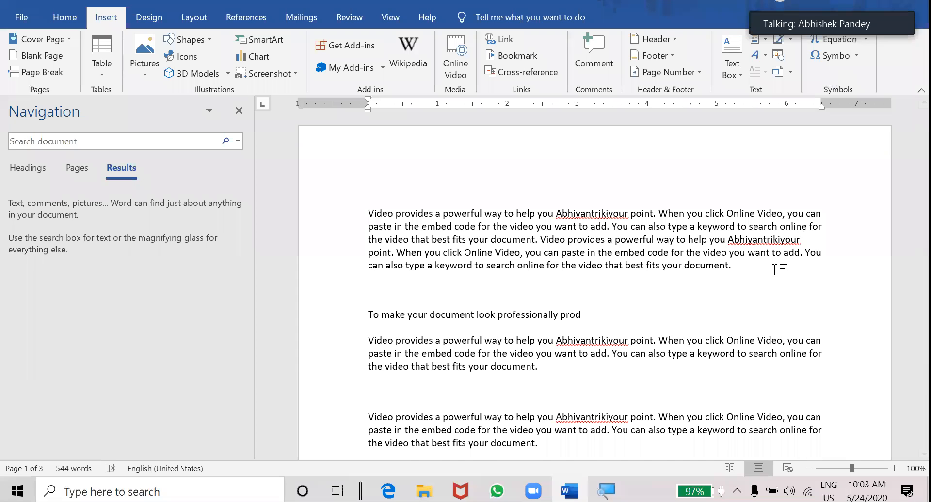
- Start a new paragraph after the lettered list and write "WPS office 70 mb" on the following page
scroll(490, 242, "down", 15)
scroll(489, 243, "up", 5)
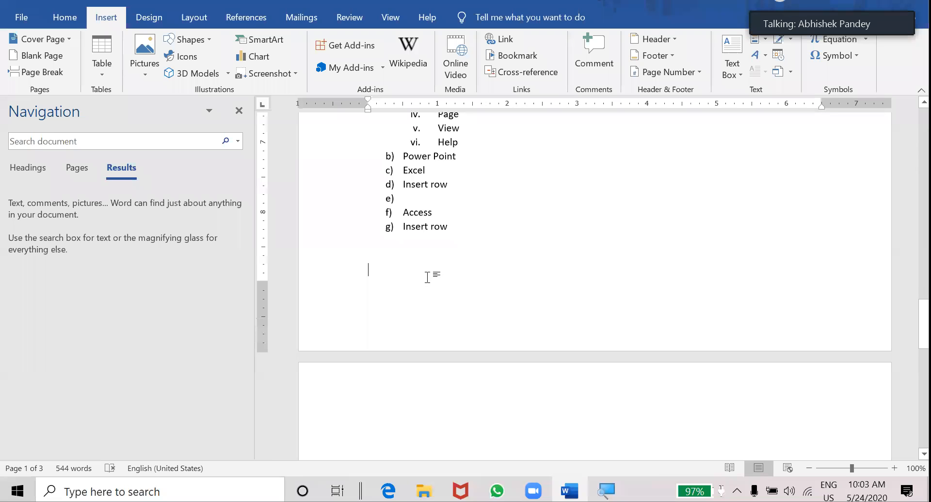
key("Return")
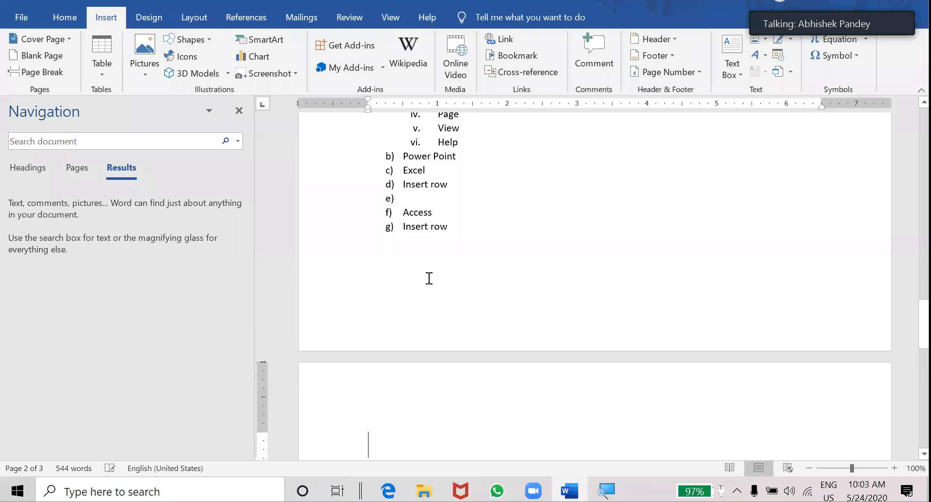
scroll(429, 278, "down", 2)
type("WPS officw")
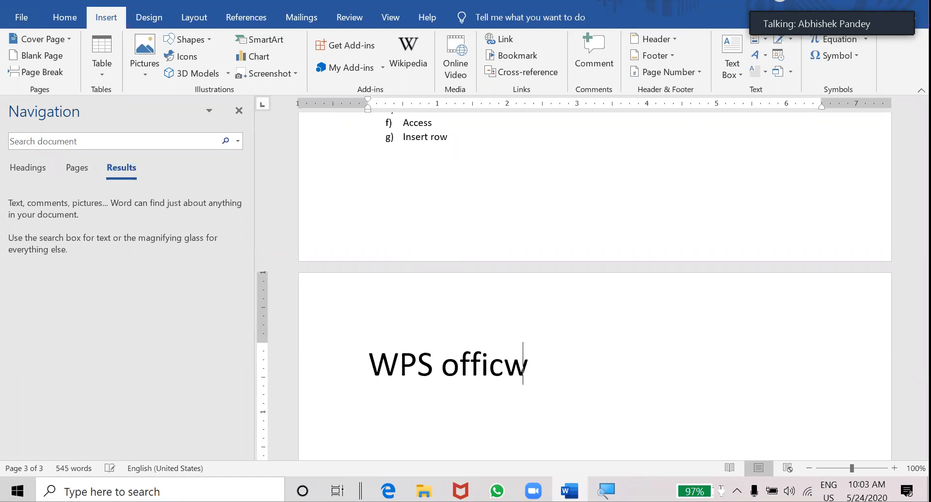
key("BackSpace")
type("e ")
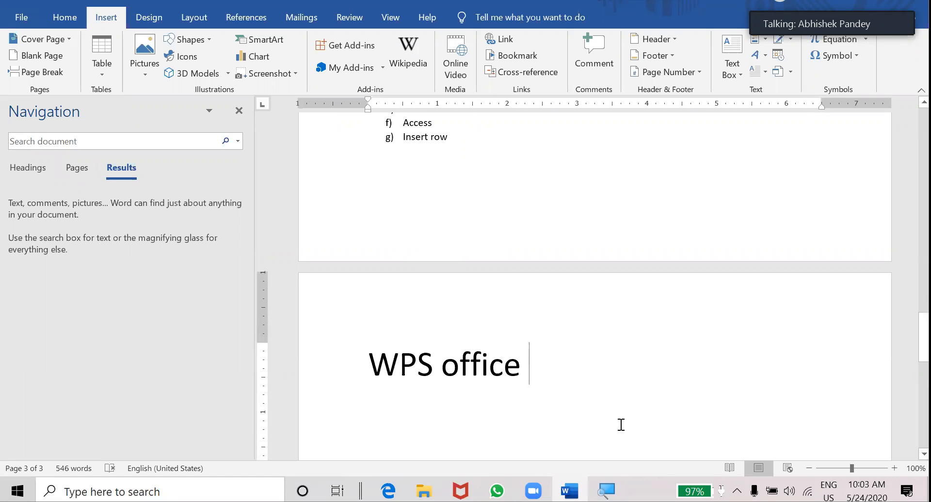
type("70 mb")
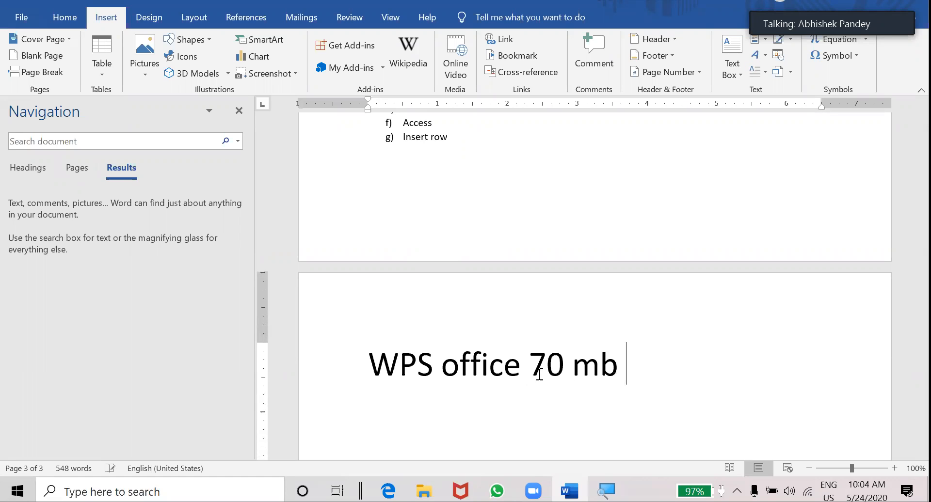
- Insert a dash followed by a right arrow between "WPS office" and "70 mb"
left_click(516, 367)
type("-- ")
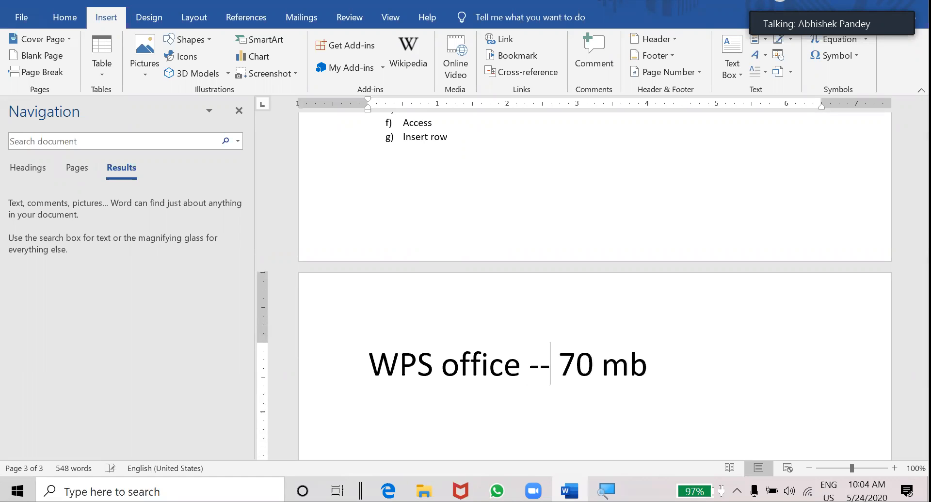
type("-.>")
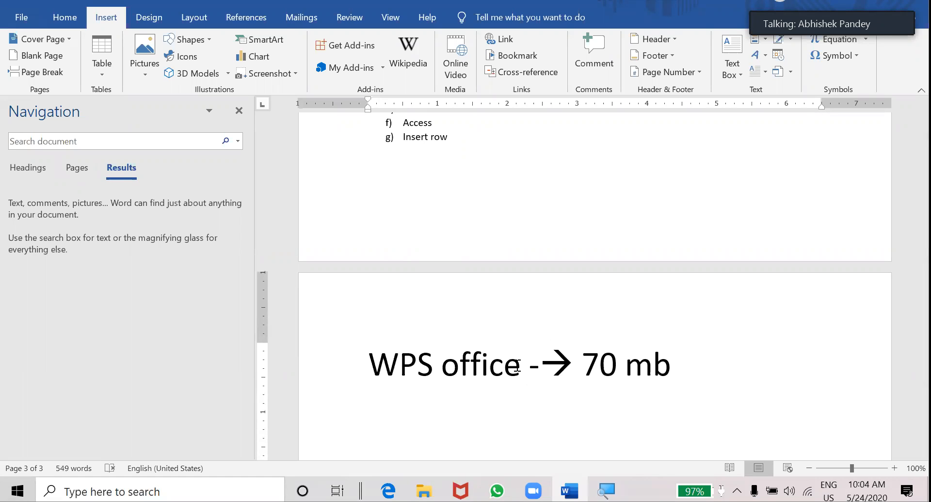
left_click_drag(374, 361, 575, 363)
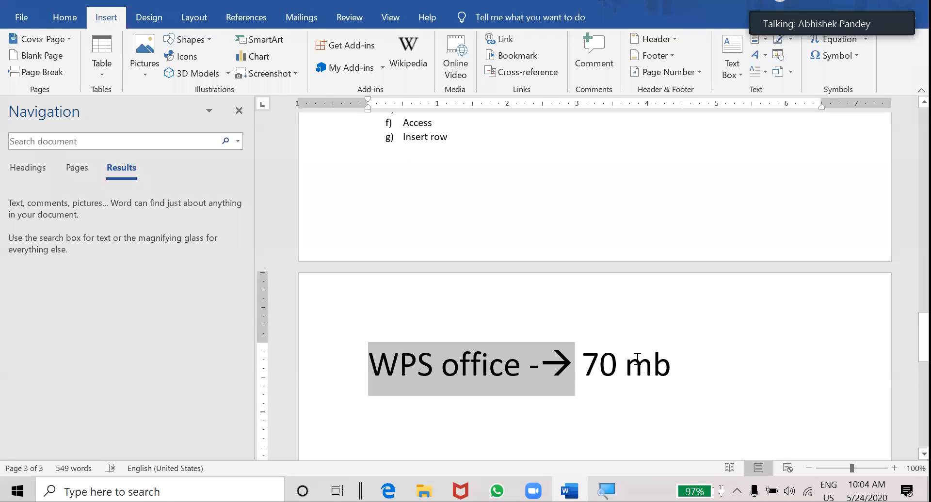
left_click(689, 360)
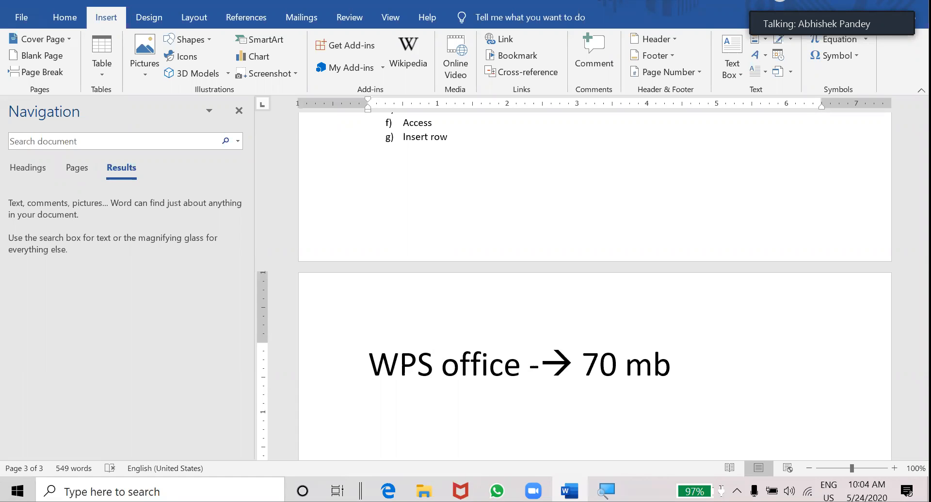
- Check the Zoom meeting's participant list, minimize it, and open the additional meeting options
key("alt+u")
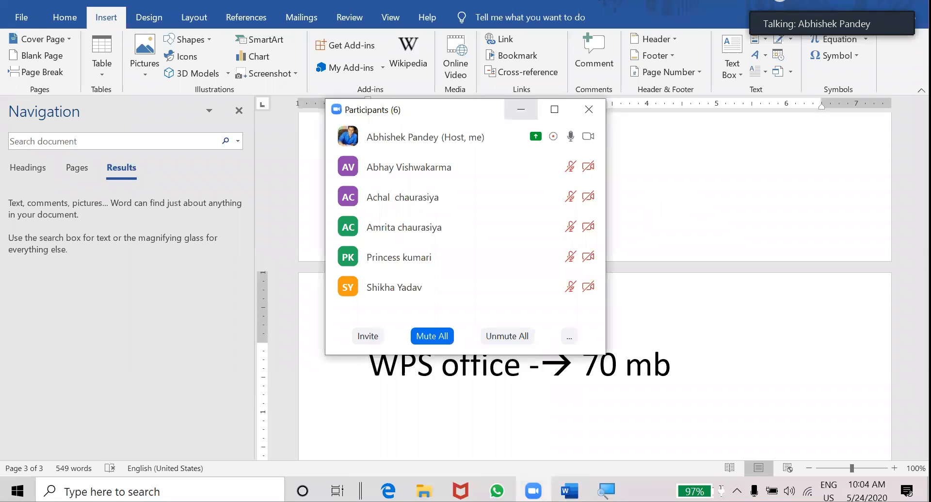
left_click(521, 110)
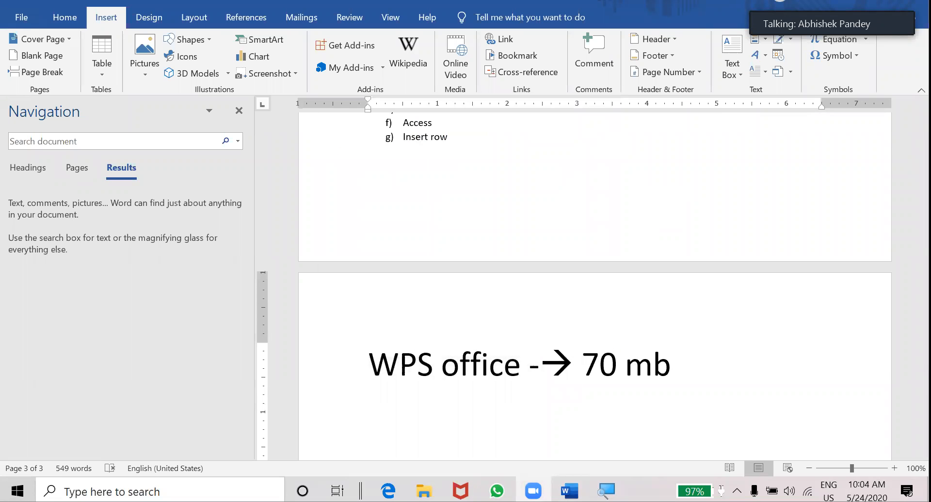
mouse_move(460, 14)
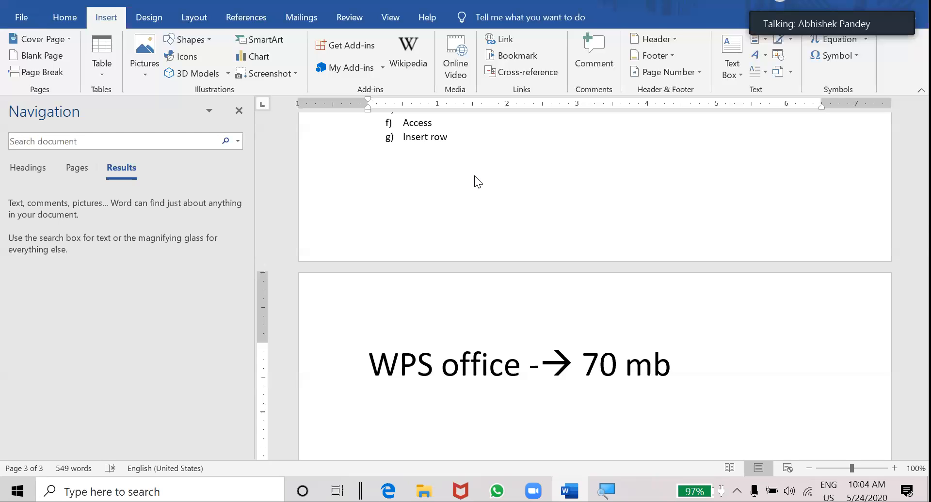
left_click(800, 12)
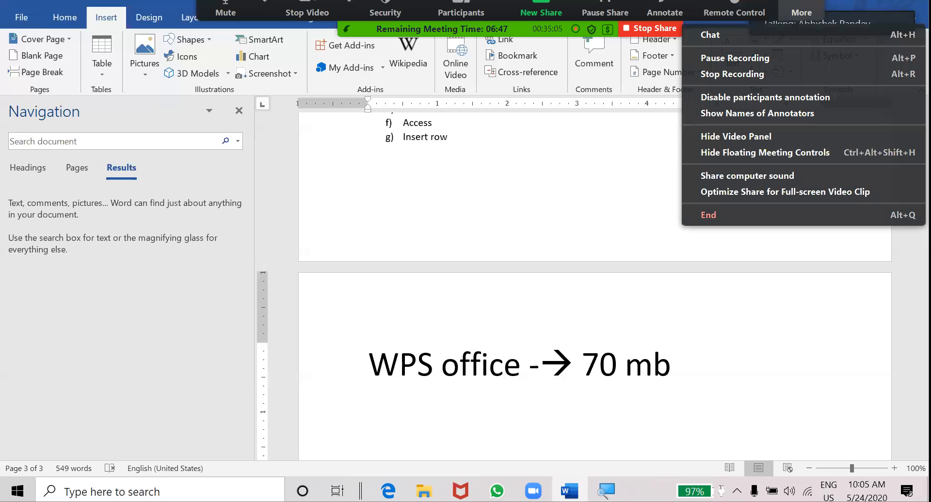